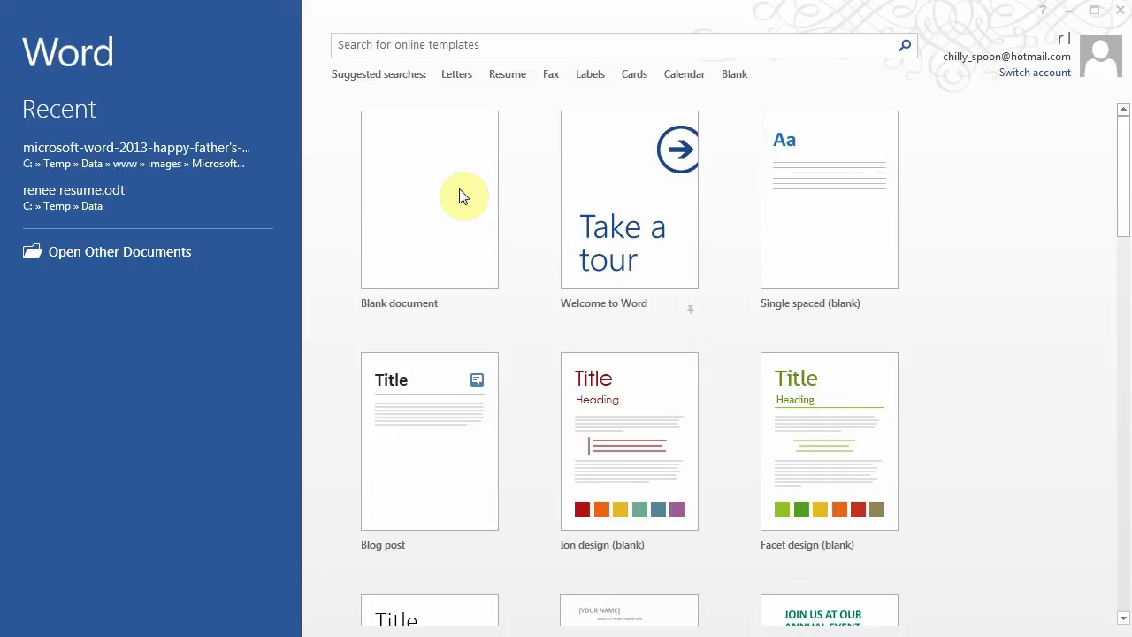
- Create a blank document and set its page margins to Narrow (0.5" on all sides)
{"action": "left_click", "coordinate": [458, 193]}
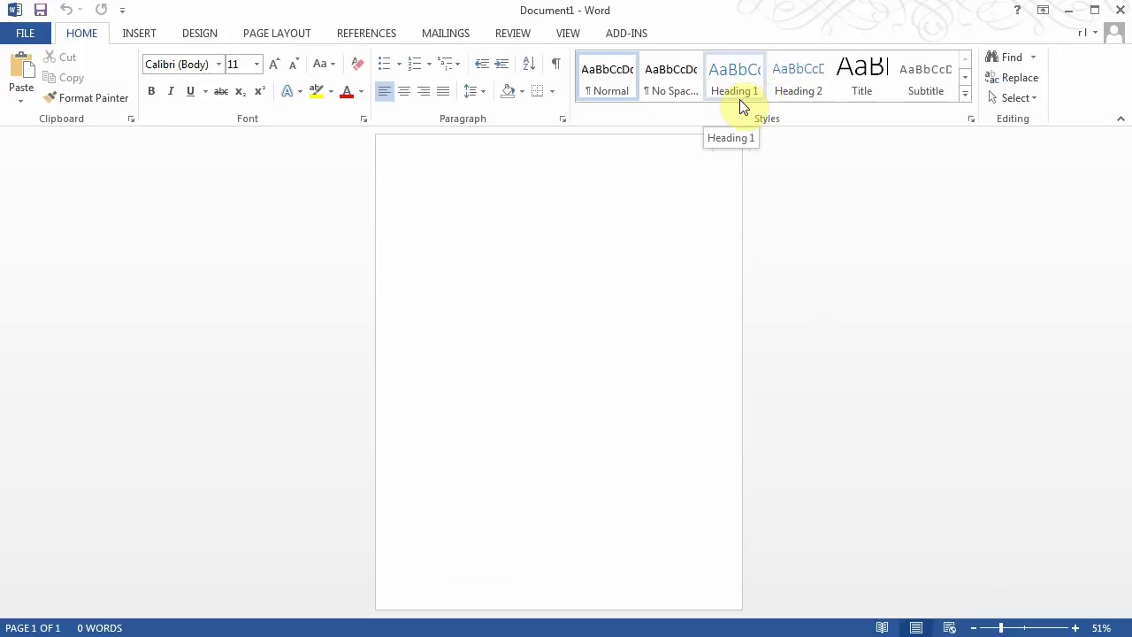
{"action": "left_click", "coordinate": [283, 36]}
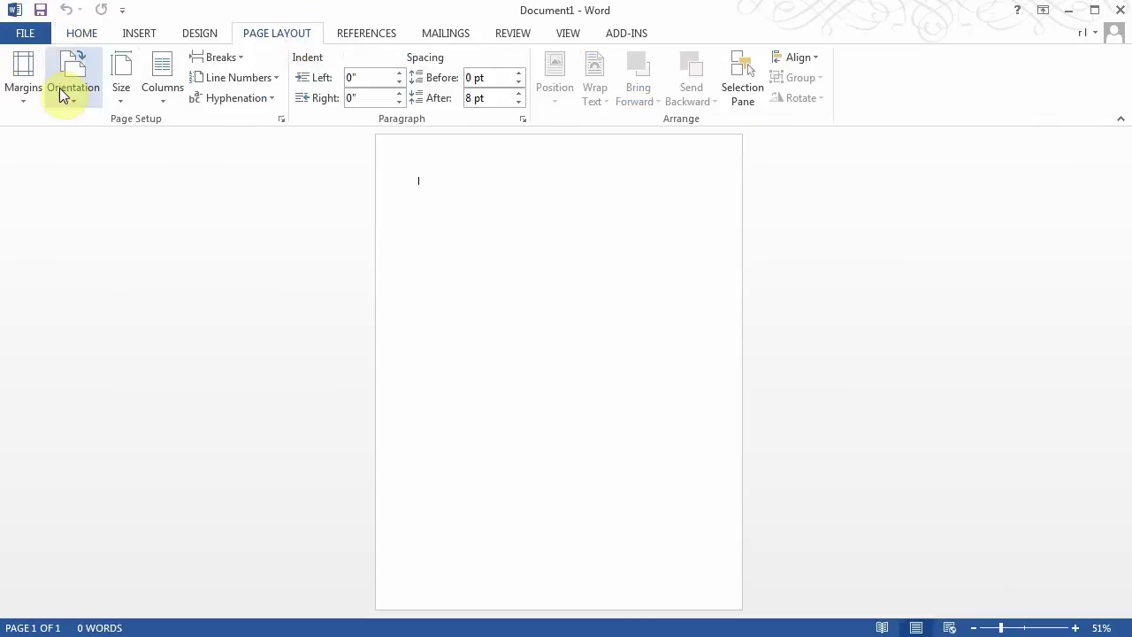
{"action": "left_click", "coordinate": [22, 95]}
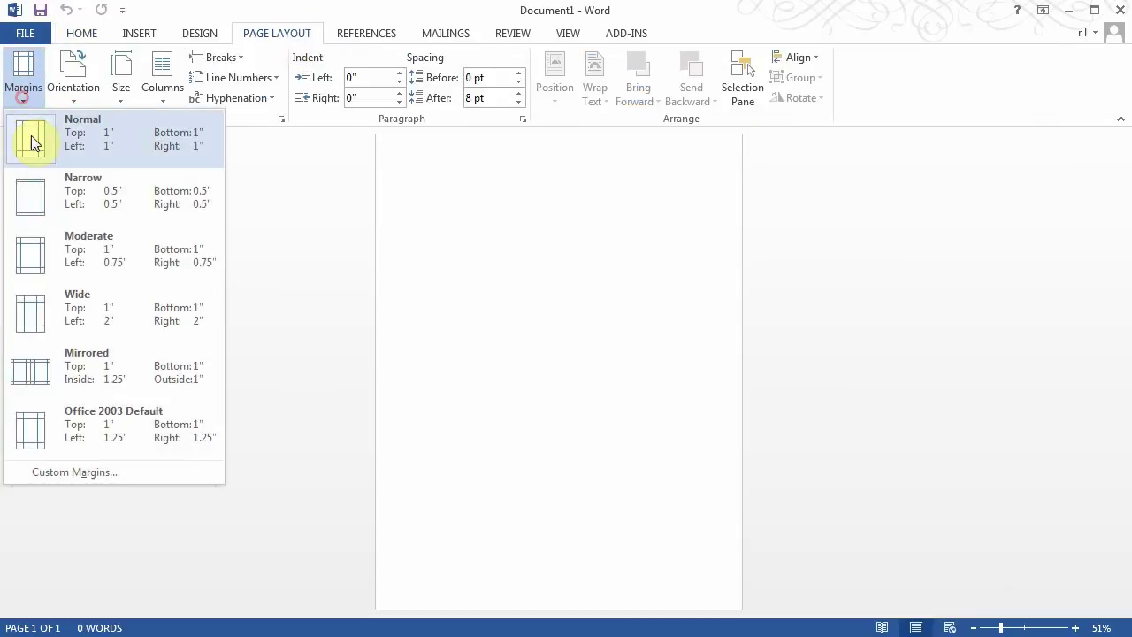
{"action": "left_click", "coordinate": [79, 191]}
- Set the page orientation to Portrait and the paper size to Letter
{"action": "left_click", "coordinate": [77, 95]}
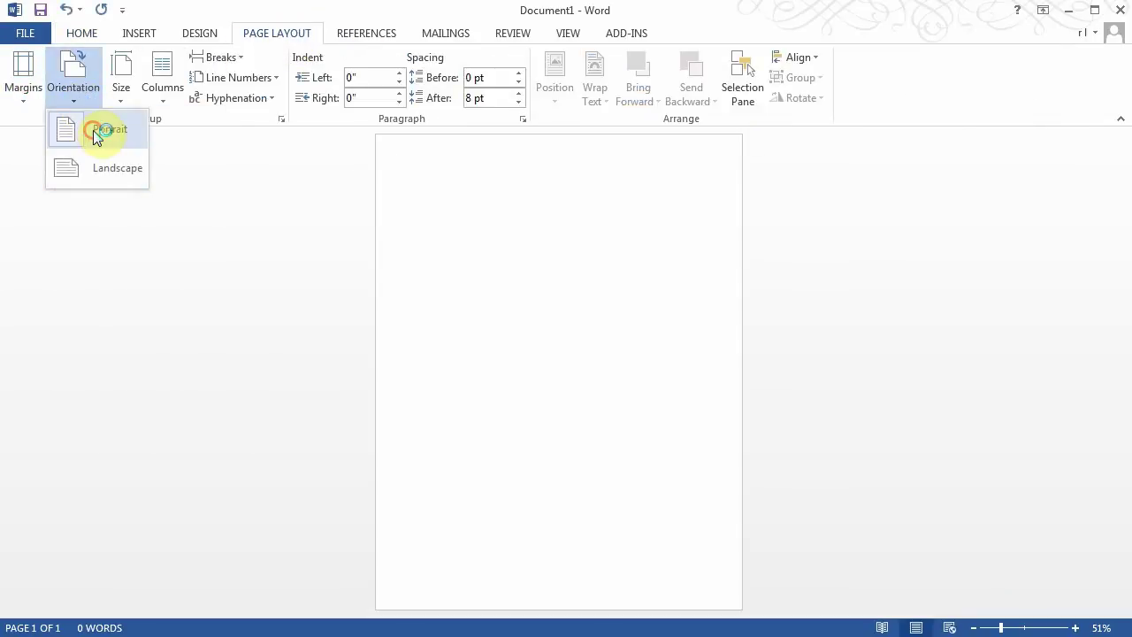
{"action": "left_click", "coordinate": [93, 130]}
{"action": "left_click", "coordinate": [121, 94]}
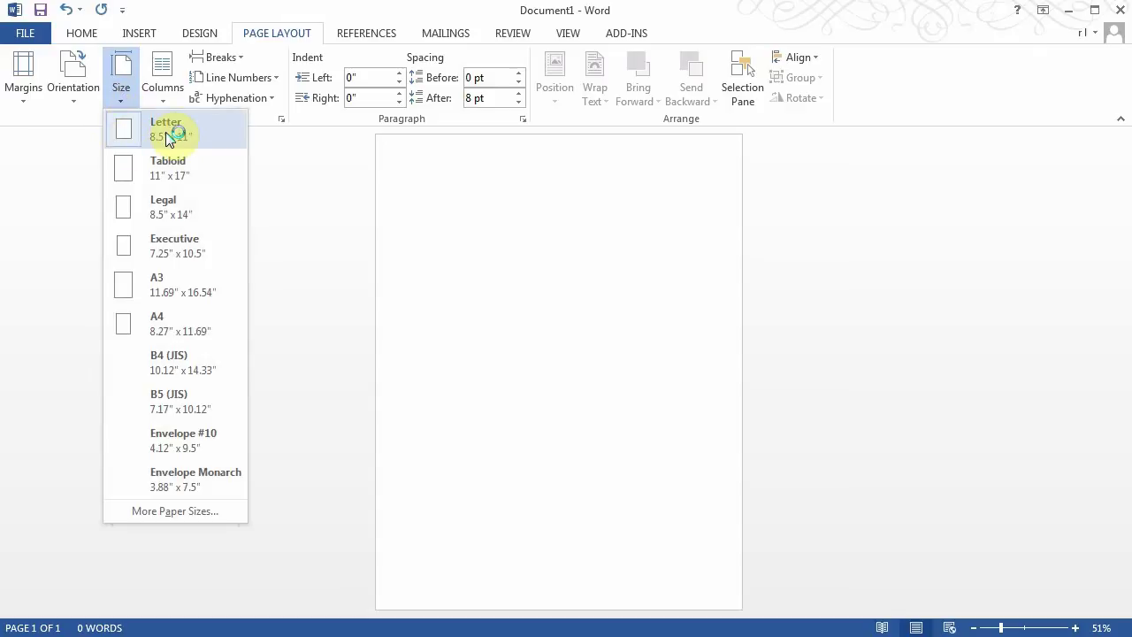
{"action": "left_click", "coordinate": [169, 137]}
- Draw a rectangle about 3.12" wide and 1.92" high in the upper middle of the page
{"action": "left_click", "coordinate": [139, 35]}
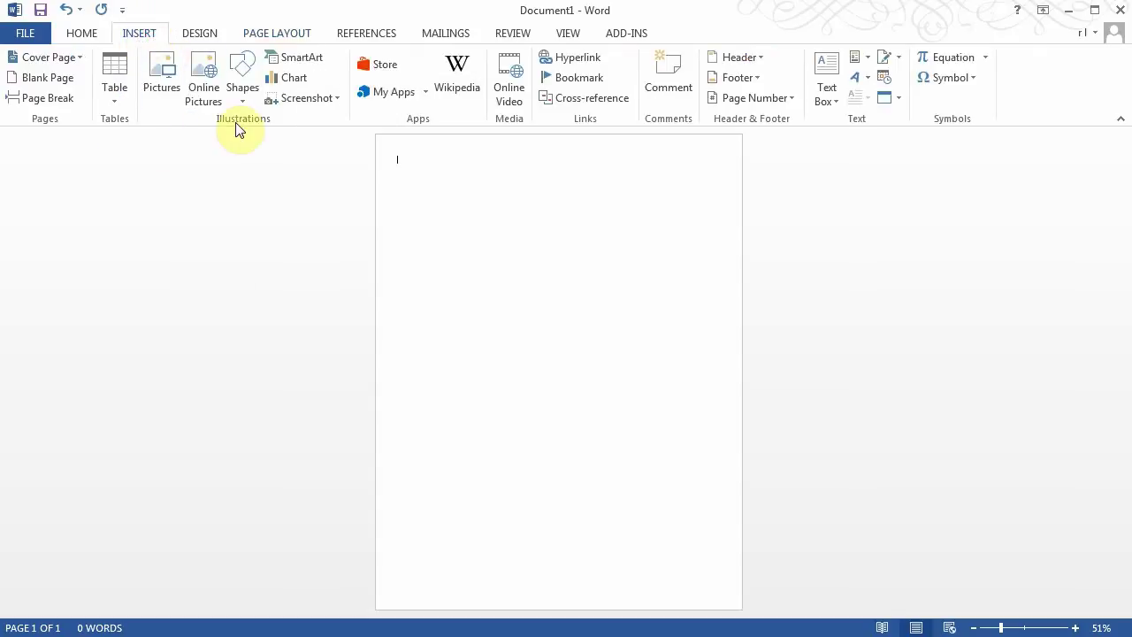
{"action": "left_click", "coordinate": [243, 94]}
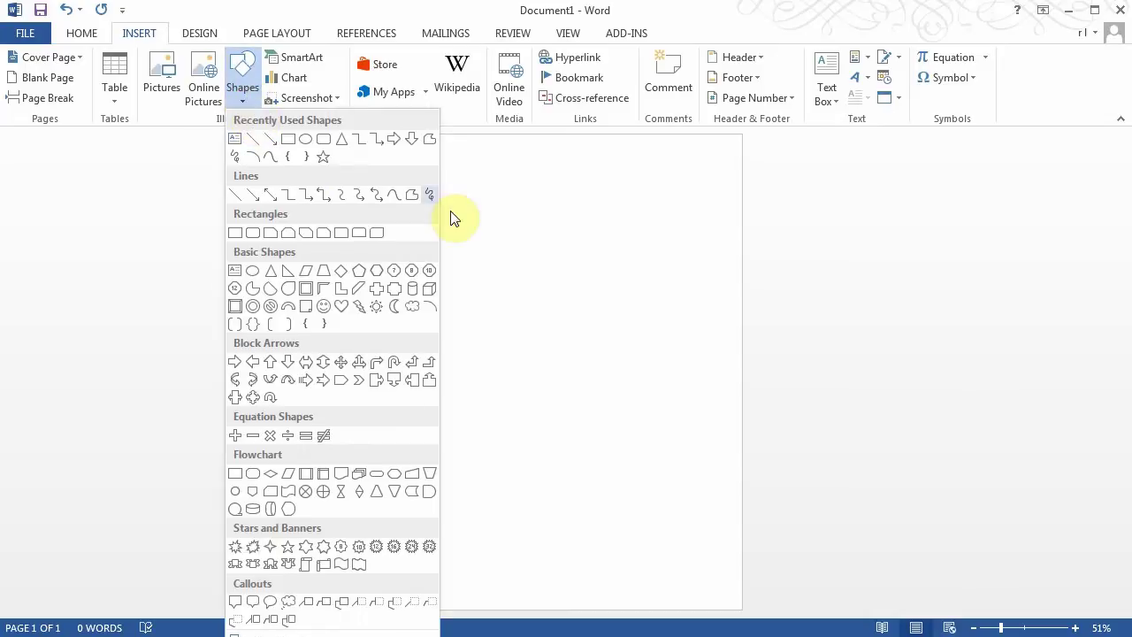
{"action": "left_click", "coordinate": [238, 234]}
{"action": "left_click_drag", "start_coordinate": [467, 254], "coordinate": [603, 337]}
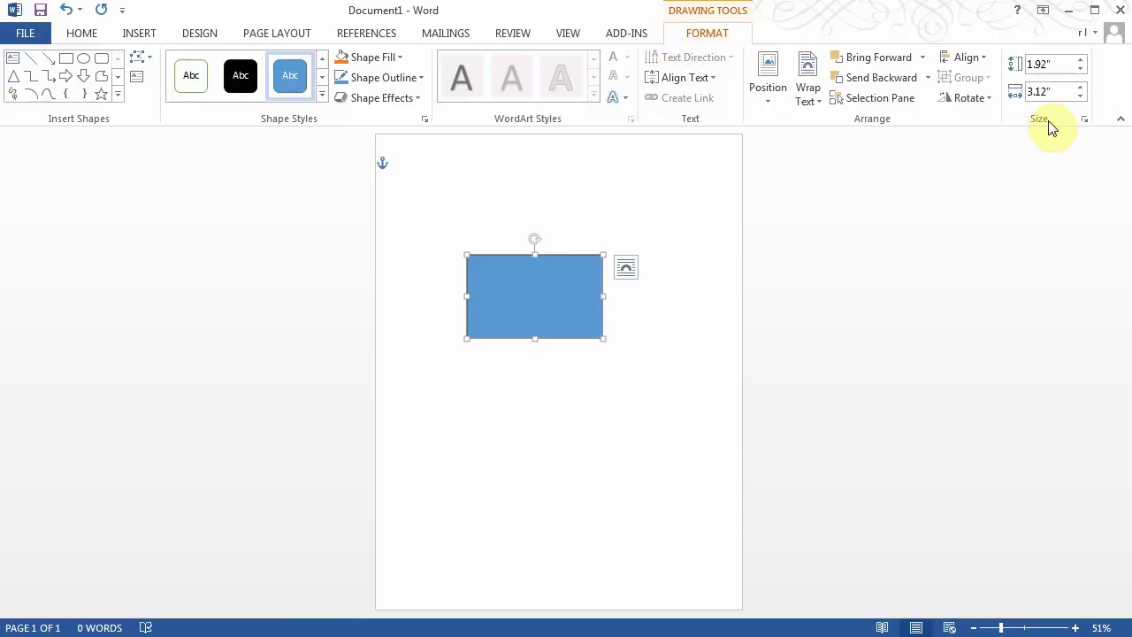
- Set the rectangle's height to 10.5" and its width to 8"
{"action": "left_click", "coordinate": [1048, 65]}
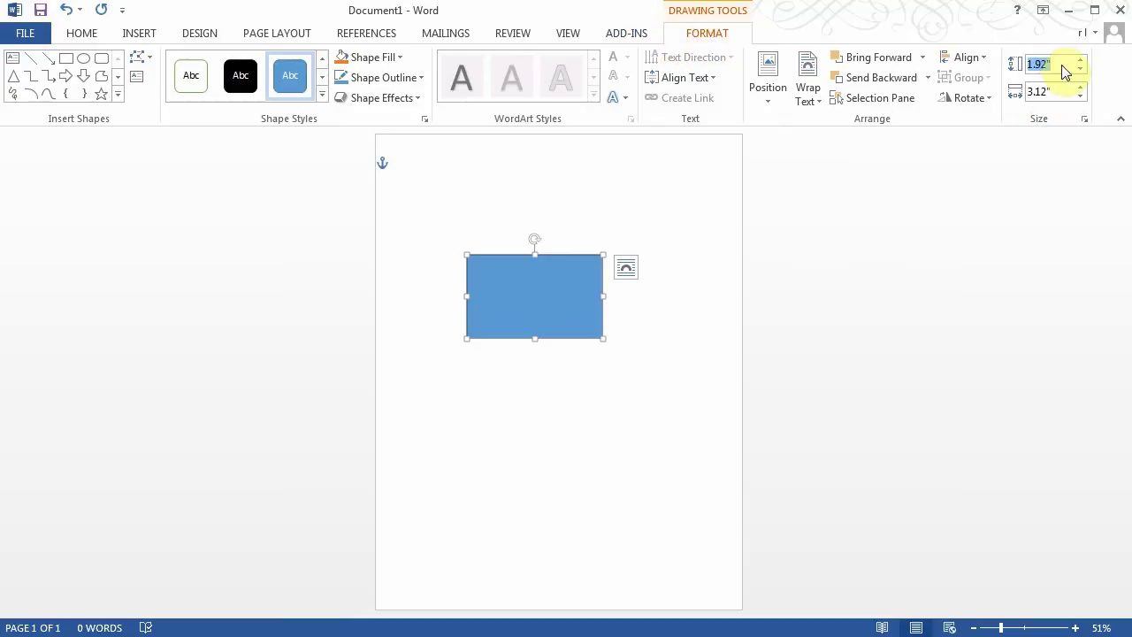
{"action": "type", "text": "1"}
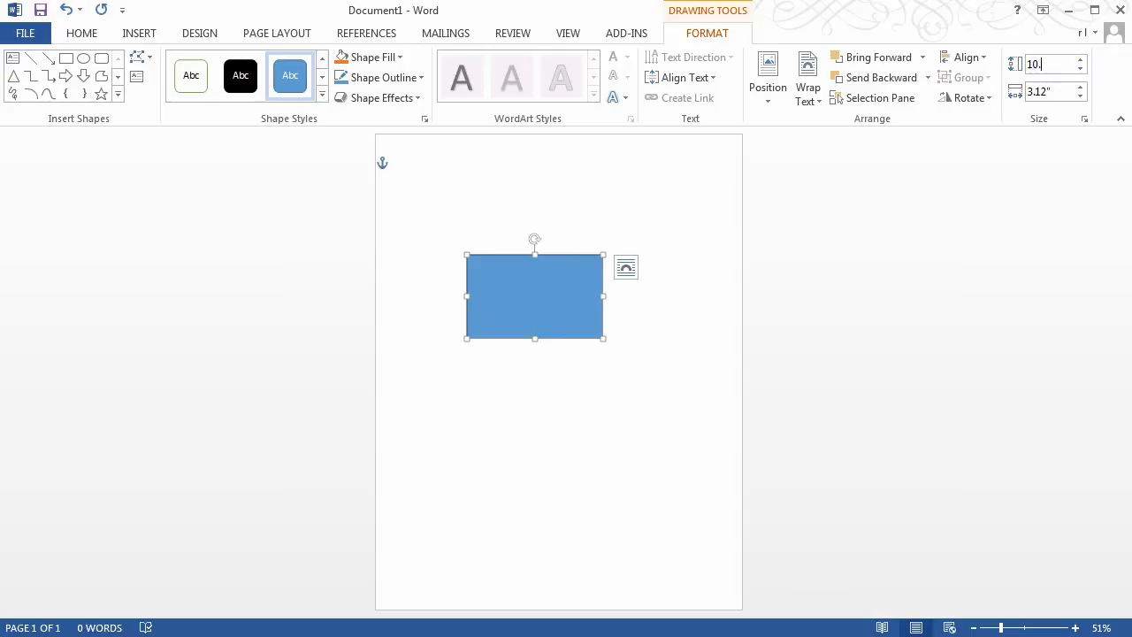
{"action": "type", "text": "0.5"}
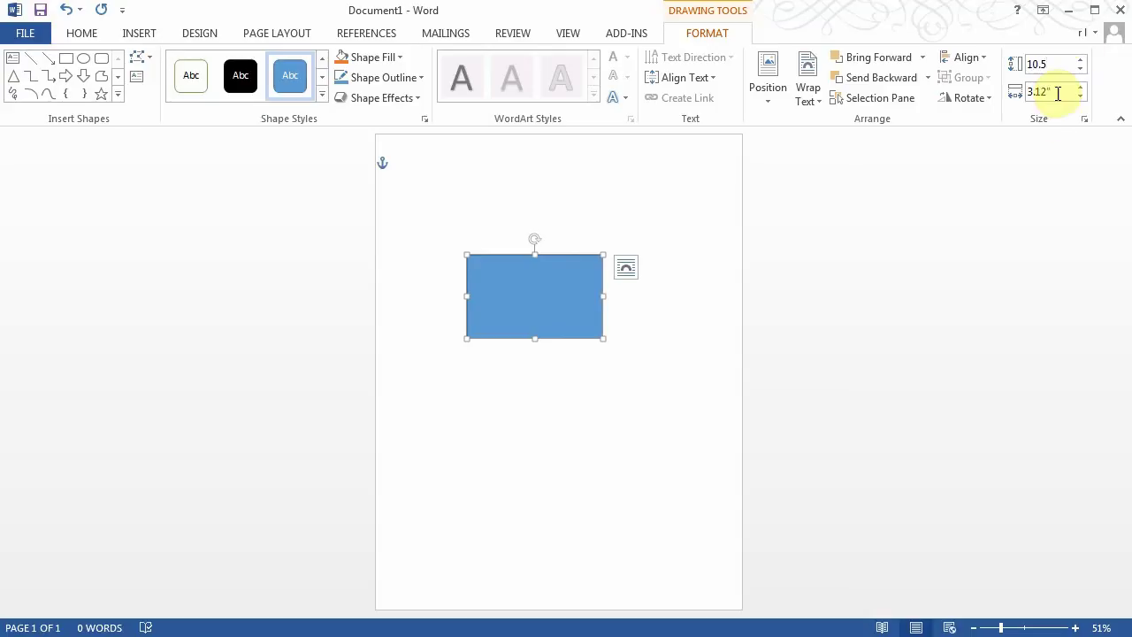
{"action": "left_click", "coordinate": [1054, 89]}
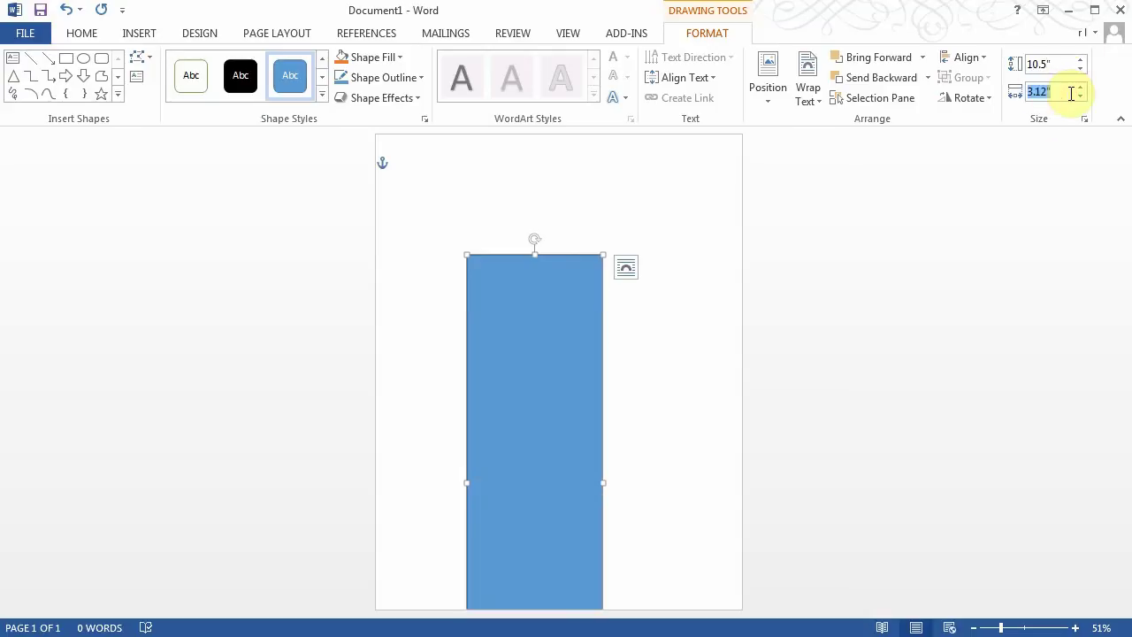
{"action": "type", "text": "8"}
{"action": "key", "text": "Return"}
- Move the rectangle up and to the left until it is centred on the page with an even white border
{"action": "left_click_drag", "start_coordinate": [619, 382], "coordinate": [533, 280]}
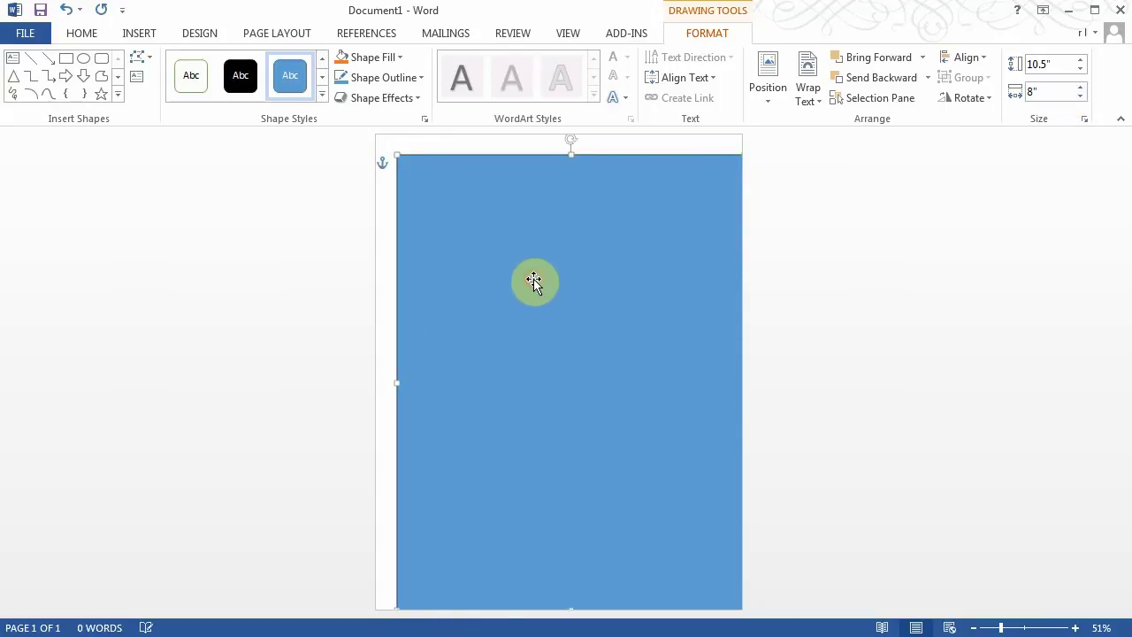
{"action": "key", "text": "Left"}
{"action": "key", "text": "Left"}
{"action": "key", "text": "Left"}
{"action": "key", "text": "Left"}
{"action": "key", "text": "Left"}
{"action": "key", "text": "Left"}
{"action": "key", "text": "Left"}
{"action": "key", "text": "Left"}
{"action": "key", "text": "Left"}
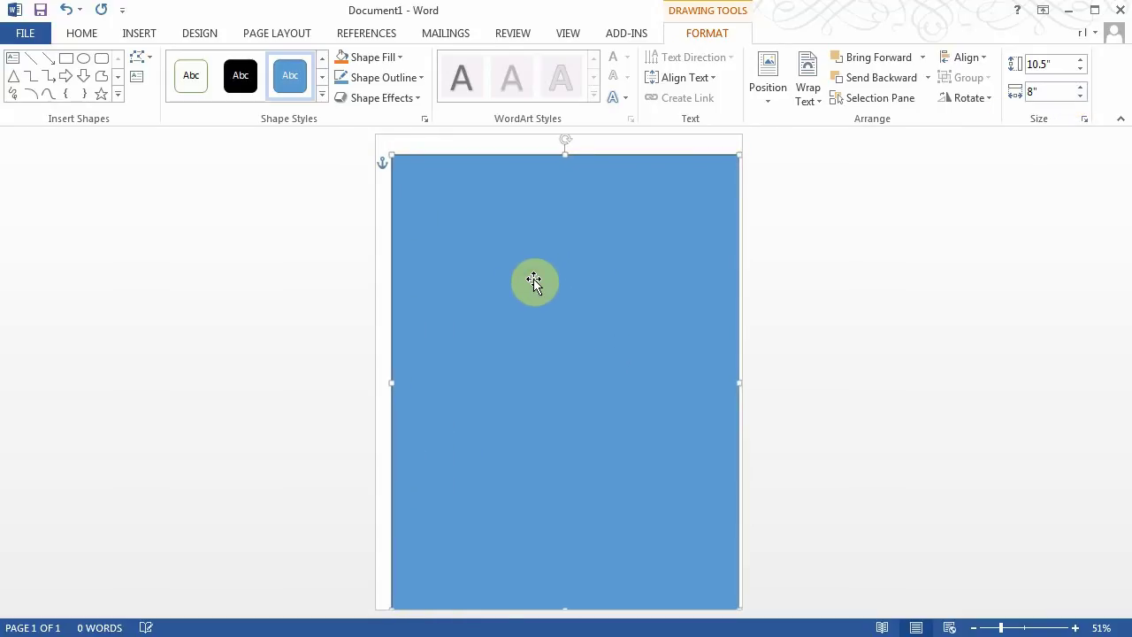
{"action": "key", "text": "Left"}
{"action": "key", "text": "Left"}
{"action": "key", "text": "Left"}
{"action": "key", "text": "Left"}
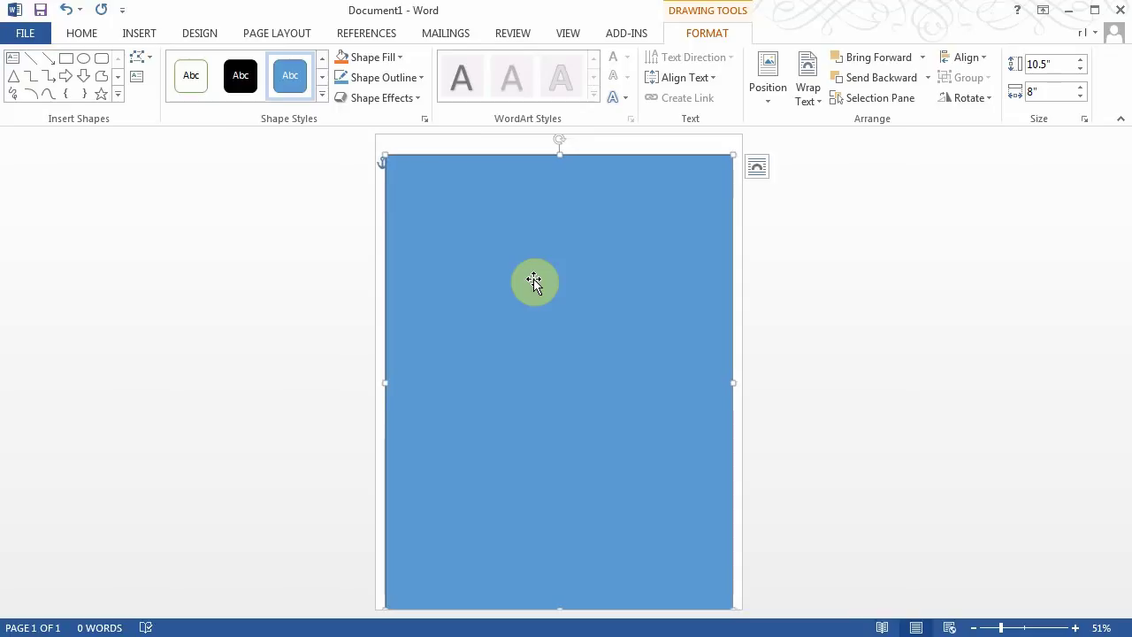
{"action": "key", "text": "Up"}
{"action": "key", "text": "Up"}
{"action": "key", "text": "Up"}
{"action": "key", "text": "Up"}
{"action": "key", "text": "Up"}
{"action": "key", "text": "Up"}
{"action": "key", "text": "Up"}
{"action": "key", "text": "Up"}
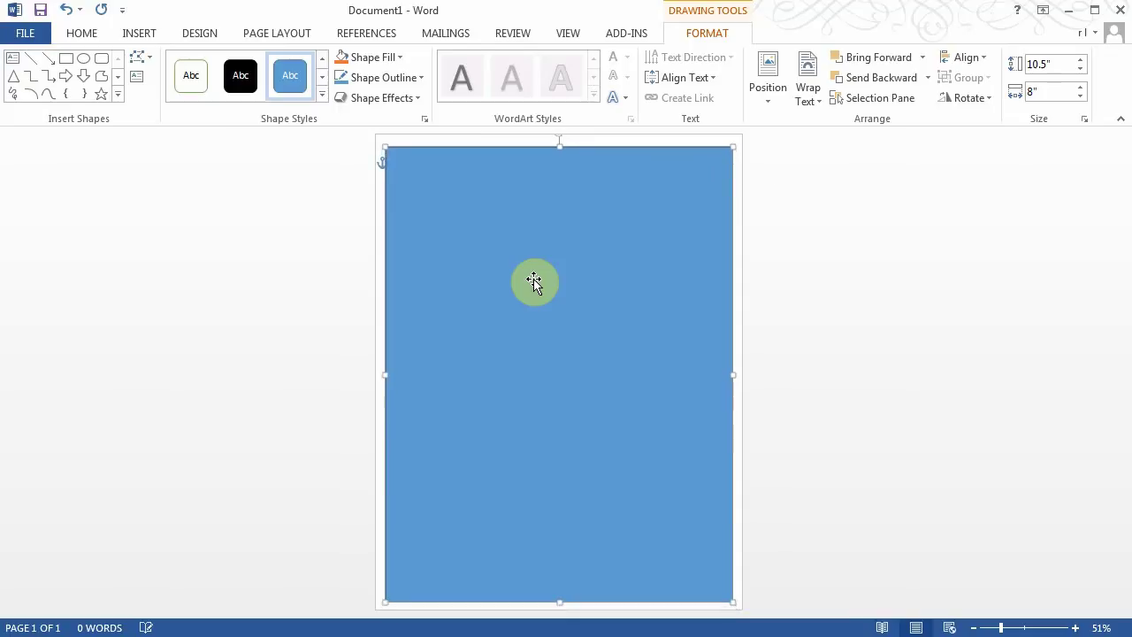
{"action": "key", "text": "Up"}
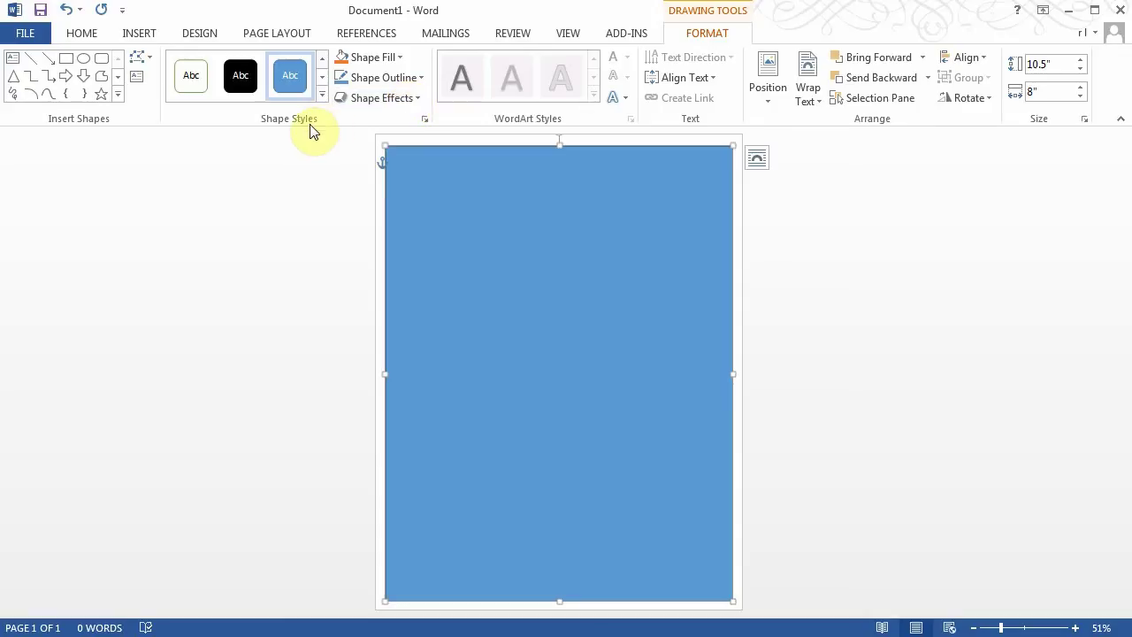
- Give the rectangle a light gray fill and a light gray outline
{"action": "left_click", "coordinate": [397, 56]}
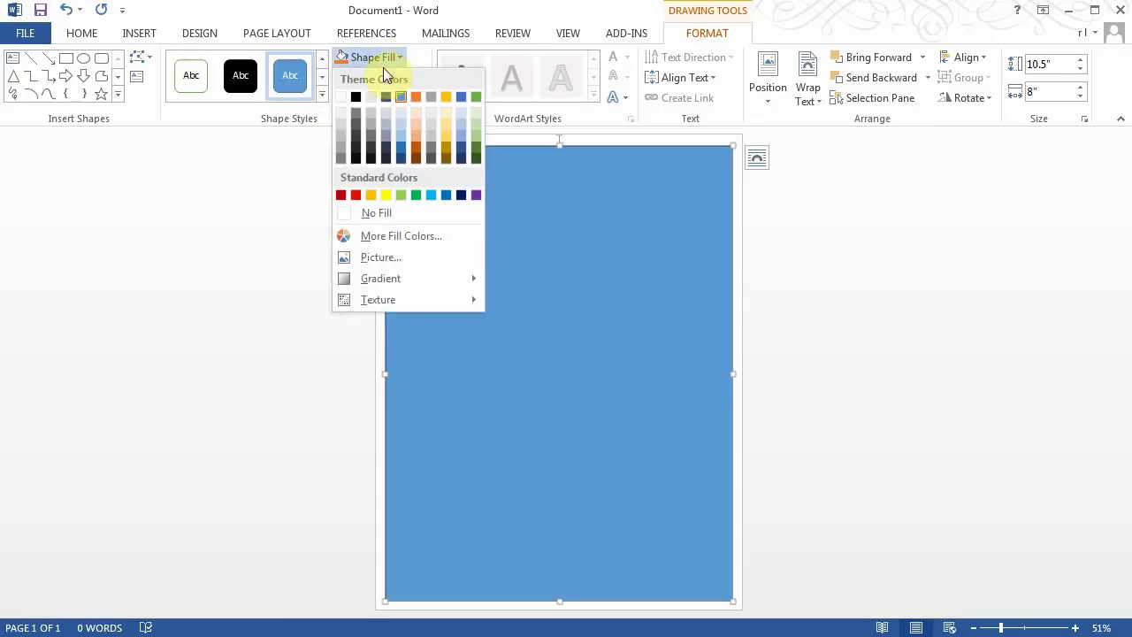
{"action": "left_click", "coordinate": [343, 125]}
{"action": "left_click", "coordinate": [397, 80]}
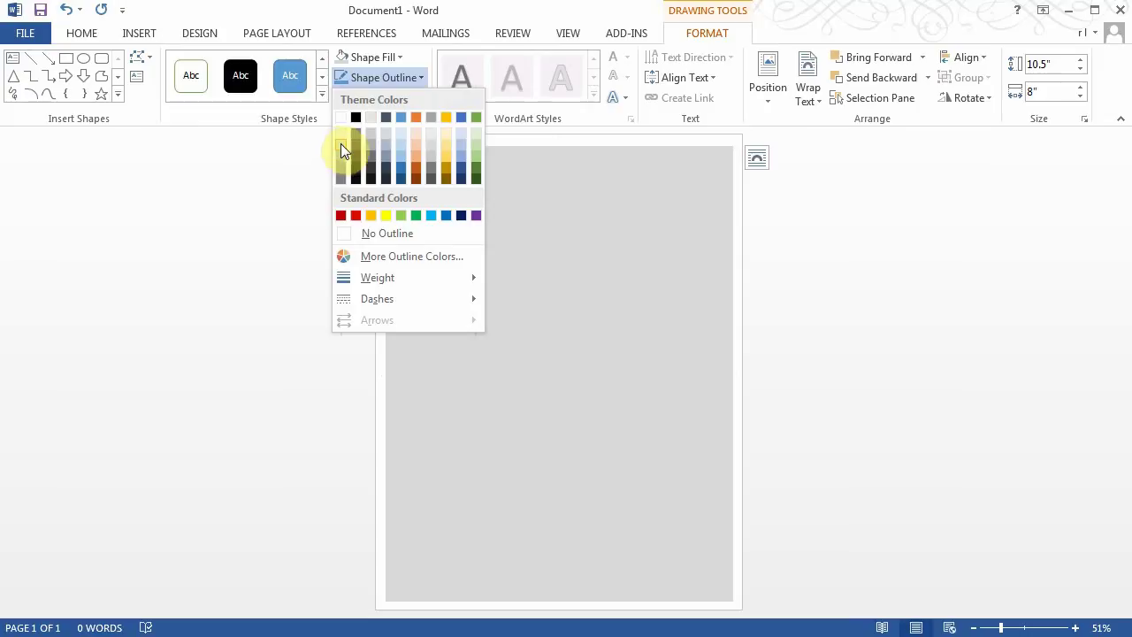
{"action": "left_click", "coordinate": [342, 145]}
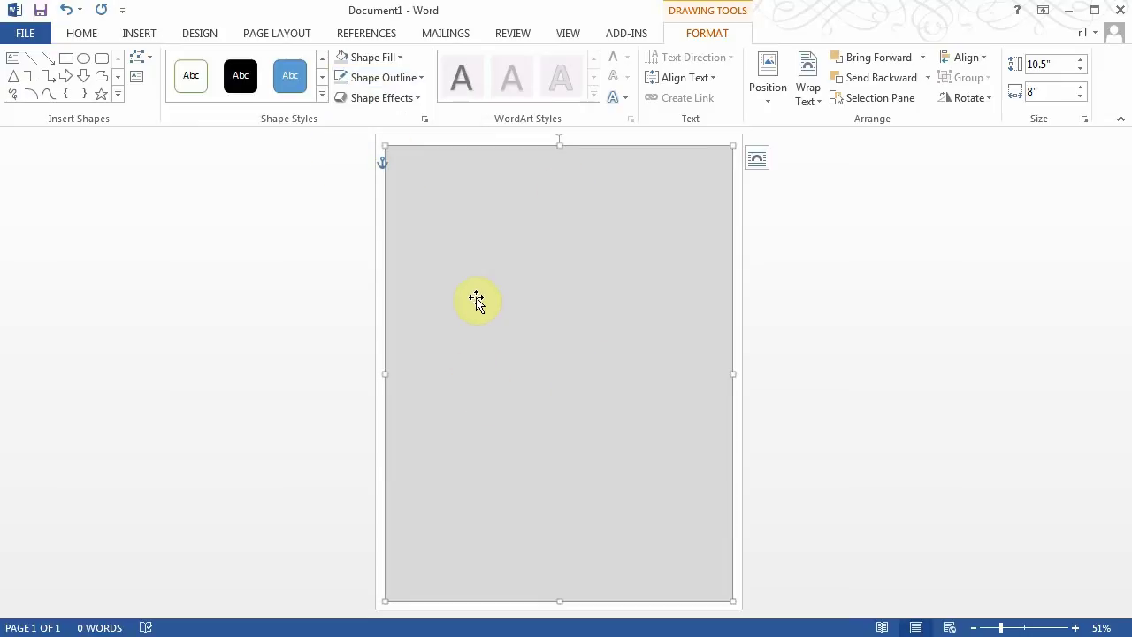
- Edit the rectangle's points, adding three points on its right edge: one near the middle, one above it and one below it
{"action": "left_click", "coordinate": [142, 58]}
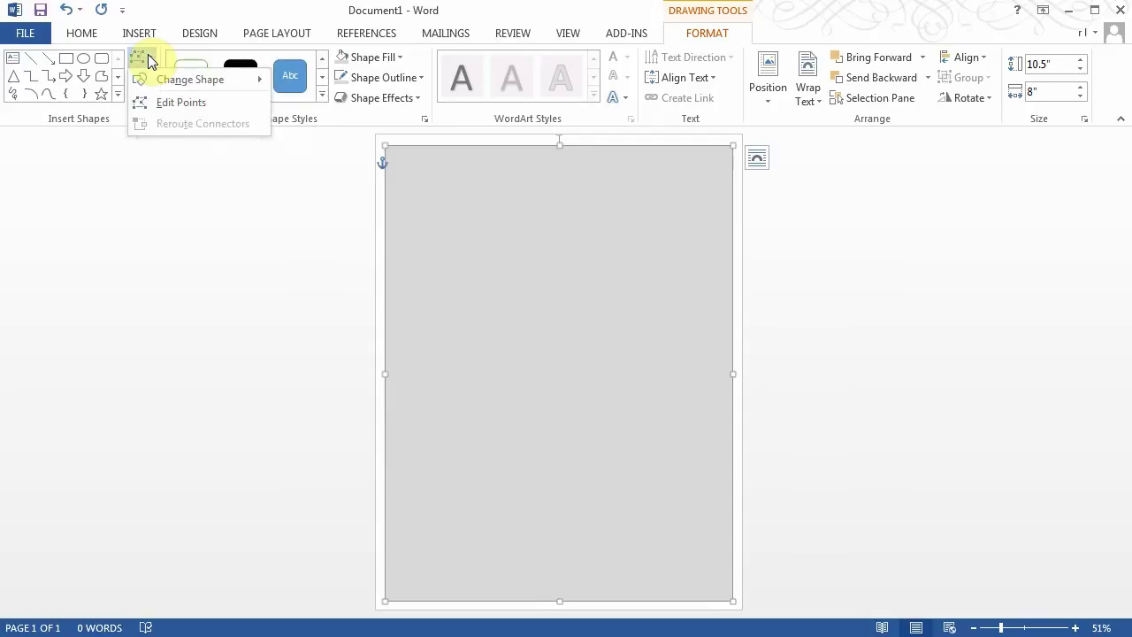
{"action": "left_click", "coordinate": [196, 104]}
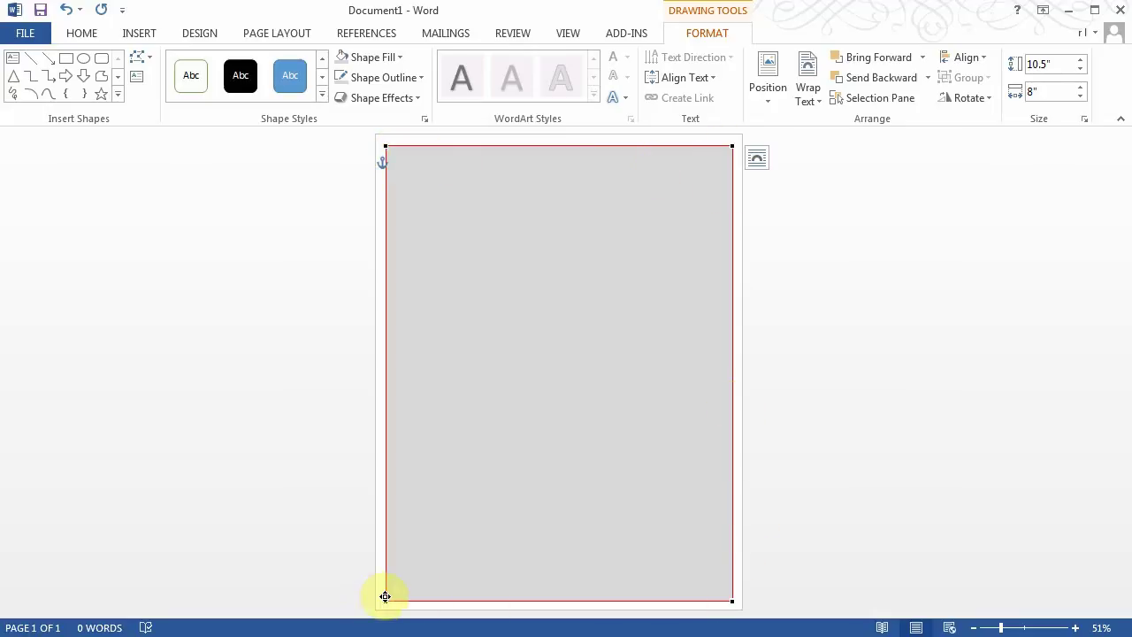
{"action": "right_click", "coordinate": [732, 357]}
{"action": "left_click", "coordinate": [764, 366]}
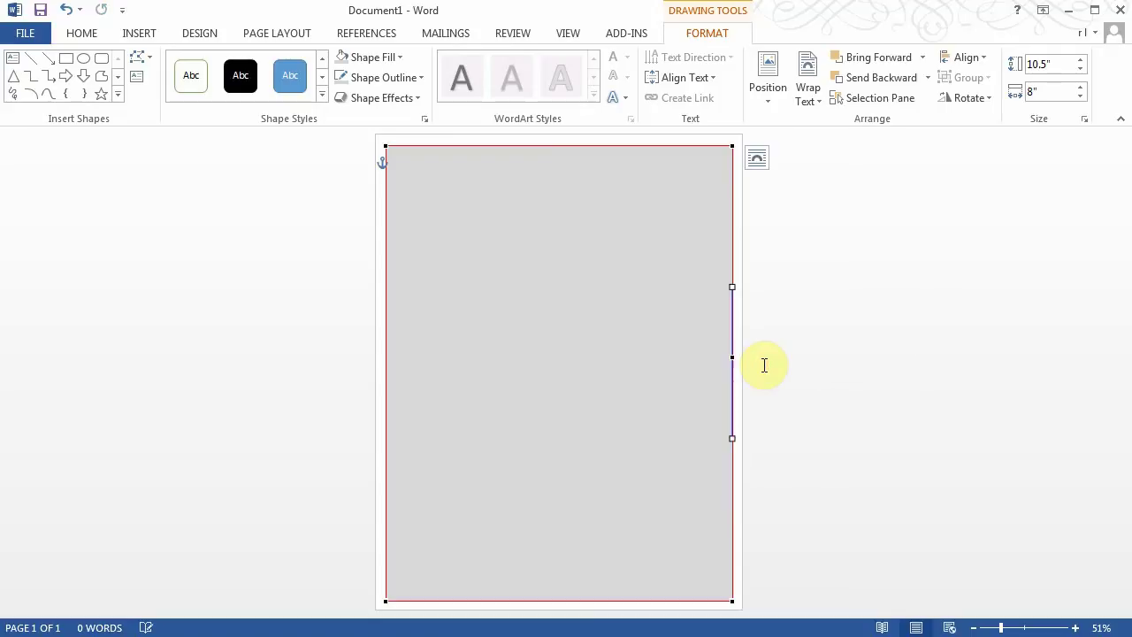
{"action": "right_click", "coordinate": [733, 256]}
{"action": "left_click", "coordinate": [747, 268]}
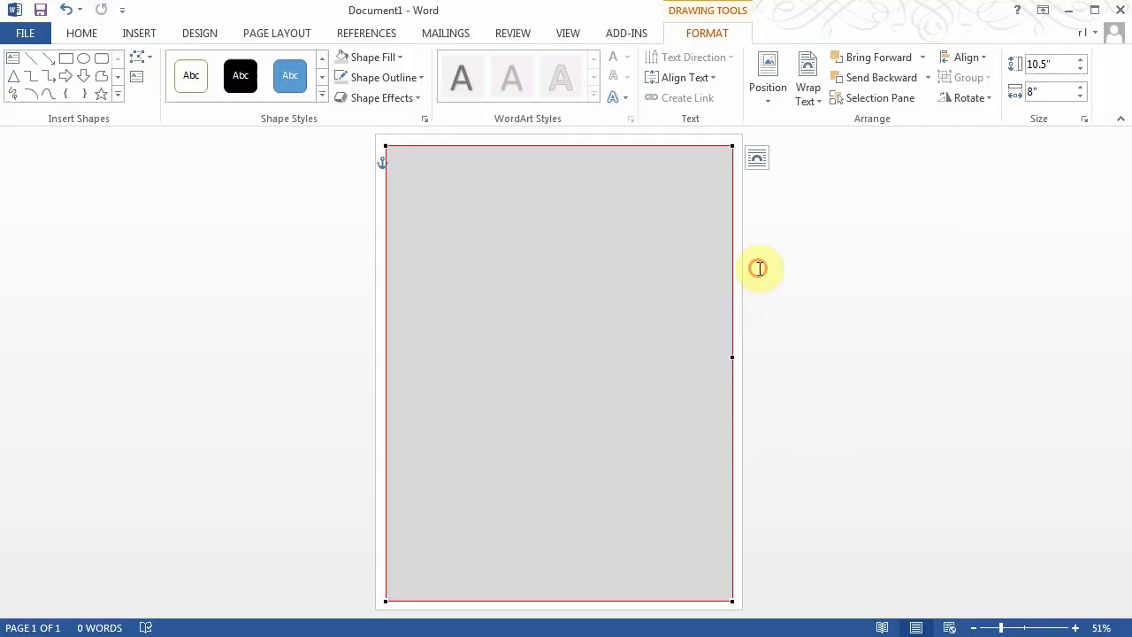
{"action": "right_click", "coordinate": [732, 474]}
{"action": "left_click", "coordinate": [766, 486]}
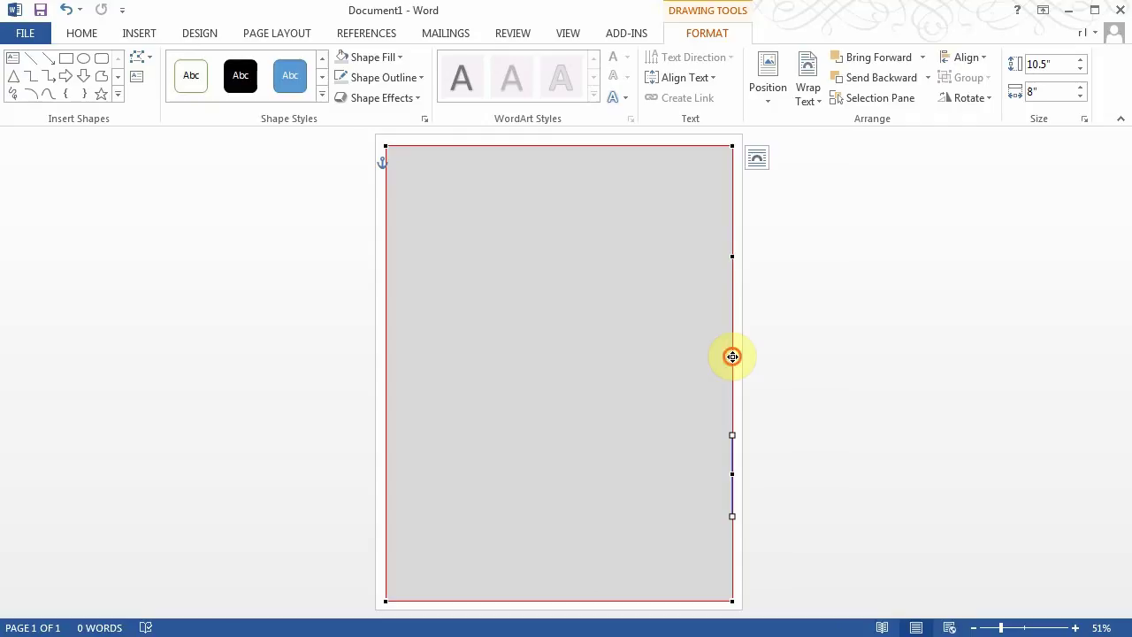
- Move the three added right-edge points inward into one vertical line, forming a deep recess with slanted ends
{"action": "left_click_drag", "start_coordinate": [732, 357], "coordinate": [629, 354]}
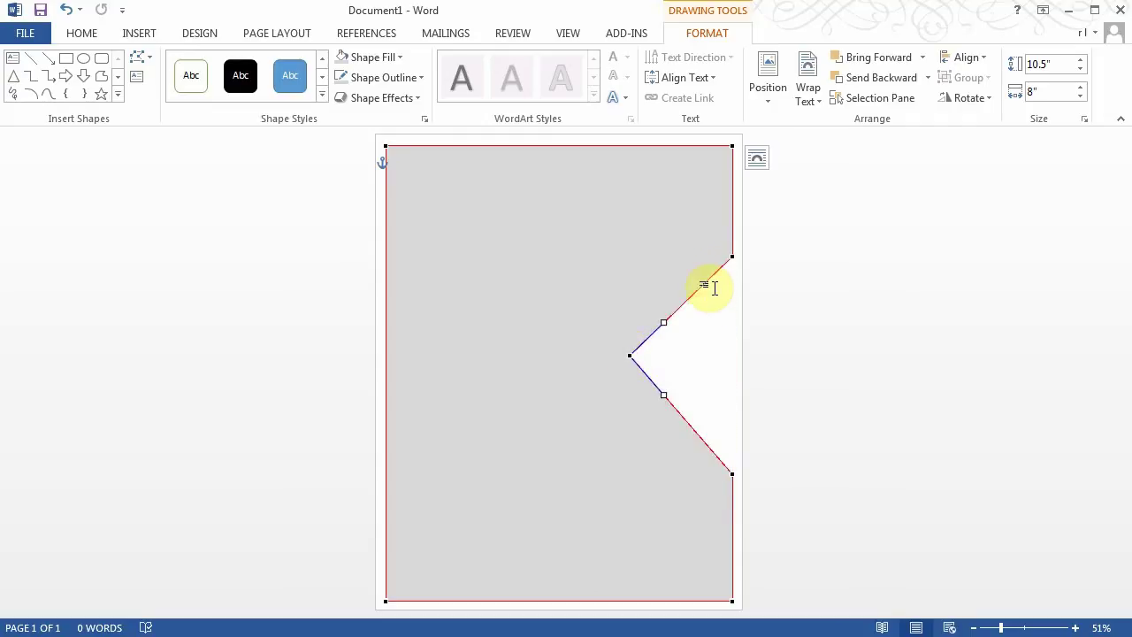
{"action": "left_click_drag", "start_coordinate": [732, 256], "coordinate": [629, 245]}
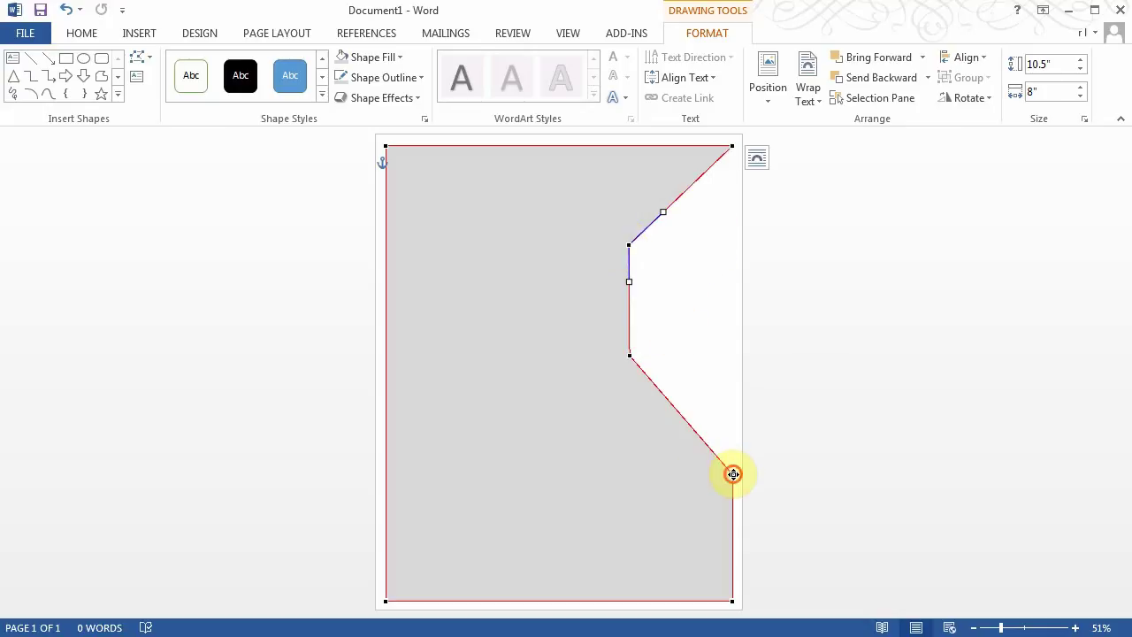
{"action": "left_click_drag", "start_coordinate": [733, 474], "coordinate": [629, 490]}
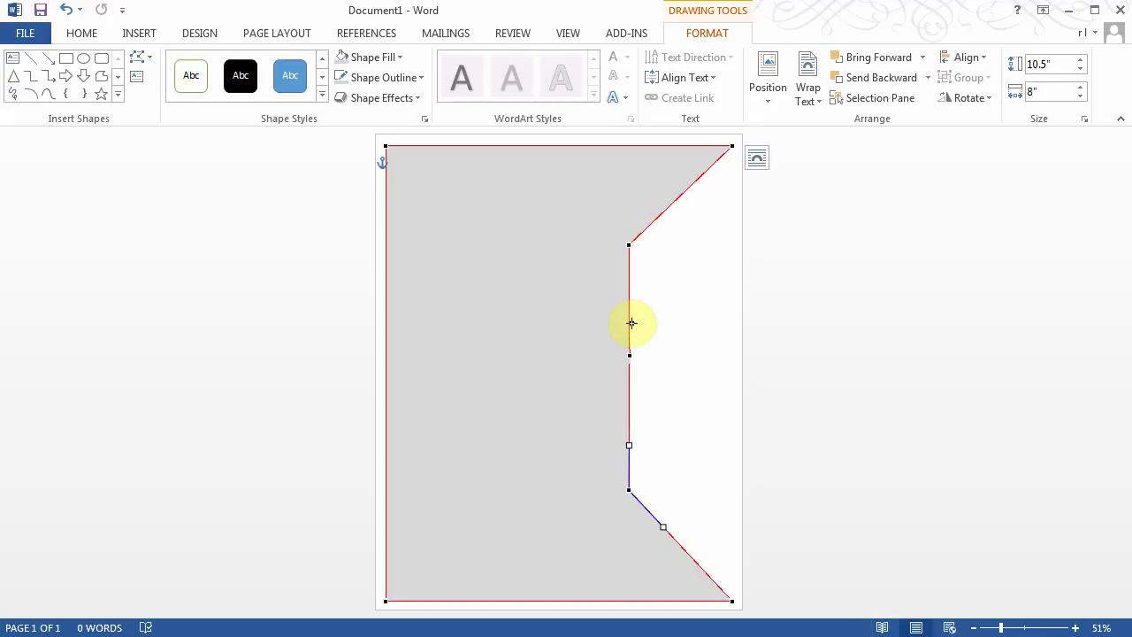
- Convert the recess's upper and lower points to smooth points and shift its middle point slightly inward to round the curve
{"action": "right_click", "coordinate": [628, 246]}
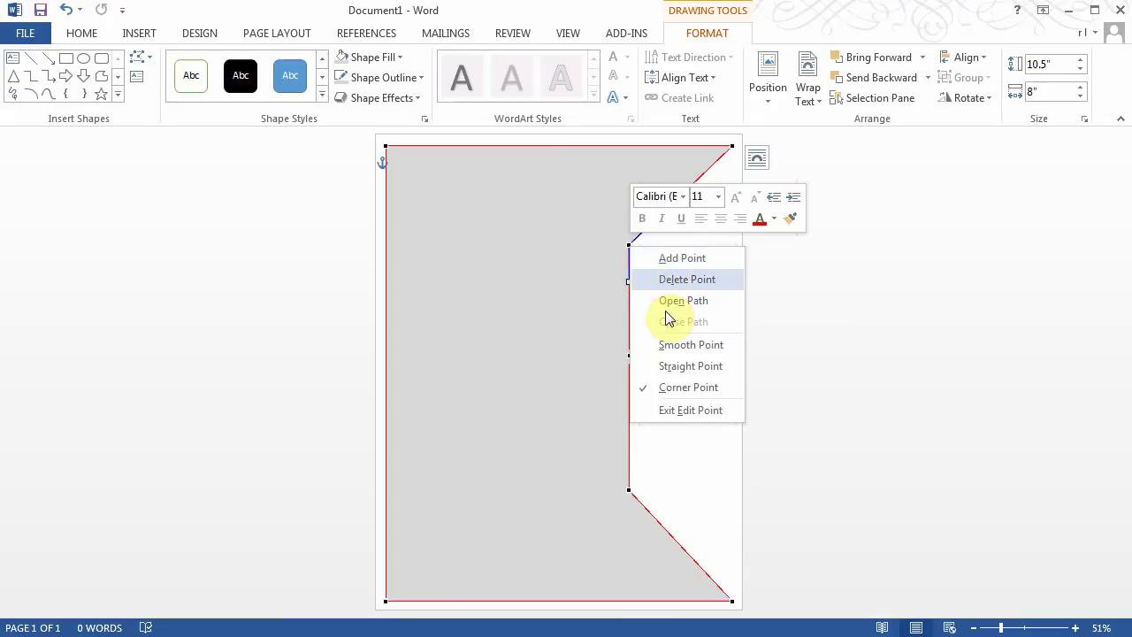
{"action": "left_click", "coordinate": [672, 346]}
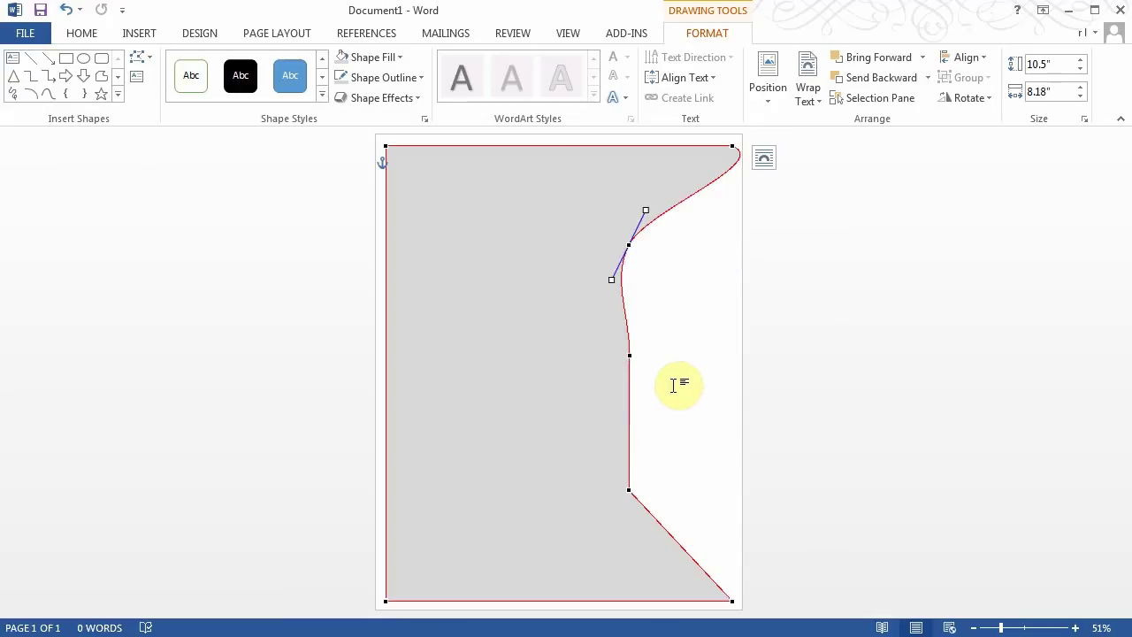
{"action": "right_click", "coordinate": [630, 490]}
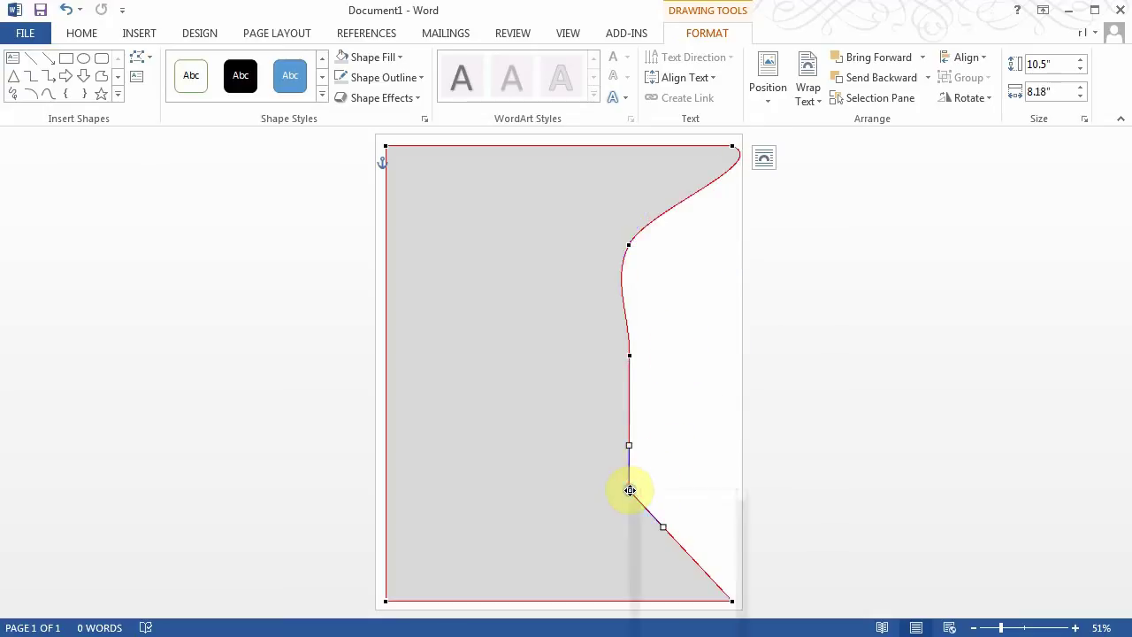
{"action": "left_click", "coordinate": [671, 589]}
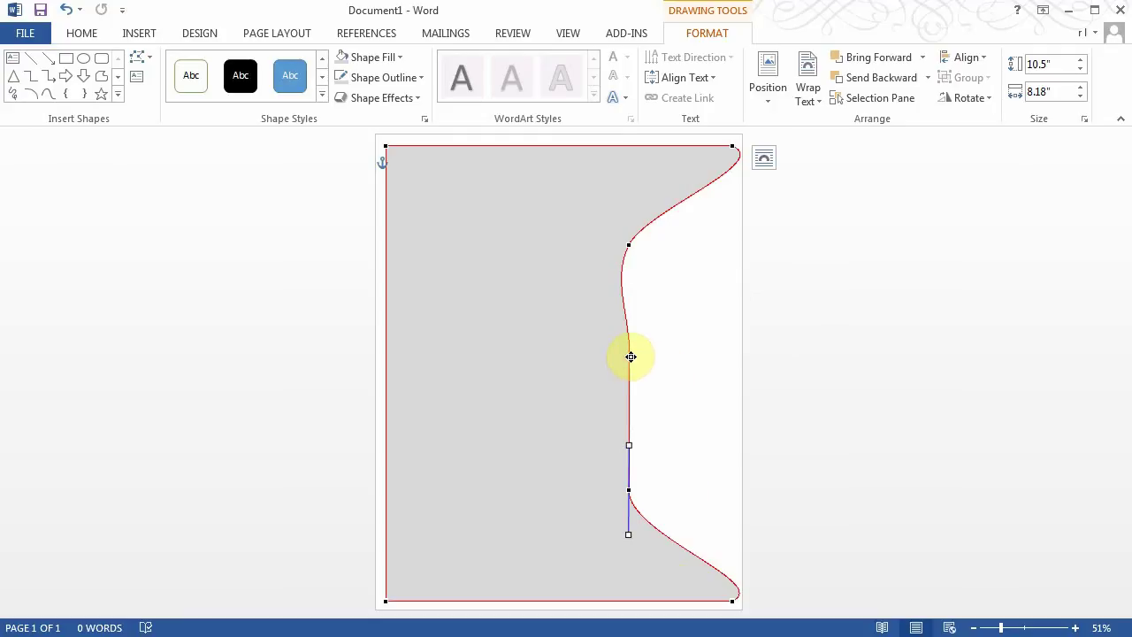
{"action": "left_click_drag", "start_coordinate": [631, 357], "coordinate": [615, 358]}
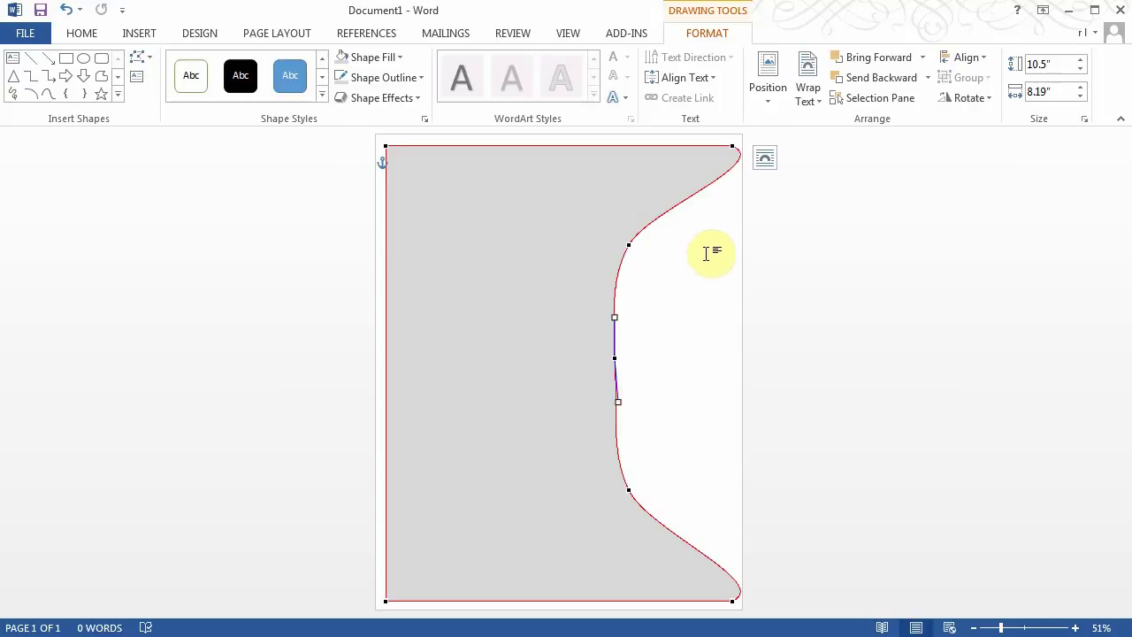
- Add a point on the curve near the shape's upper-right corner and move it slightly upward
{"action": "right_click", "coordinate": [738, 161]}
{"action": "left_click", "coordinate": [778, 174]}
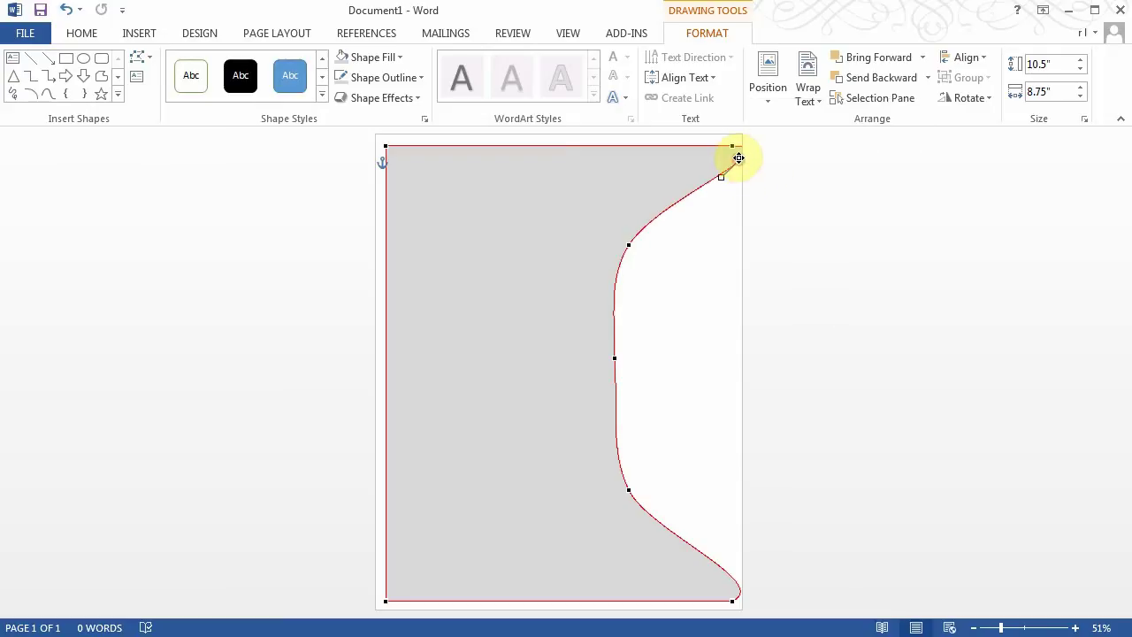
{"action": "left_click_drag", "start_coordinate": [738, 157], "coordinate": [739, 151]}
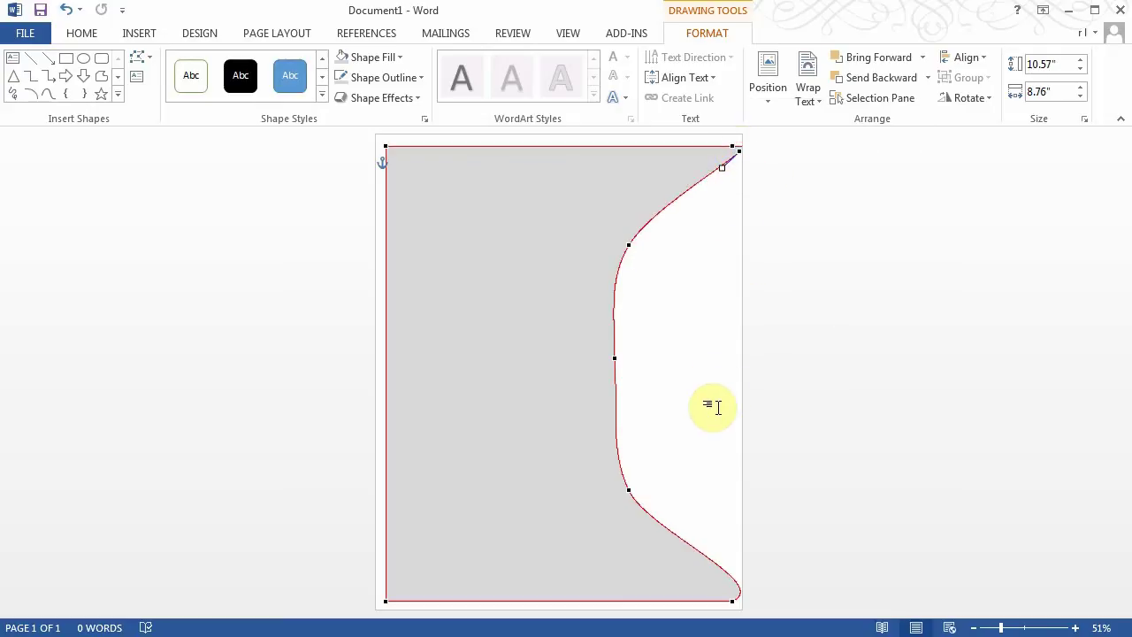
- Add a point on the curve near the shape's lower-right corner and move it slightly downward
{"action": "right_click", "coordinate": [738, 587]}
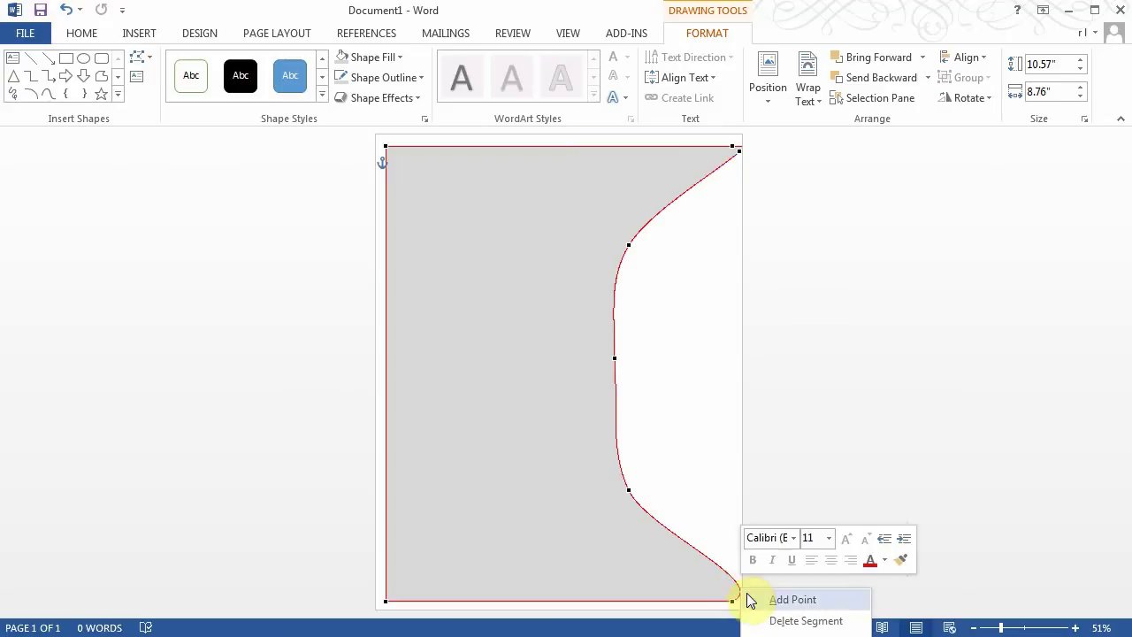
{"action": "left_click", "coordinate": [770, 597]}
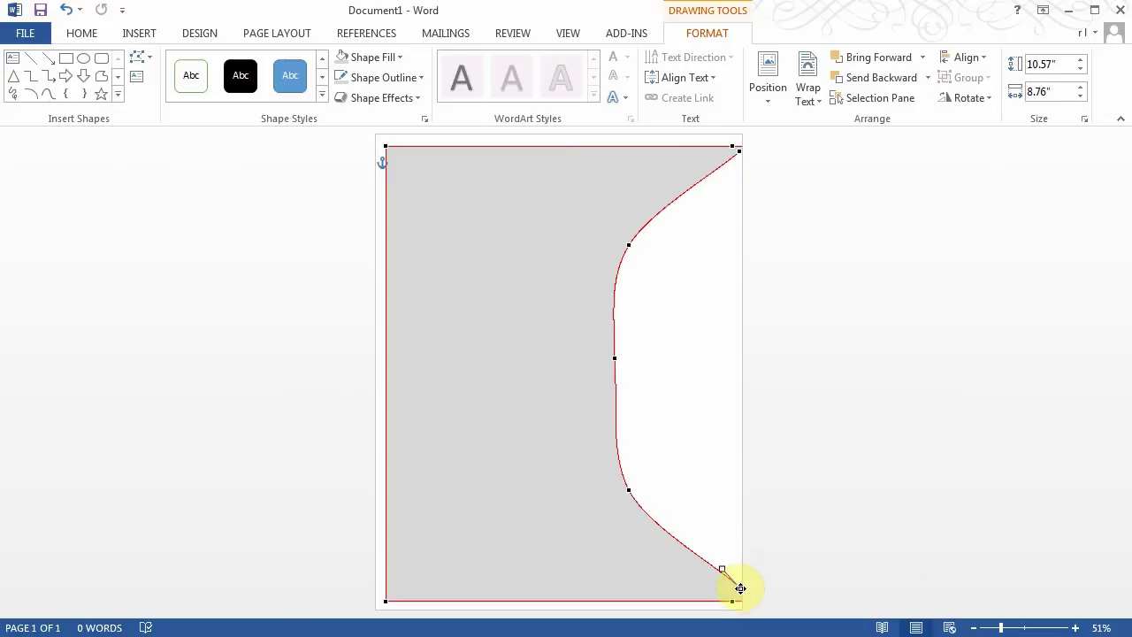
{"action": "left_click_drag", "start_coordinate": [741, 588], "coordinate": [739, 595]}
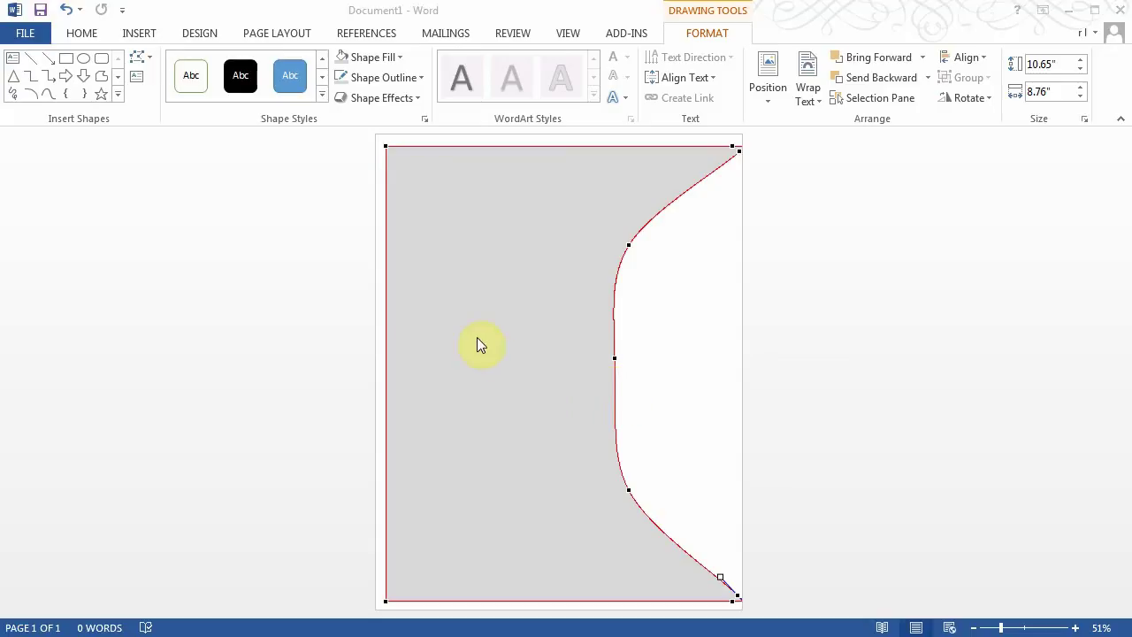
- Draw a rectangle about 10.52" high and 3" wide over the curved recess, reaching the page's right edge
{"action": "left_click", "coordinate": [139, 33]}
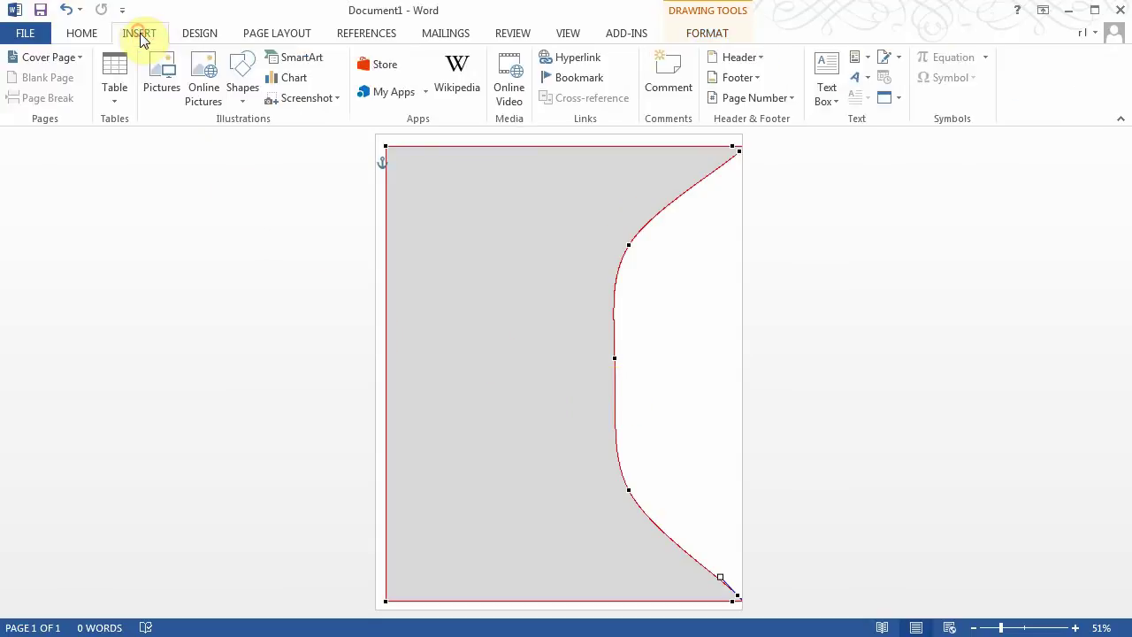
{"action": "left_click", "coordinate": [242, 101]}
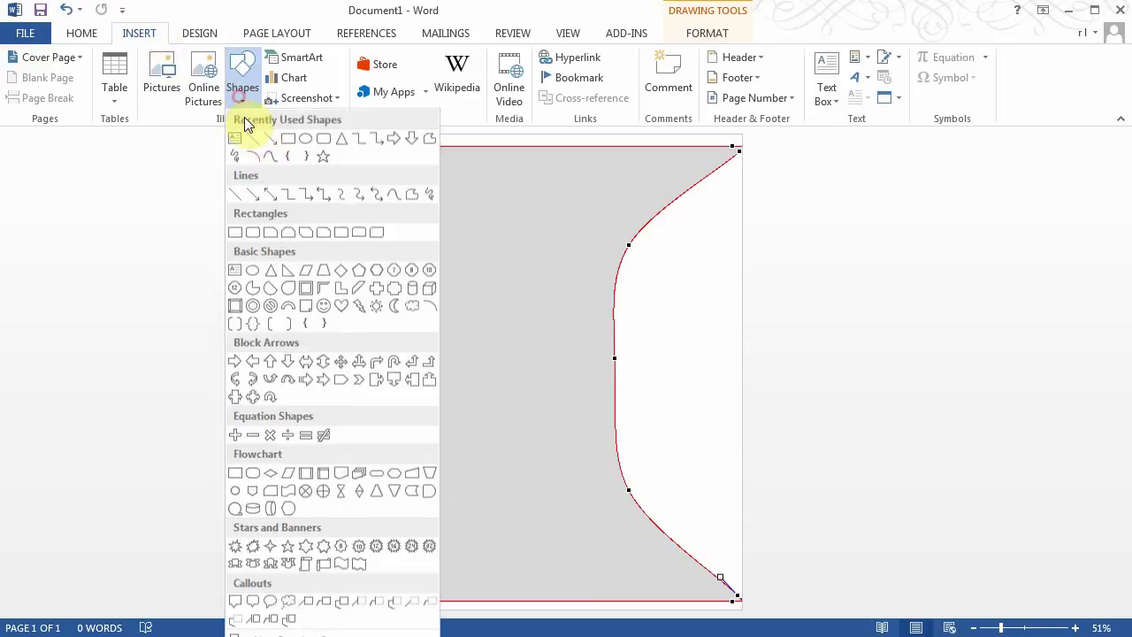
{"action": "left_click", "coordinate": [285, 142]}
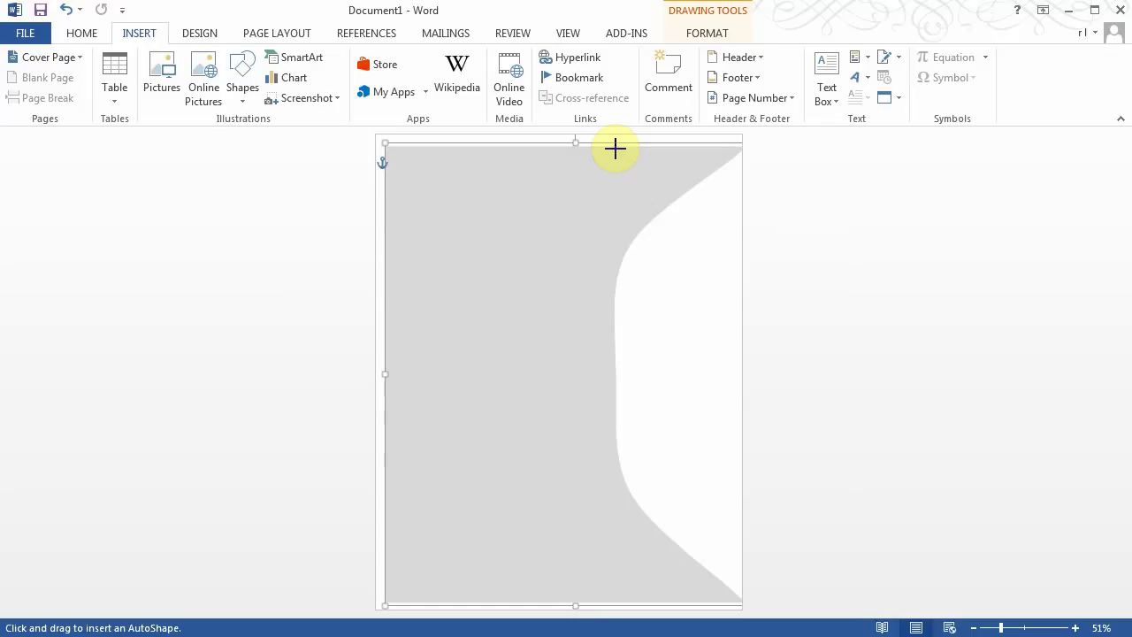
{"action": "mouse_move", "coordinate": [616, 149]}
{"action": "left_mouse_down"}
{"action": "mouse_move", "coordinate": [645, 165]}
{"action": "mouse_move", "coordinate": [716, 271]}
{"action": "mouse_move", "coordinate": [739, 603]}
{"action": "left_mouse_up"}
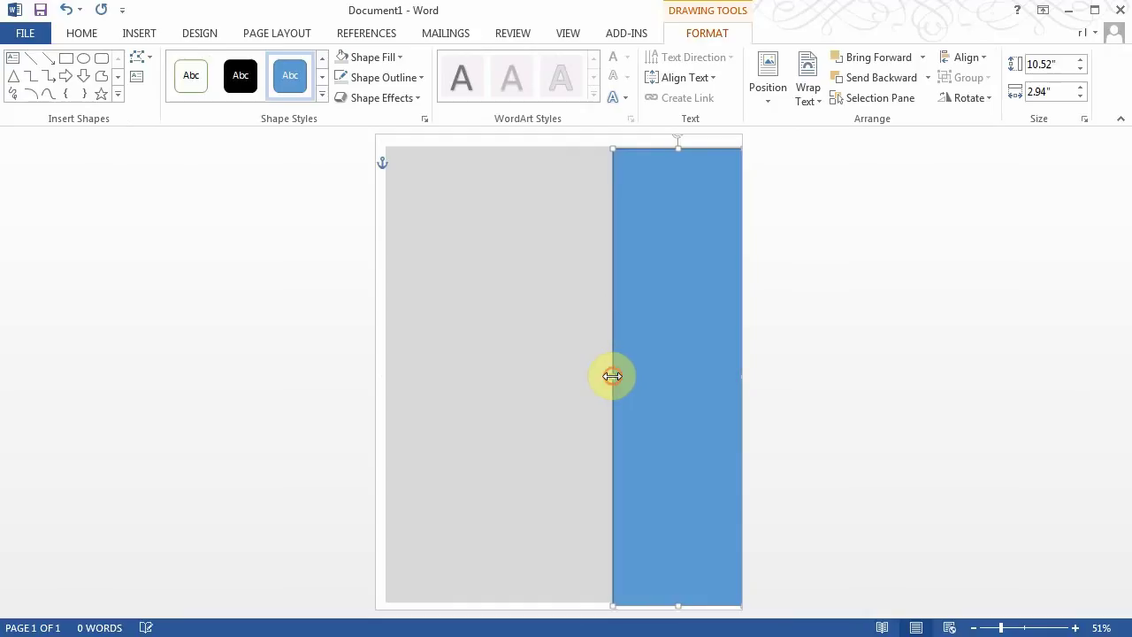
{"action": "left_click_drag", "start_coordinate": [612, 376], "coordinate": [613, 376]}
- Give the new rectangle a dark red fill and a dark red outline
{"action": "left_click", "coordinate": [375, 57]}
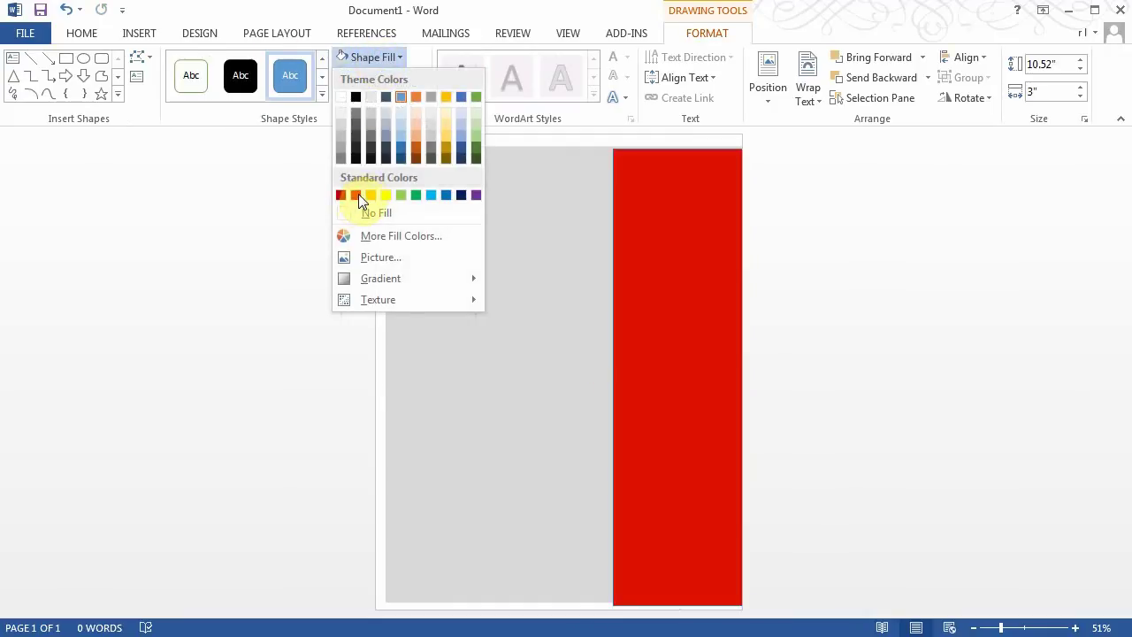
{"action": "left_click", "coordinate": [343, 197]}
{"action": "left_click", "coordinate": [412, 76]}
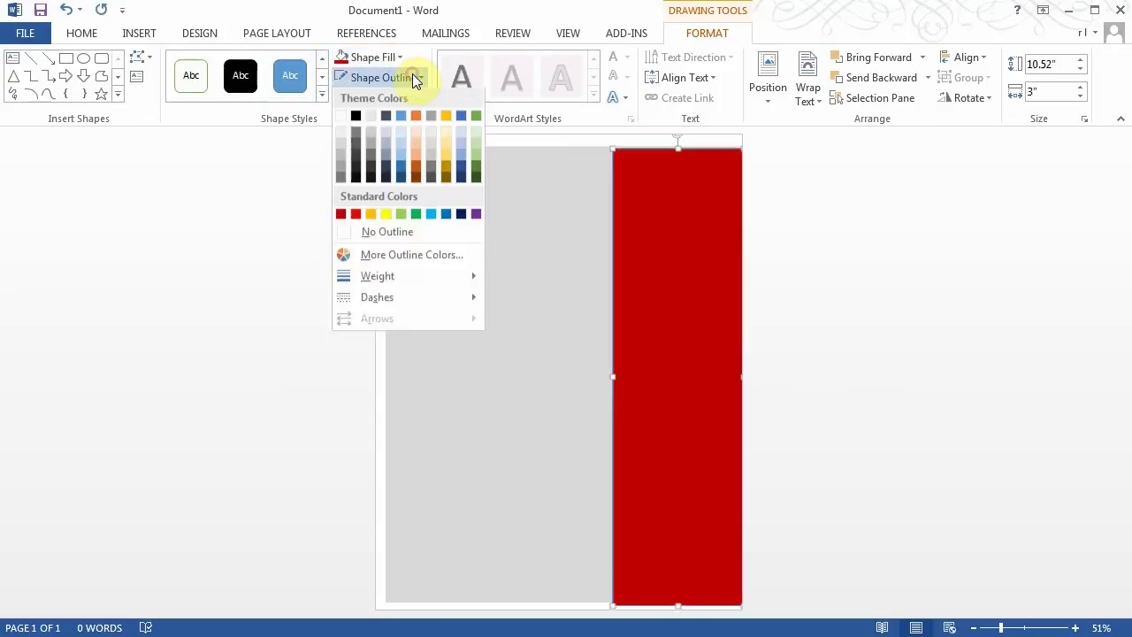
{"action": "left_click", "coordinate": [341, 217]}
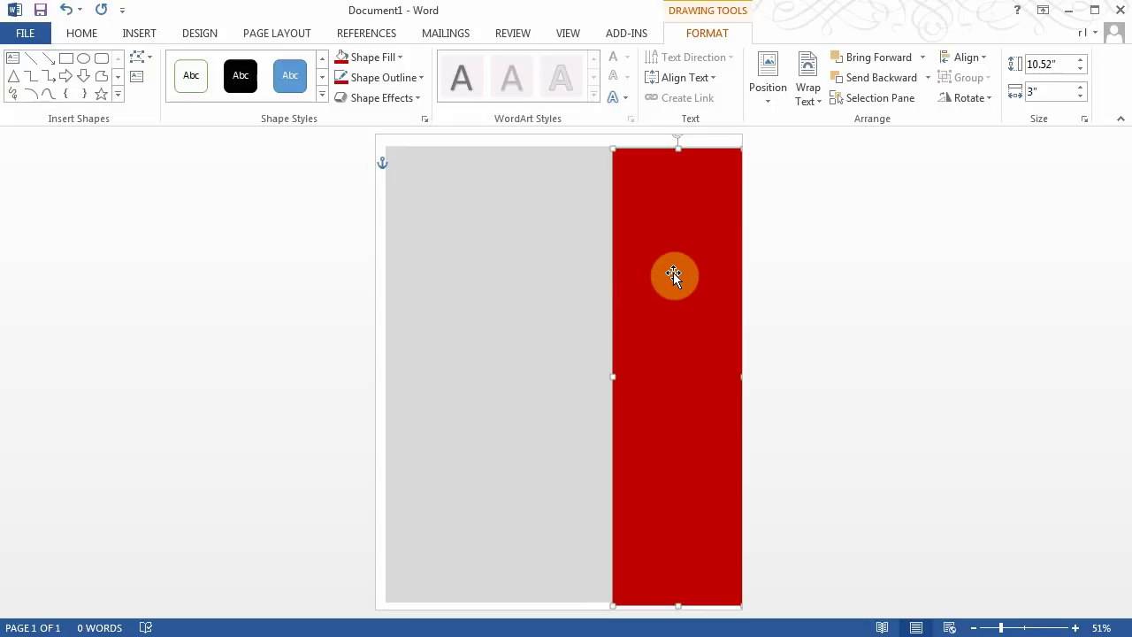
- Send the red rectangle behind the gray shape and shorten it from its bottom edge to about 10.41" high
{"action": "left_click", "coordinate": [888, 76]}
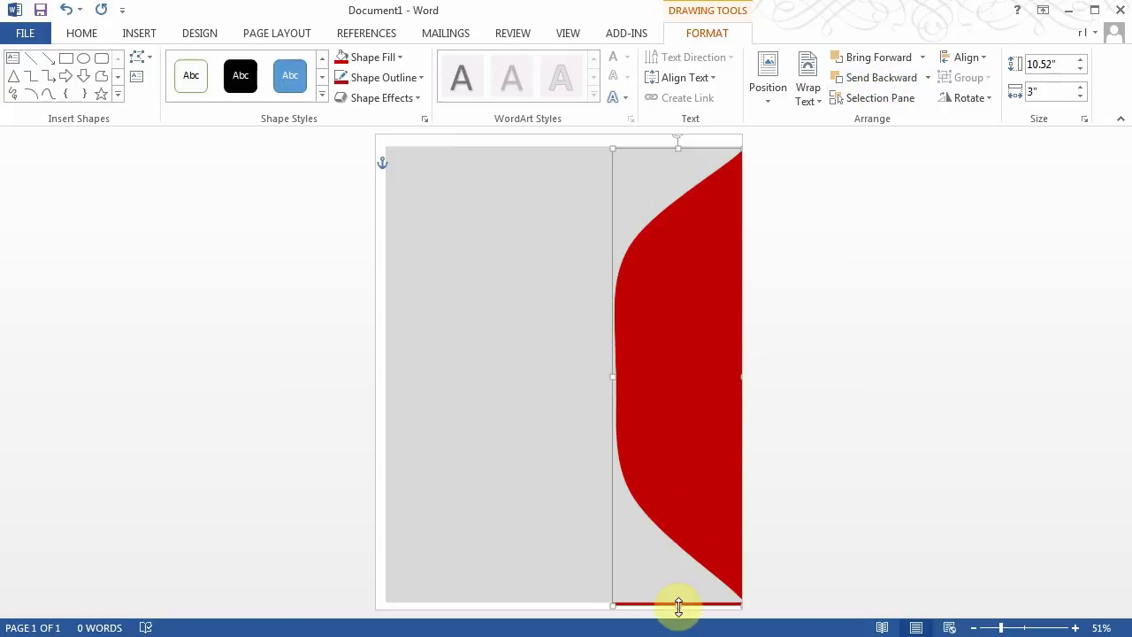
{"action": "left_click_drag", "start_coordinate": [678, 607], "coordinate": [678, 600]}
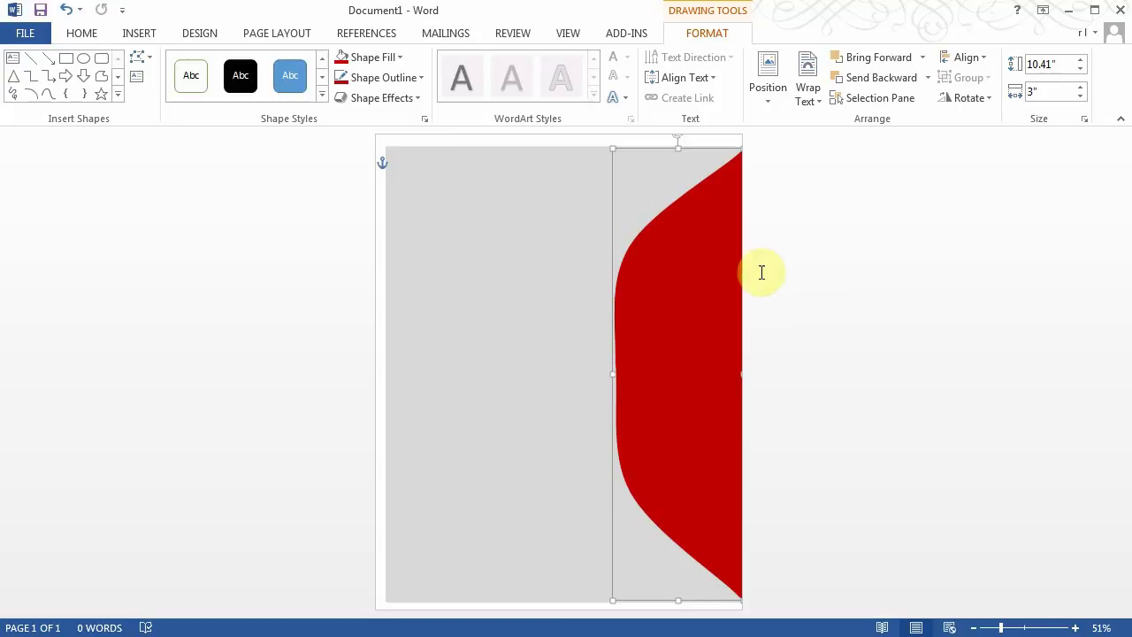
- Duplicate the gray curved shape and give the copy a white fill and a white outline
{"action": "left_click", "coordinate": [539, 302]}
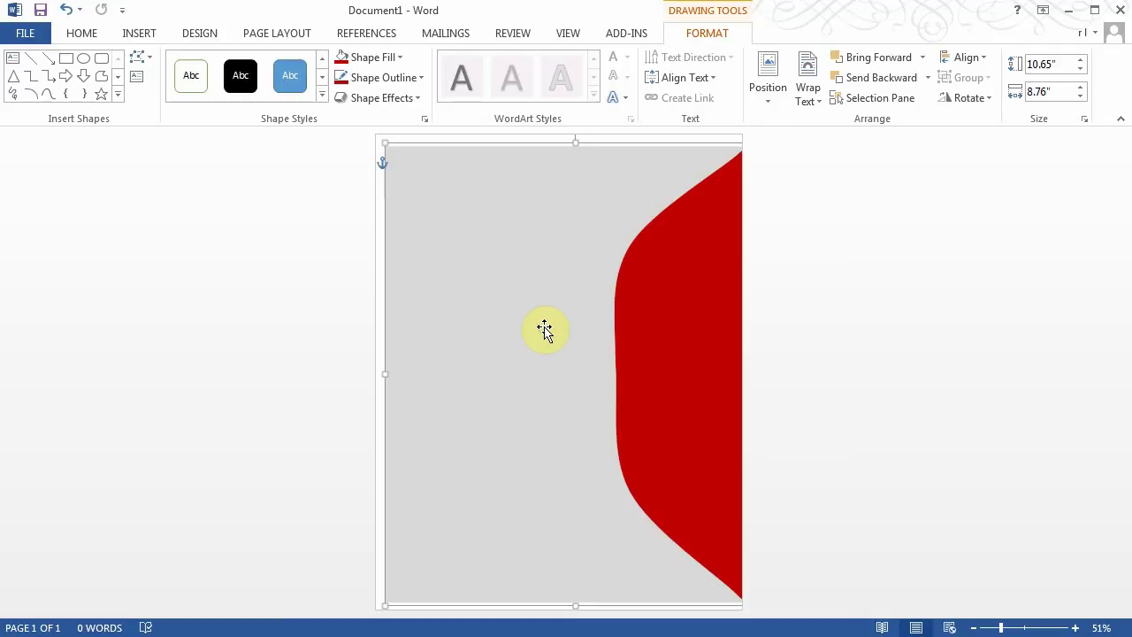
{"action": "key", "text": "ctrl+d"}
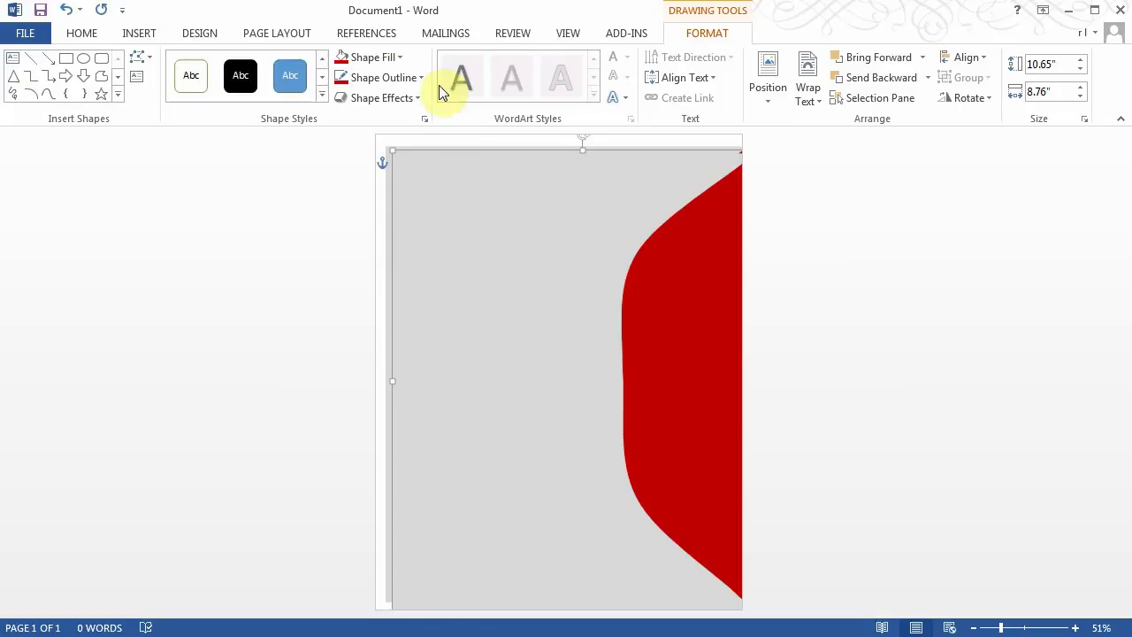
{"action": "left_click", "coordinate": [397, 56]}
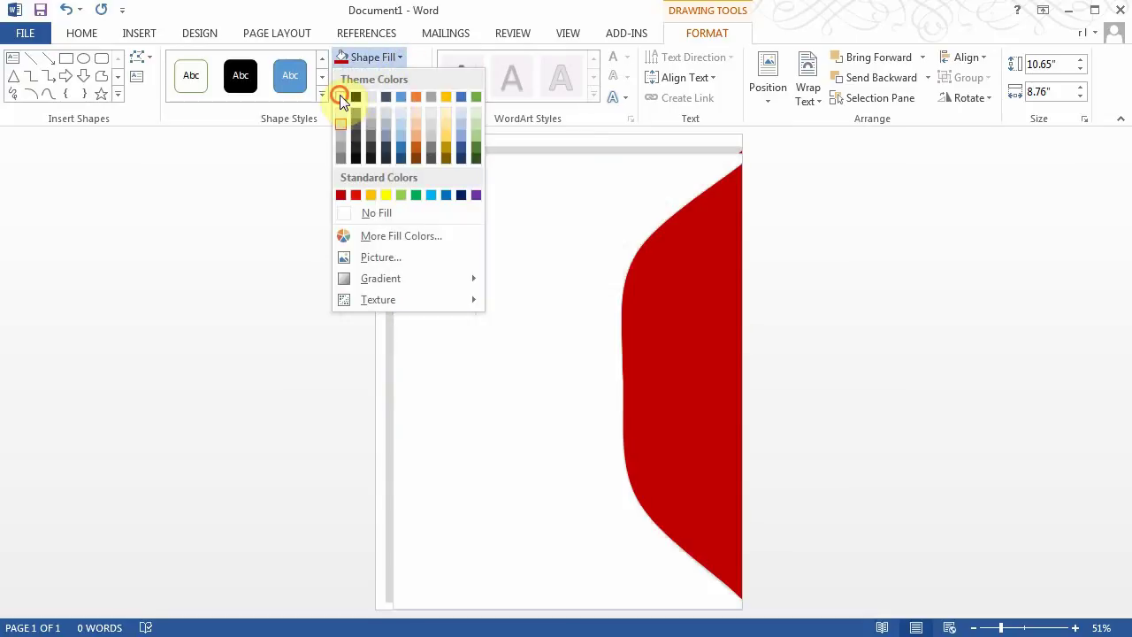
{"action": "left_click", "coordinate": [341, 96]}
{"action": "left_click", "coordinate": [383, 77]}
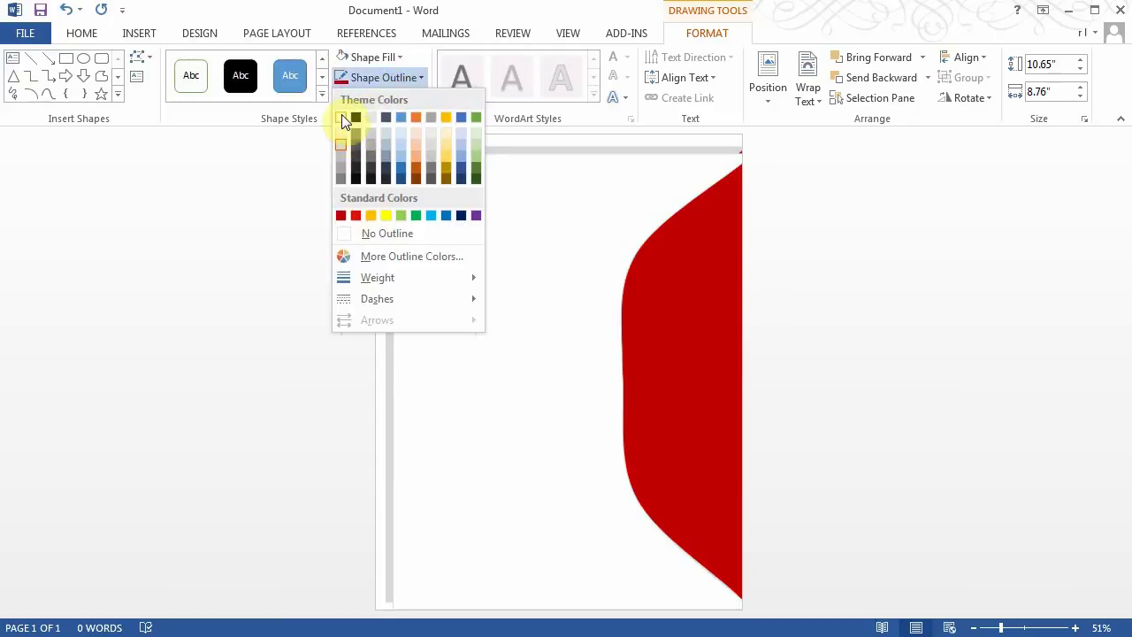
{"action": "left_click", "coordinate": [343, 117]}
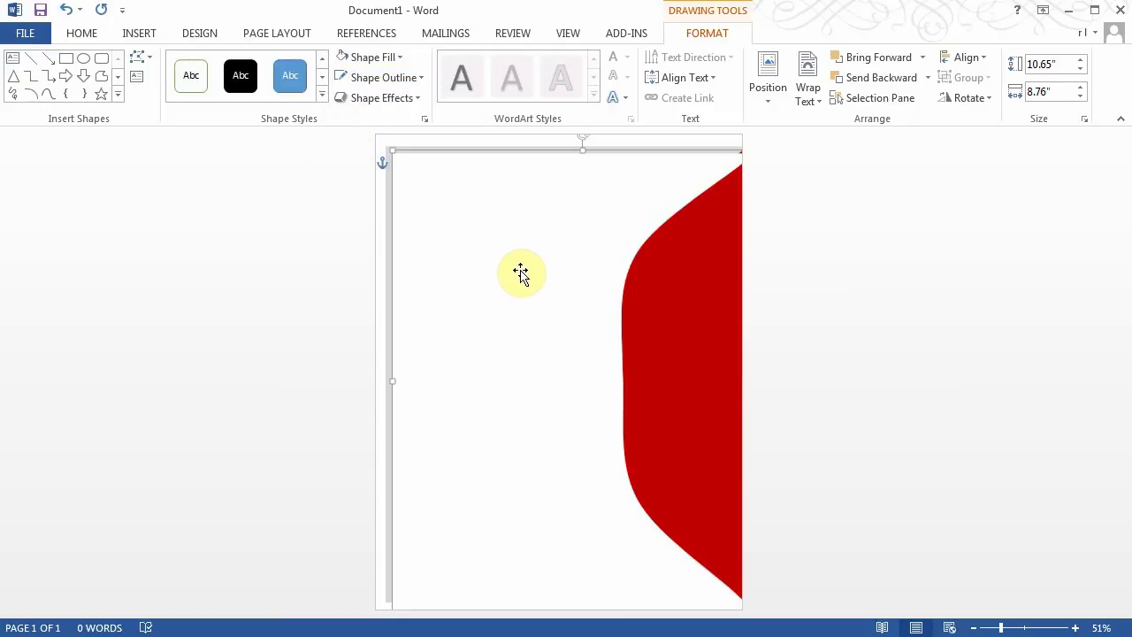
- Send the white copy behind the gray shape and nudge it slightly right, leaving a narrow white band along the curve
{"action": "left_click", "coordinate": [902, 81]}
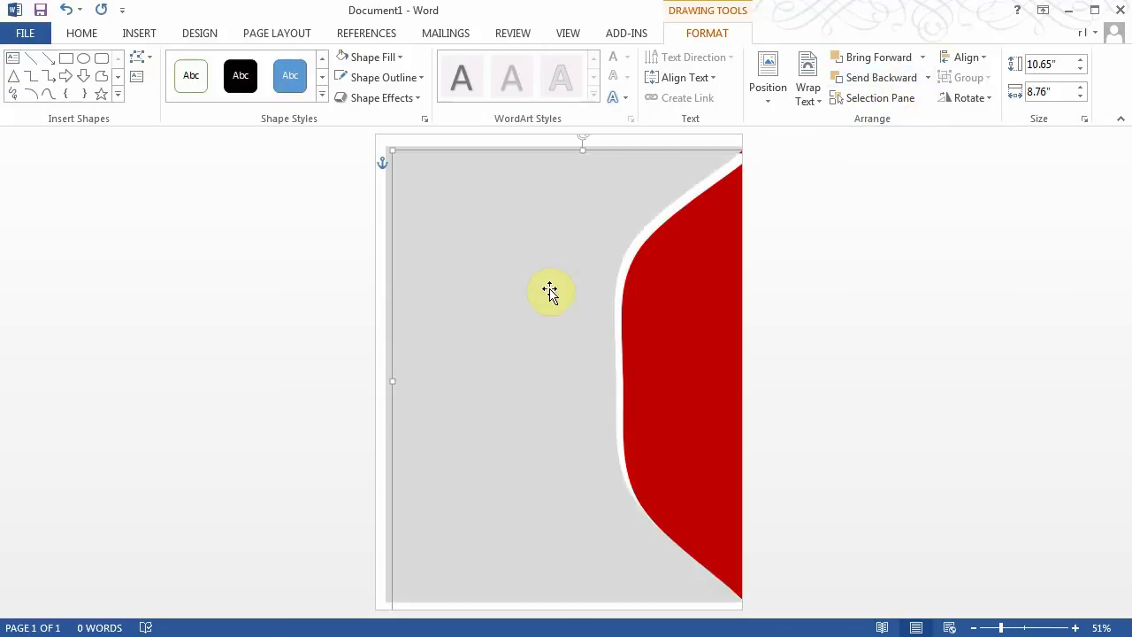
{"action": "key", "text": "Right"}
{"action": "key", "text": "Right"}
{"action": "key", "text": "Right"}
{"action": "key", "text": "Right"}
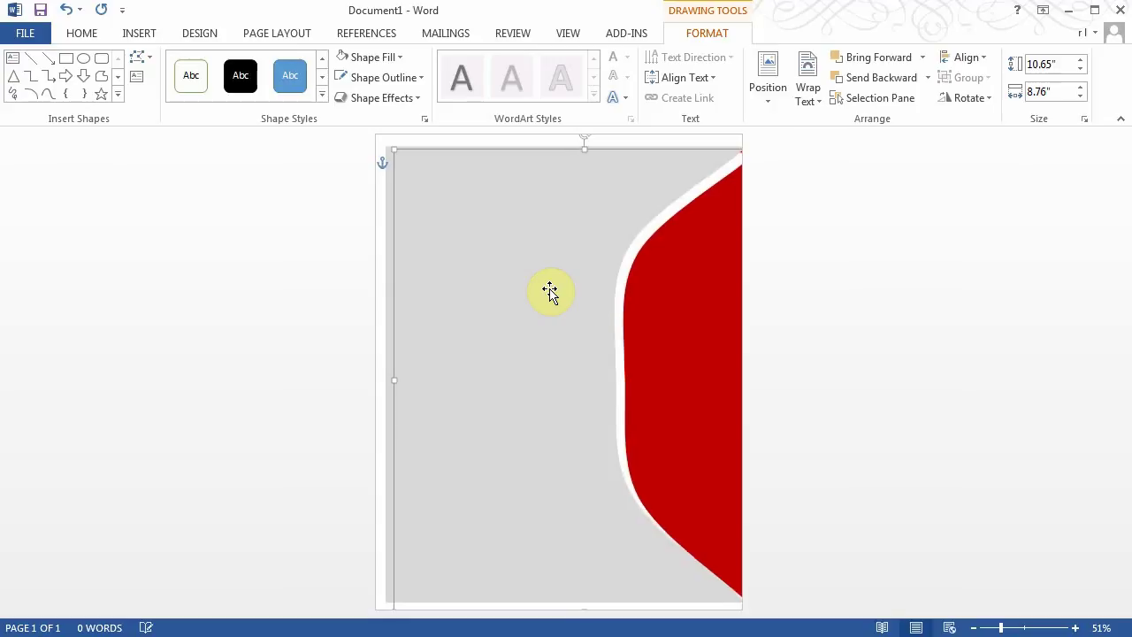
{"action": "key", "text": "Right"}
{"action": "key", "text": "Right"}
{"action": "key", "text": "Right"}
{"action": "key", "text": "Right"}
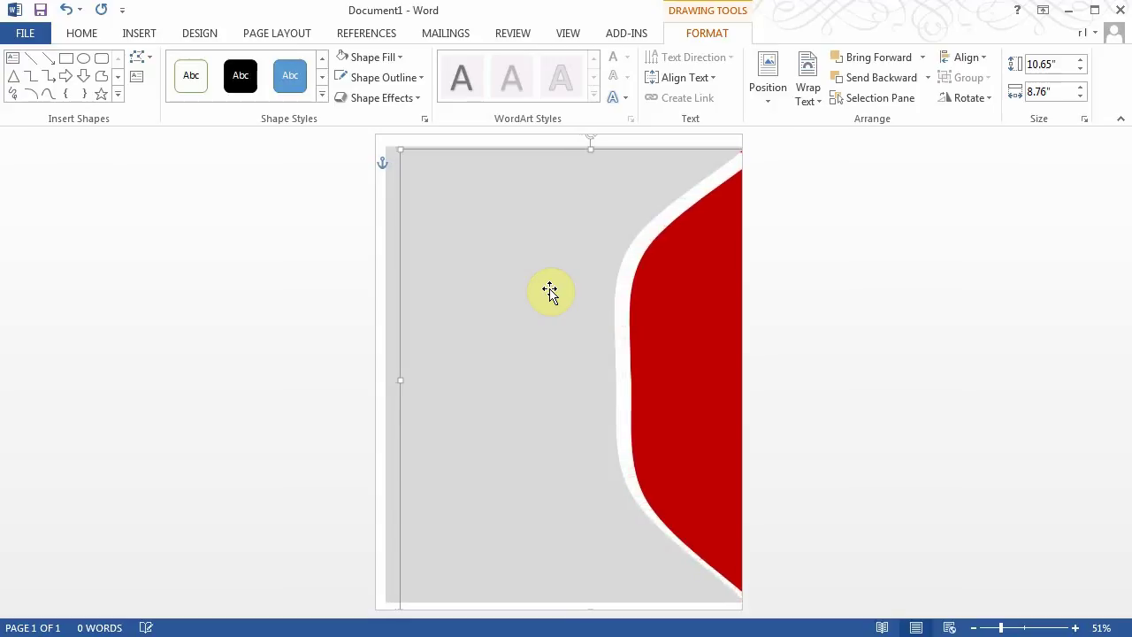
{"action": "key", "text": "Left"}
{"action": "key", "text": "Left"}
{"action": "key", "text": "Left"}
{"action": "key", "text": "Left"}
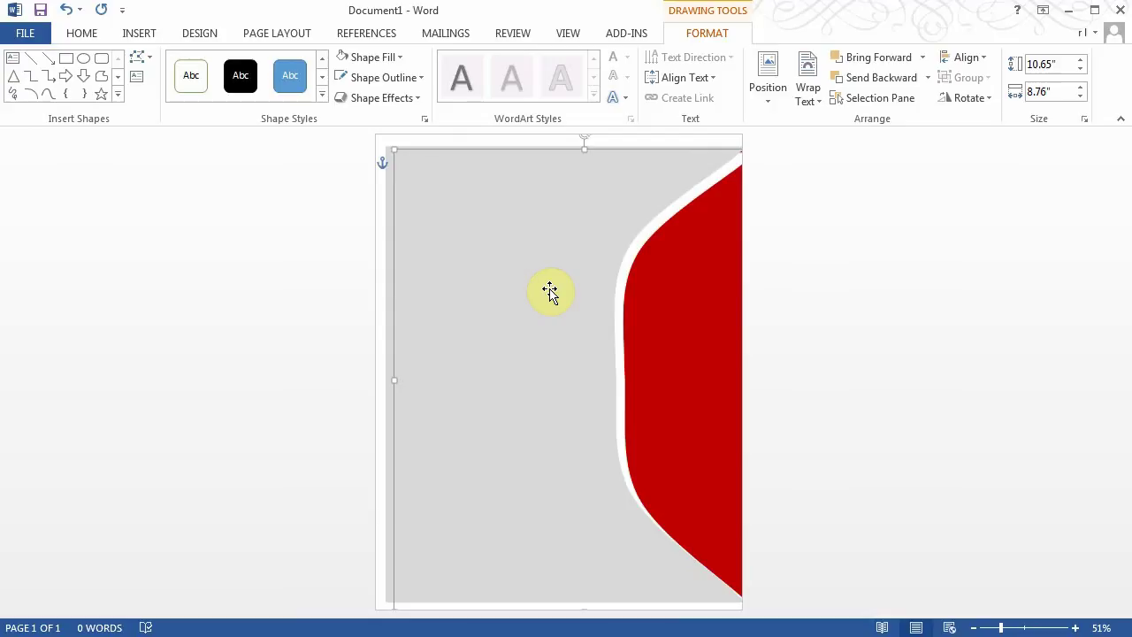
- Nudge the white copy vertically, ending slightly higher, to even out the white band at the curve's upper and lower ends
{"action": "key", "text": "Down"}
{"action": "key", "text": "Down"}
{"action": "key", "text": "Down"}
{"action": "key", "text": "Down"}
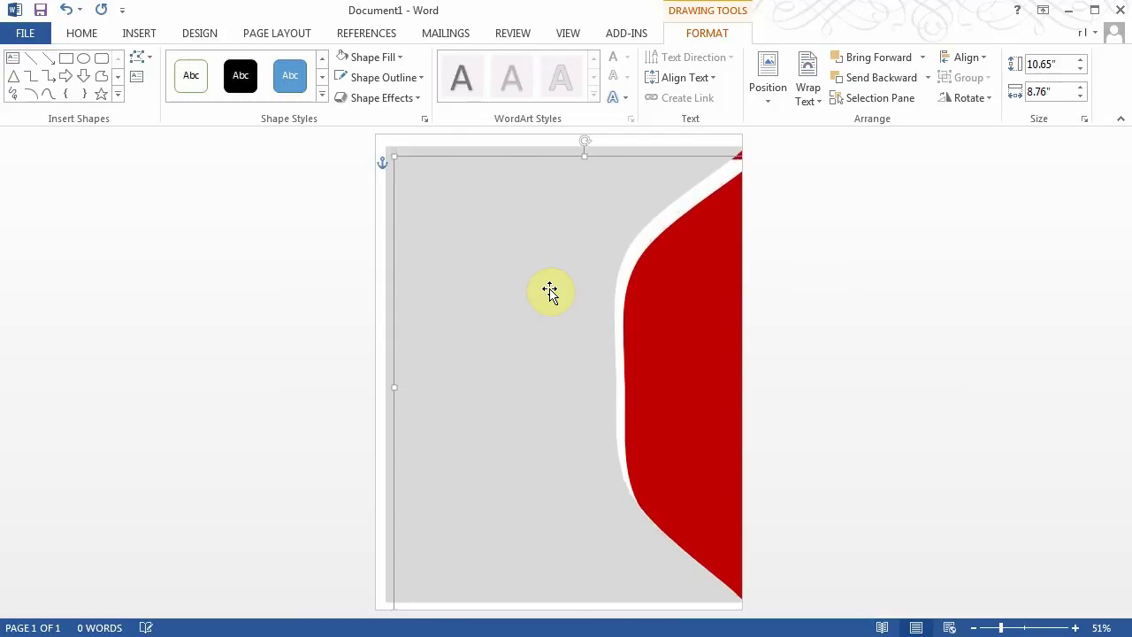
{"action": "key", "text": "Up"}
{"action": "key", "text": "Up"}
{"action": "key", "text": "Up"}
{"action": "key", "text": "Up"}
{"action": "key", "text": "Up"}
{"action": "key", "text": "Up"}
{"action": "key", "text": "Up"}
{"action": "key", "text": "Up"}
{"action": "key", "text": "Up"}
{"action": "key", "text": "Up"}
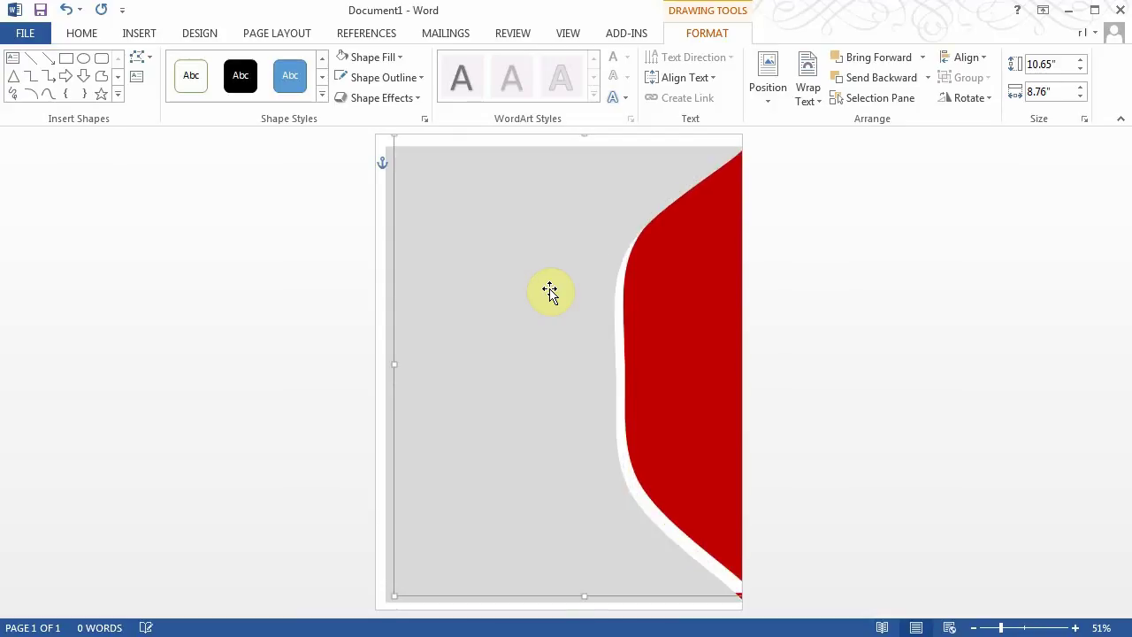
{"action": "key", "text": "Down"}
{"action": "key", "text": "Down"}
{"action": "key", "text": "Up"}
{"action": "key", "text": "Up"}
{"action": "key", "text": "Up"}
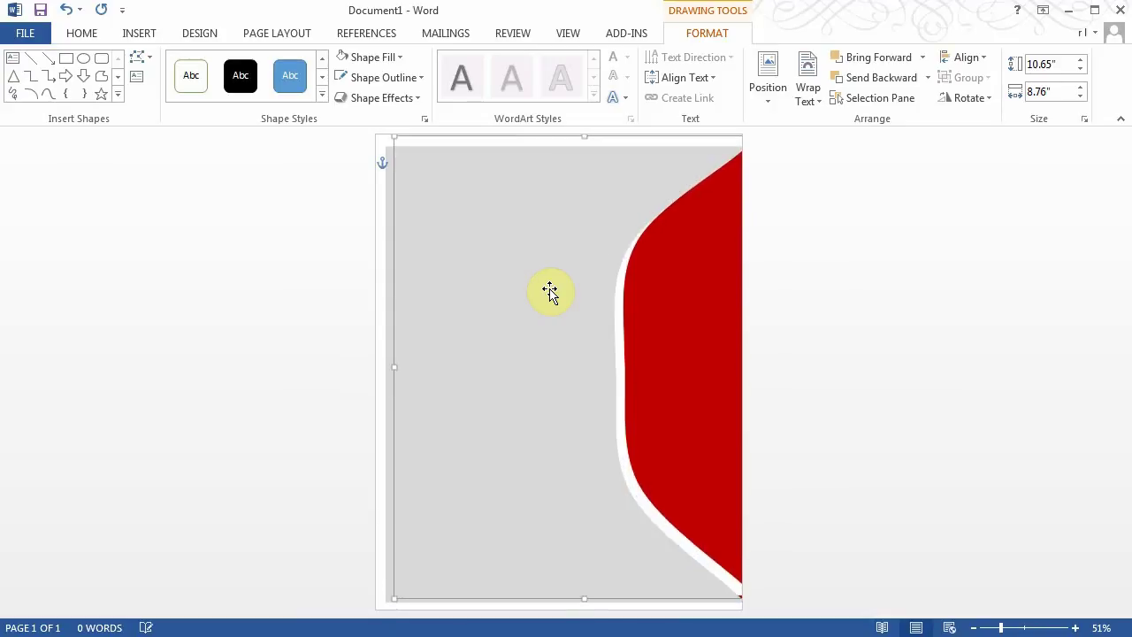
{"action": "key", "text": "Up"}
{"action": "key", "text": "Up"}
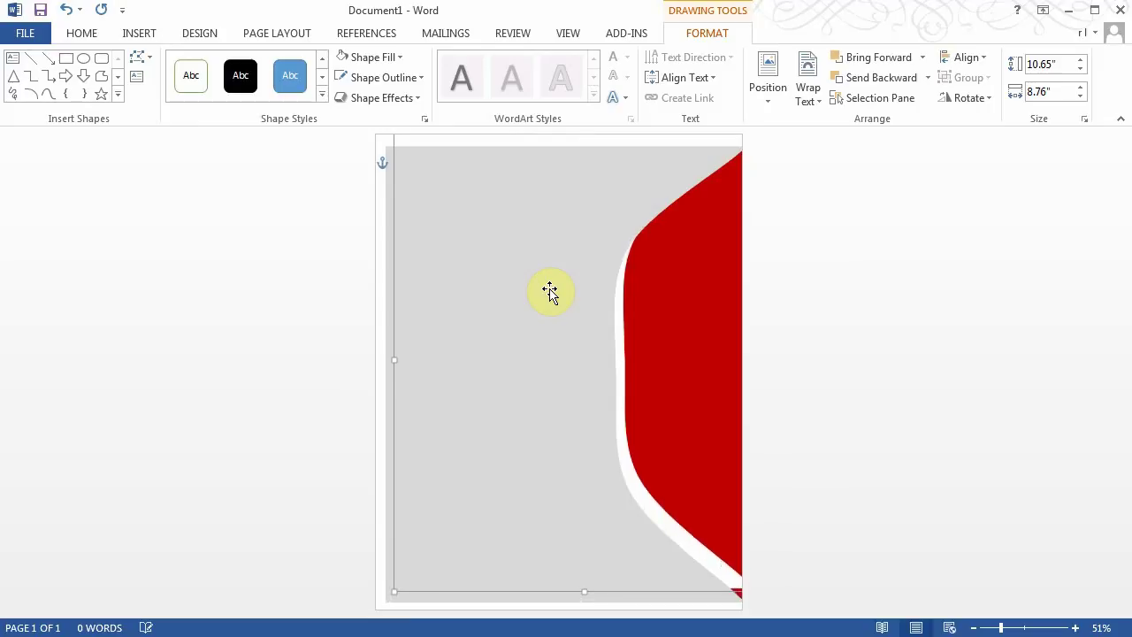
{"action": "key", "text": "Down"}
{"action": "key", "text": "Down"}
{"action": "key", "text": "Down"}
{"action": "key", "text": "Down"}
{"action": "key", "text": "Down"}
{"action": "key", "text": "Down"}
{"action": "key", "text": "Down"}
{"action": "key", "text": "Down"}
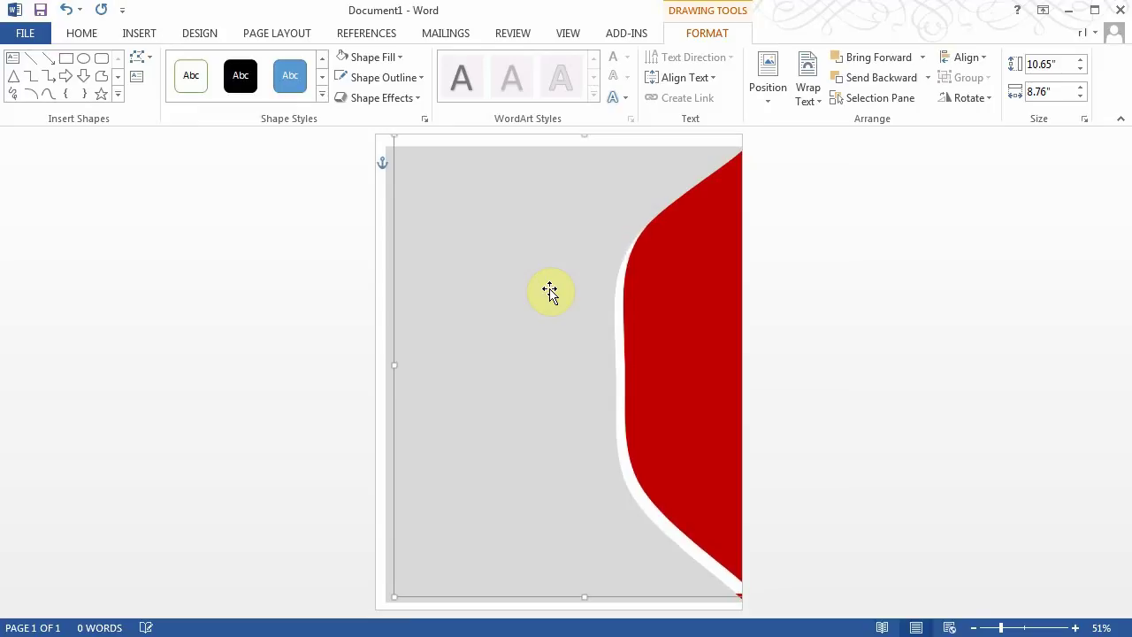
{"action": "key", "text": "Down"}
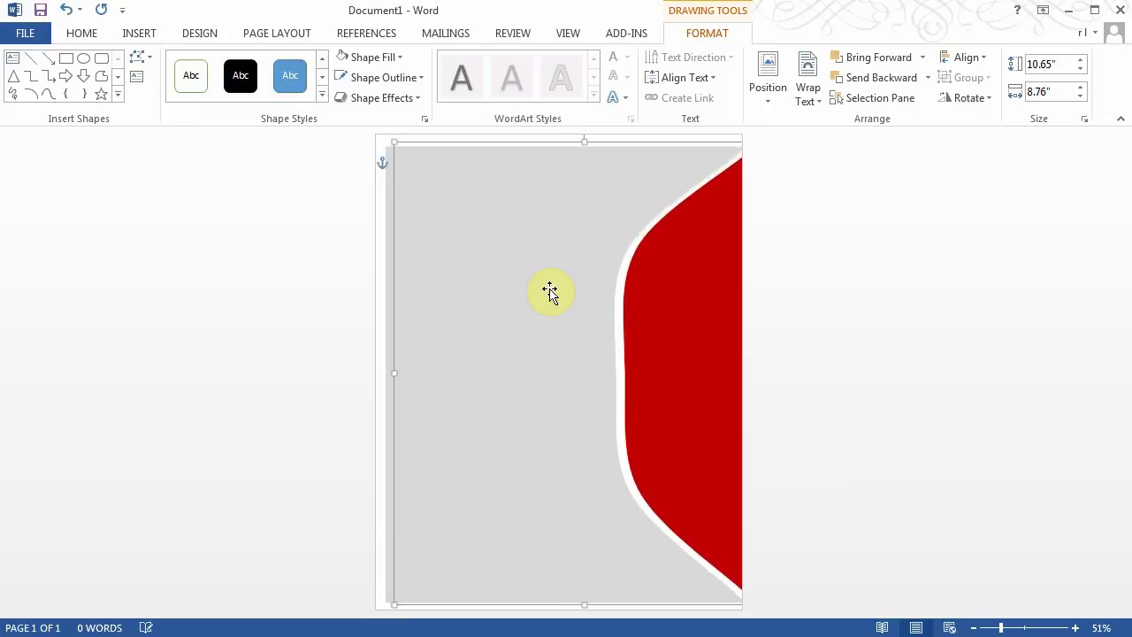
{"action": "key", "text": "Down"}
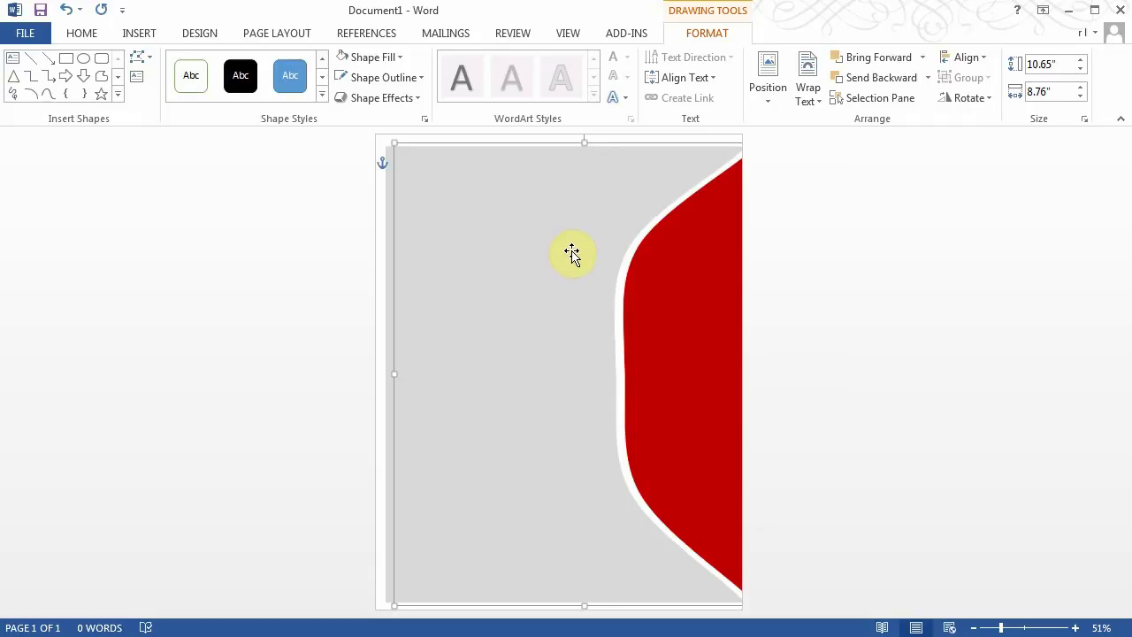
- Draw a text box about 8.37" high and 2.18" wide over the red area
{"action": "left_click", "coordinate": [139, 33]}
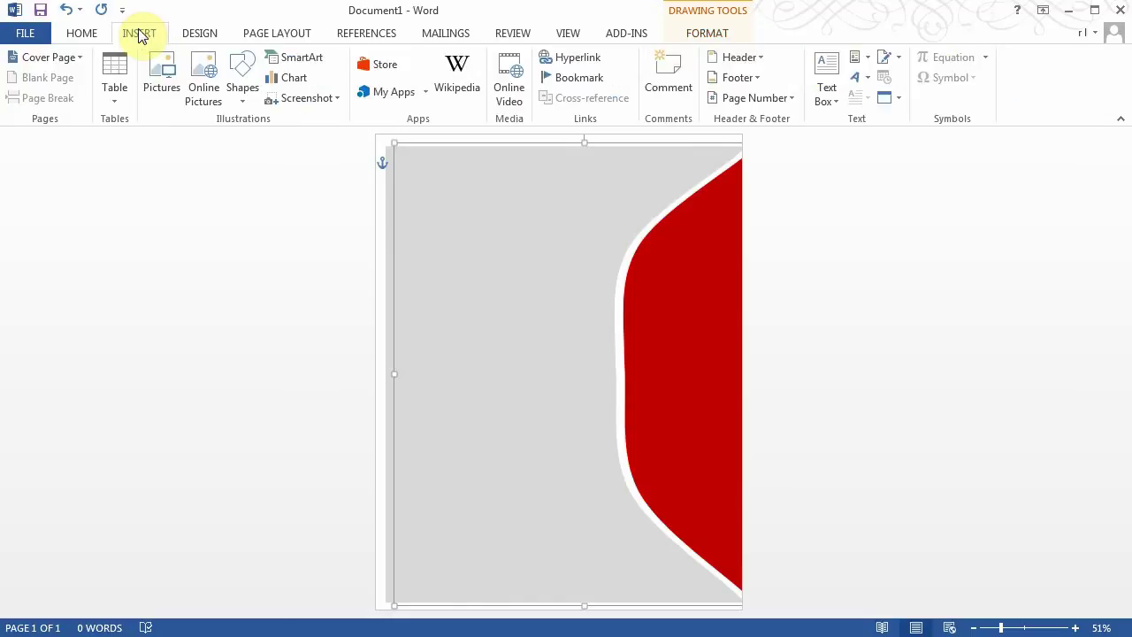
{"action": "left_click", "coordinate": [834, 102]}
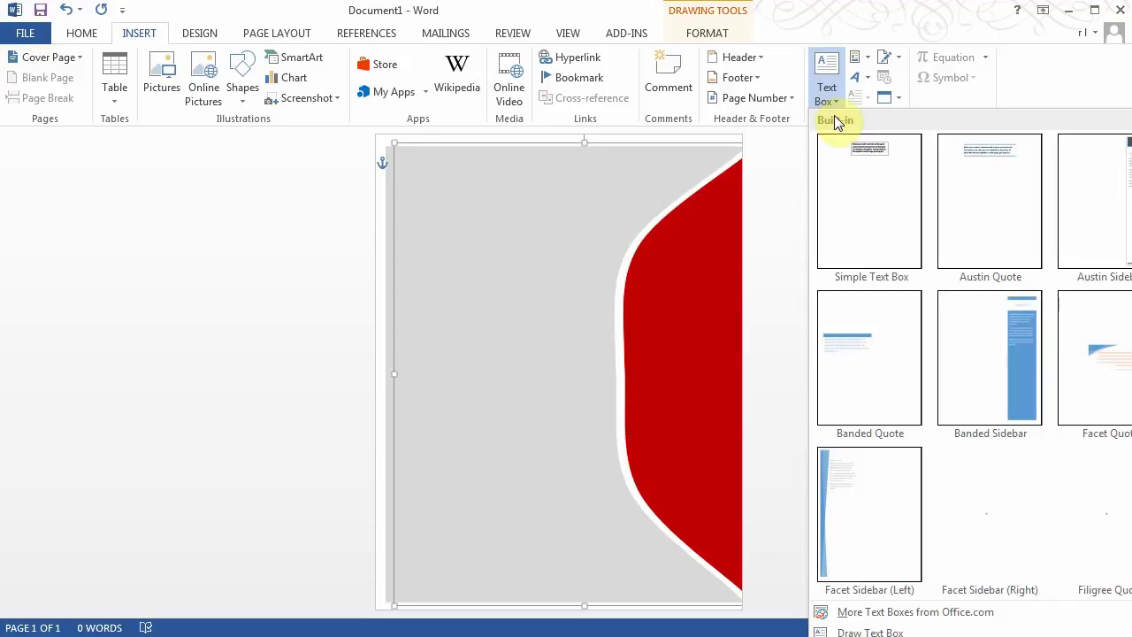
{"action": "left_click", "coordinate": [846, 631]}
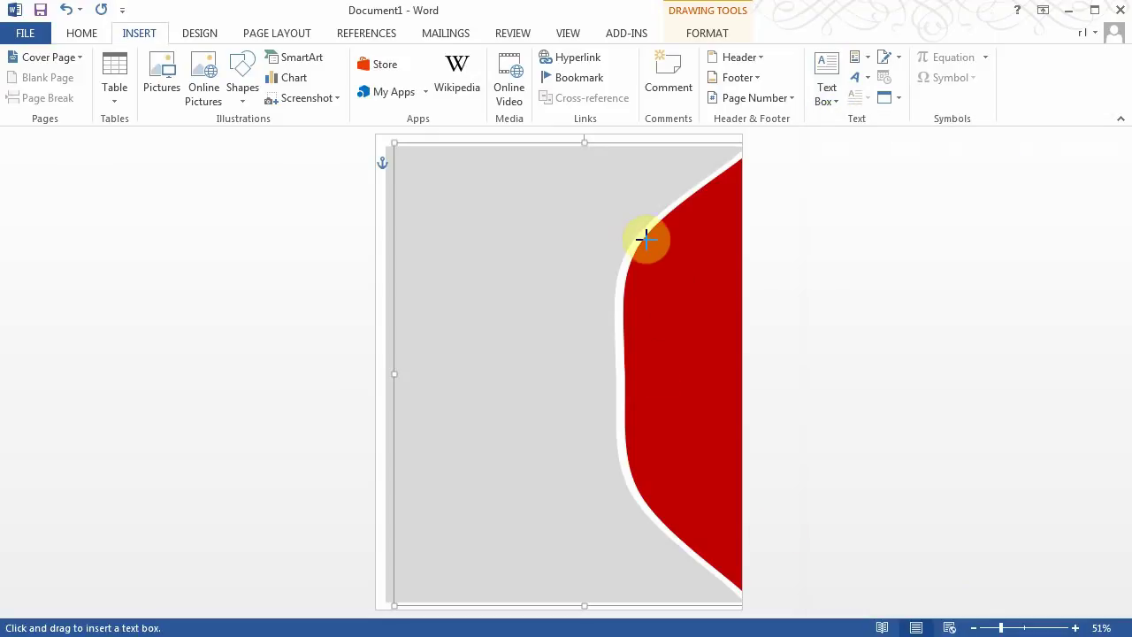
{"action": "mouse_move", "coordinate": [641, 199]}
{"action": "left_mouse_down"}
{"action": "mouse_move", "coordinate": [720, 397]}
{"action": "mouse_move", "coordinate": [736, 561]}
{"action": "left_mouse_up"}
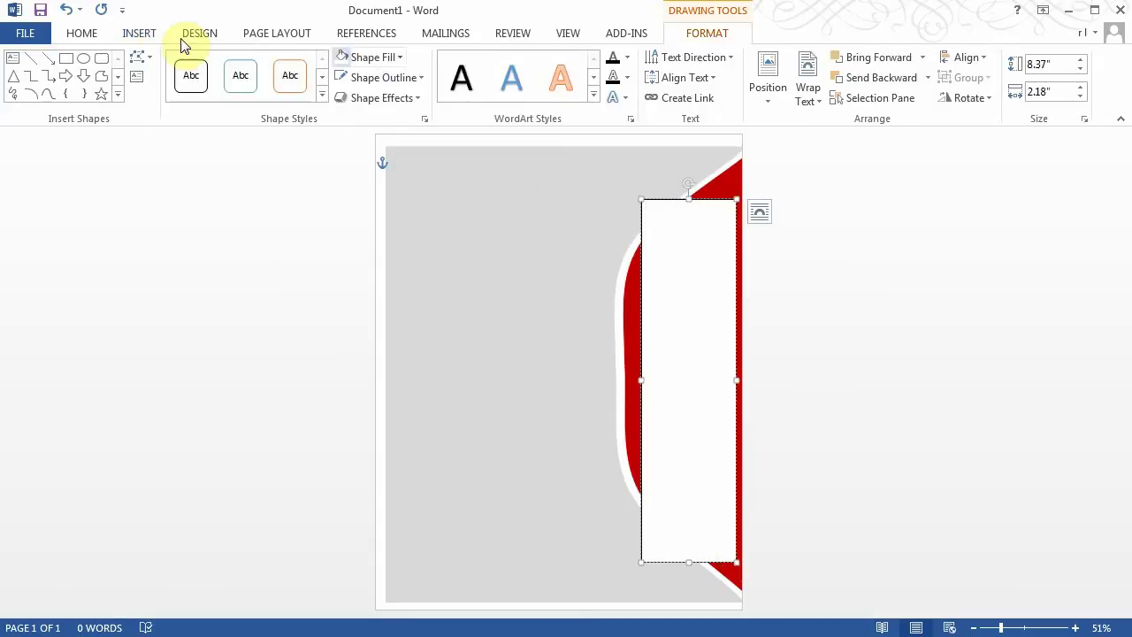
- Insert the tie picture from C:\Temp\Data\Clipart\Clker.com into the text box over the red area
{"action": "left_click", "coordinate": [150, 34]}
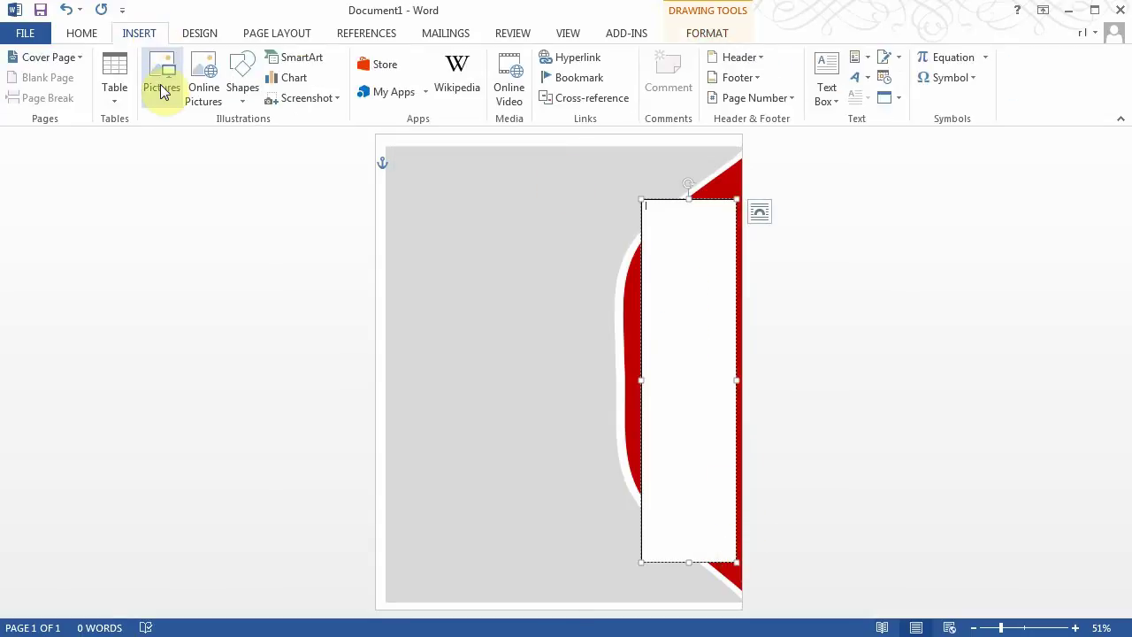
{"action": "left_click", "coordinate": [160, 84]}
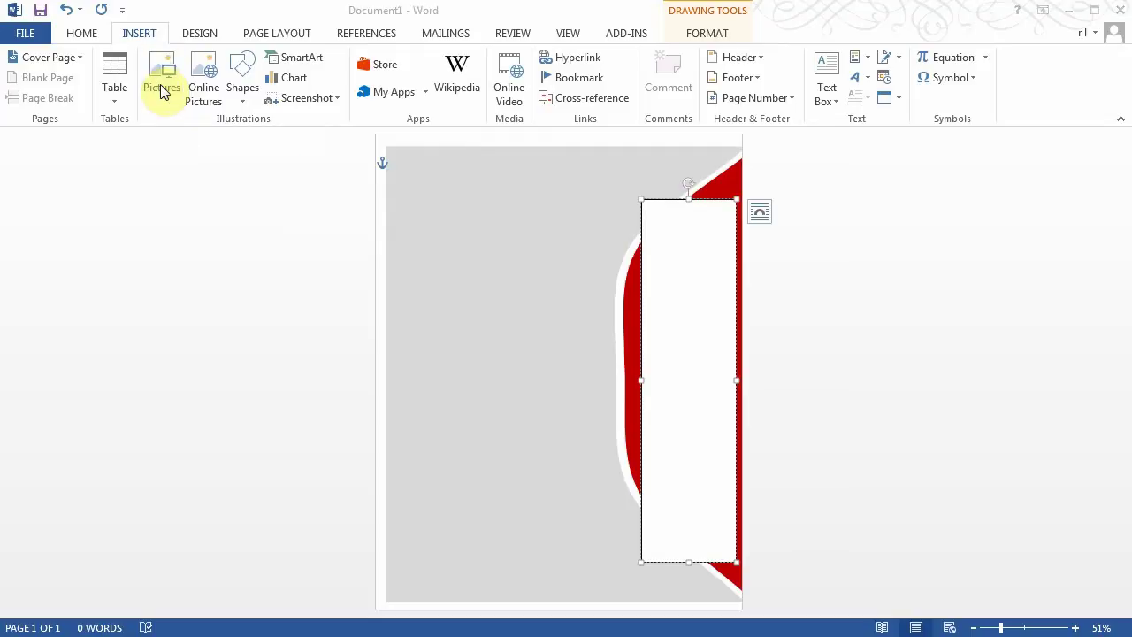
{"action": "left_click_drag", "start_coordinate": [133, 130], "coordinate": [160, 259]}
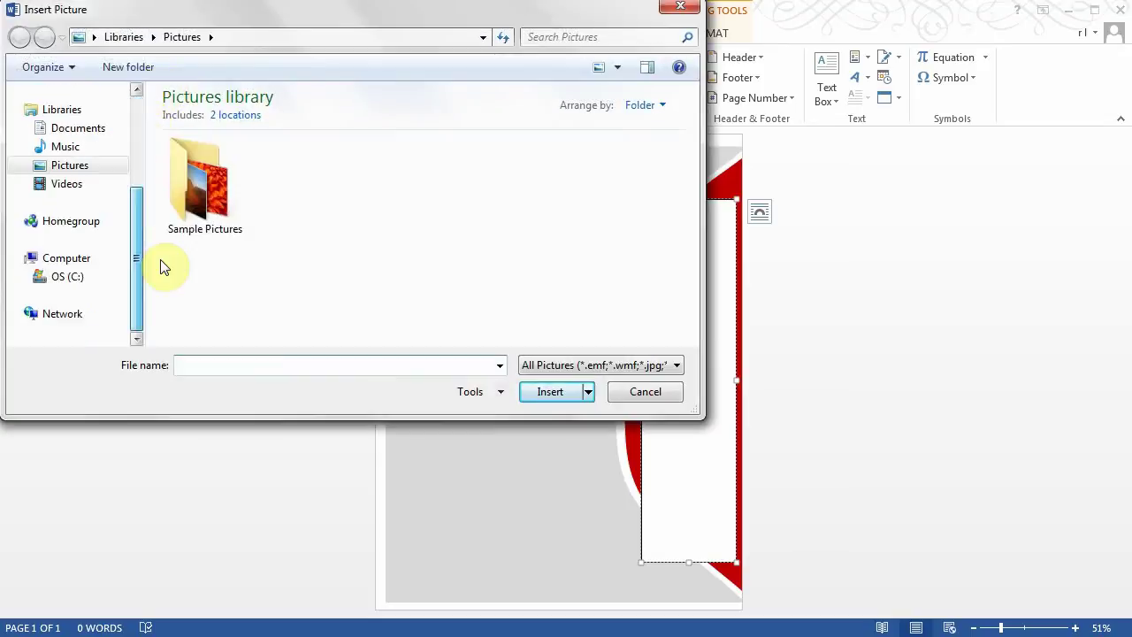
{"action": "left_click", "coordinate": [67, 276]}
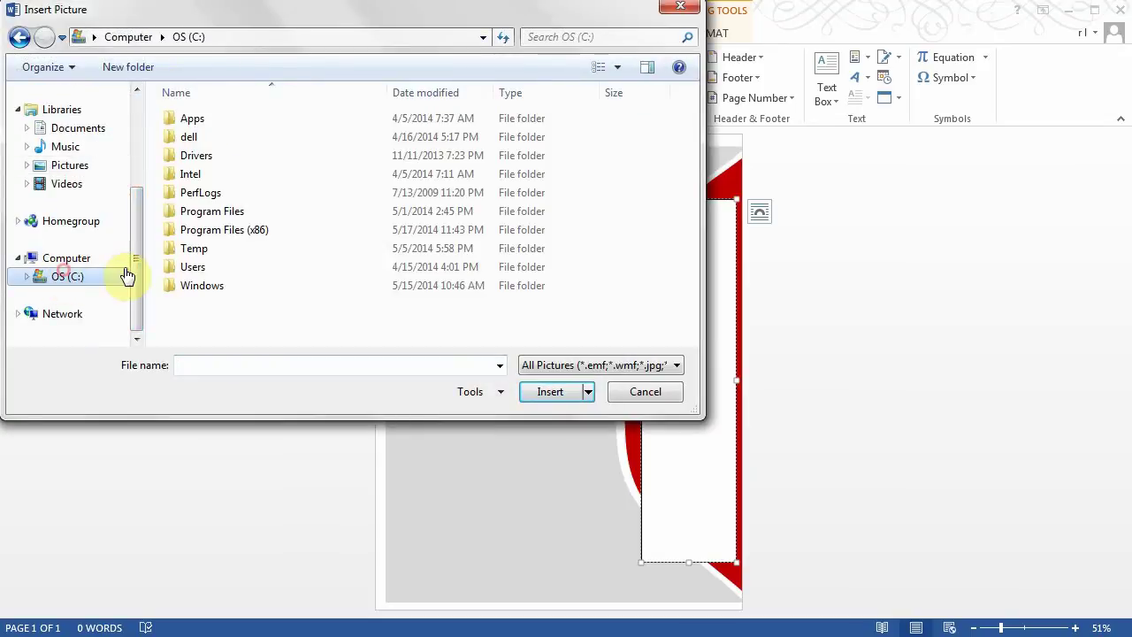
{"action": "double_click", "coordinate": [209, 248]}
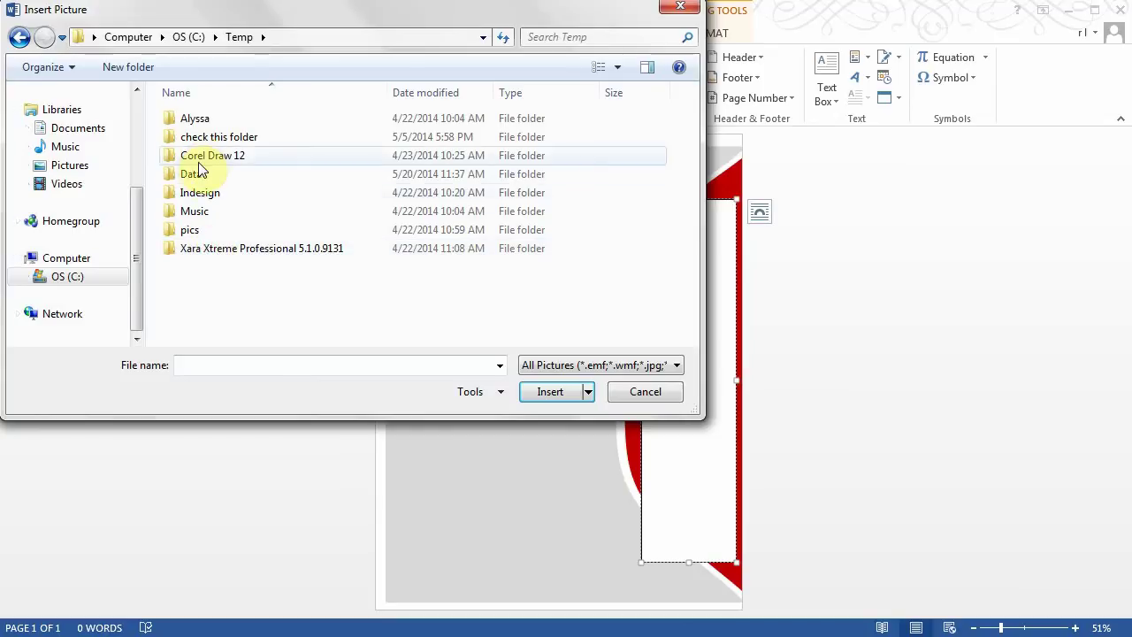
{"action": "double_click", "coordinate": [196, 173]}
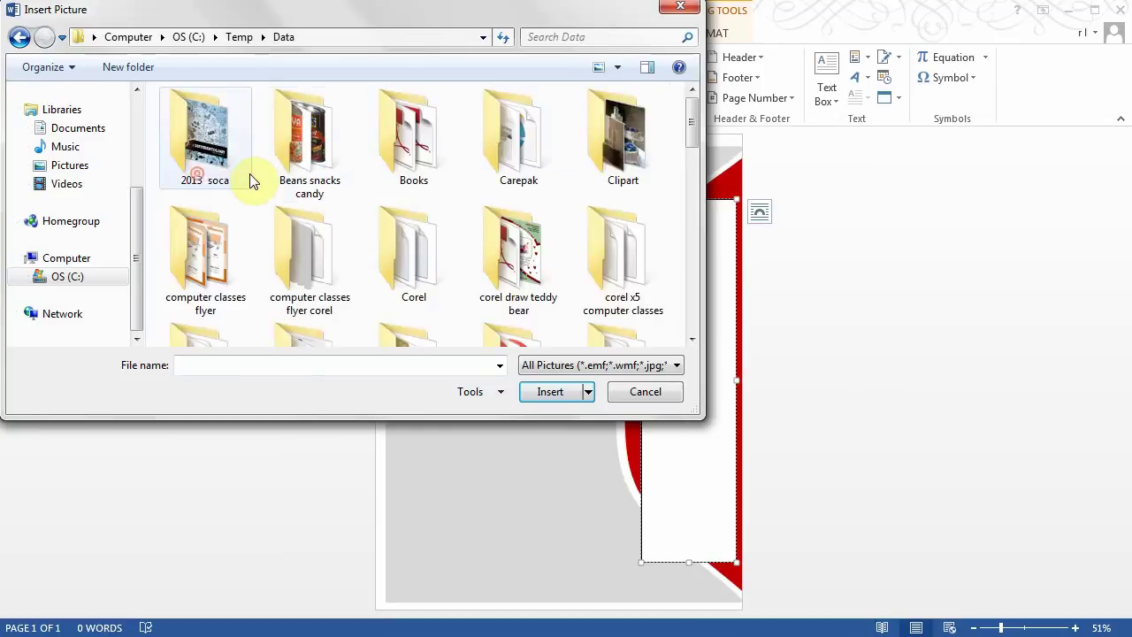
{"action": "double_click", "coordinate": [642, 120]}
{"action": "left_click", "coordinate": [221, 122]}
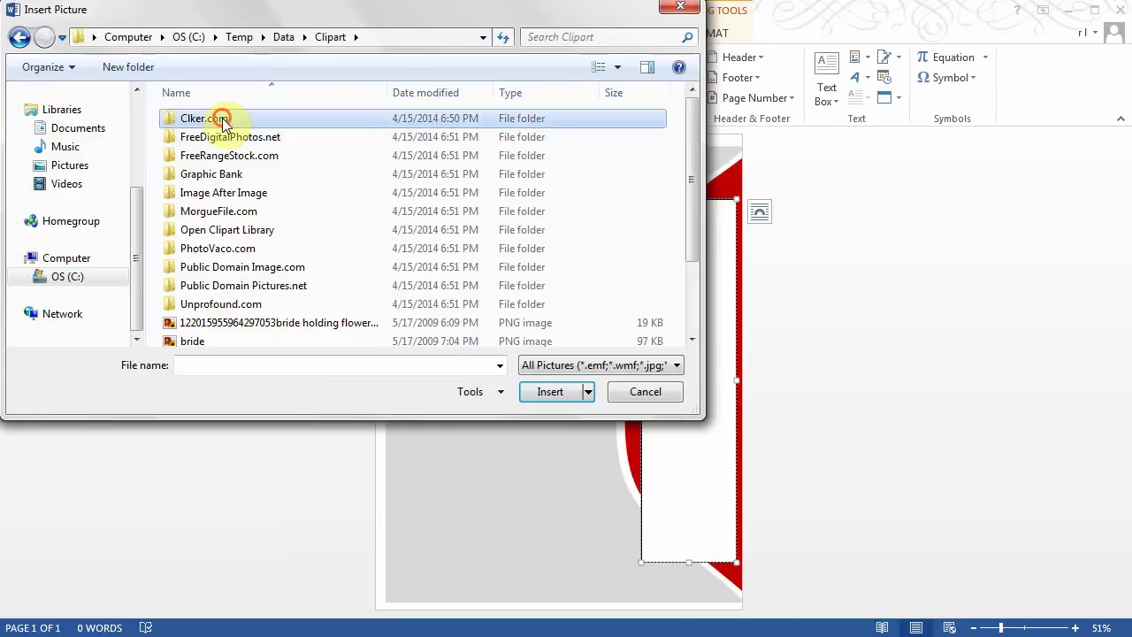
{"action": "double_click", "coordinate": [221, 121]}
{"action": "left_click_drag", "start_coordinate": [688, 101], "coordinate": [710, 304]}
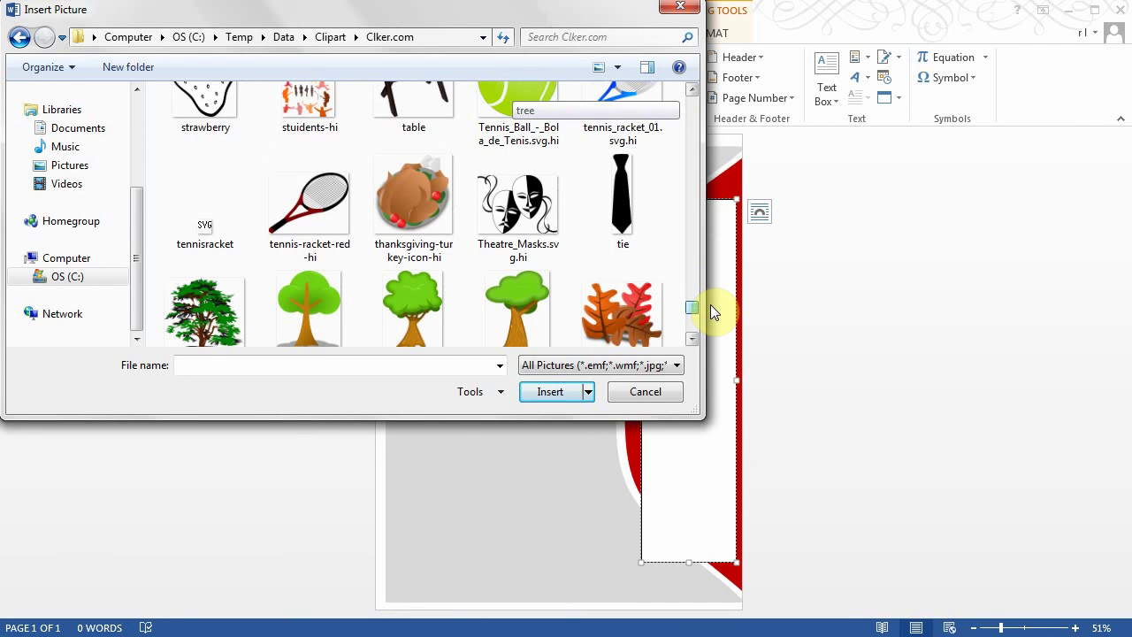
{"action": "left_click", "coordinate": [616, 206]}
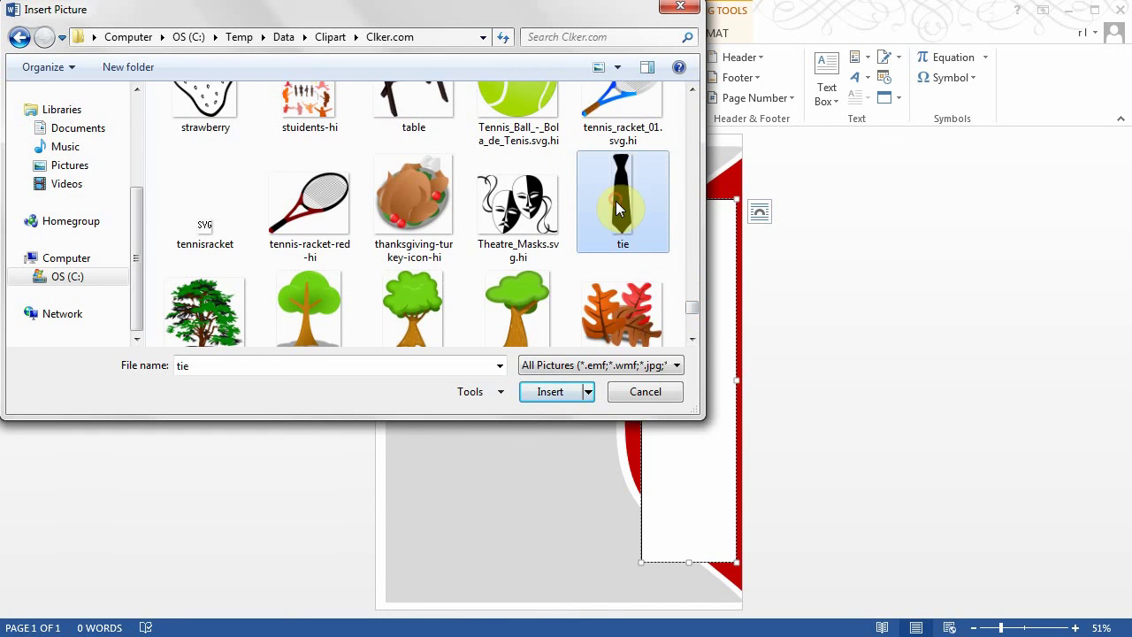
{"action": "left_click", "coordinate": [551, 391]}
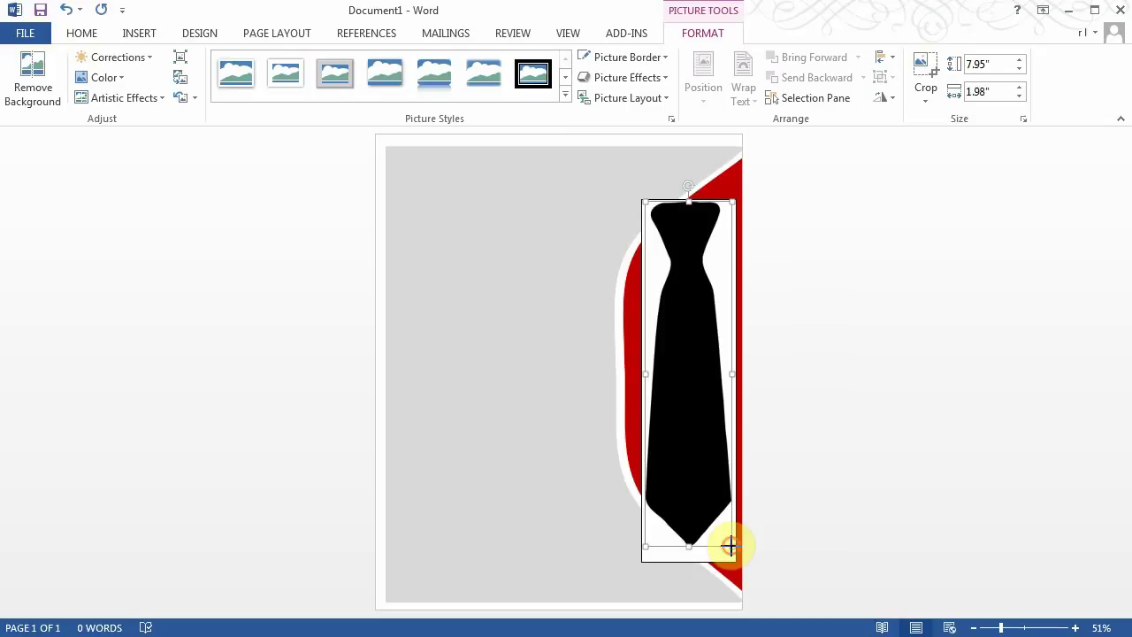
- Shrink the tie picture to about 7.02" by 1.75", and shorten its text box and shift it slightly down and right
{"action": "left_click_drag", "start_coordinate": [729, 546], "coordinate": [713, 507]}
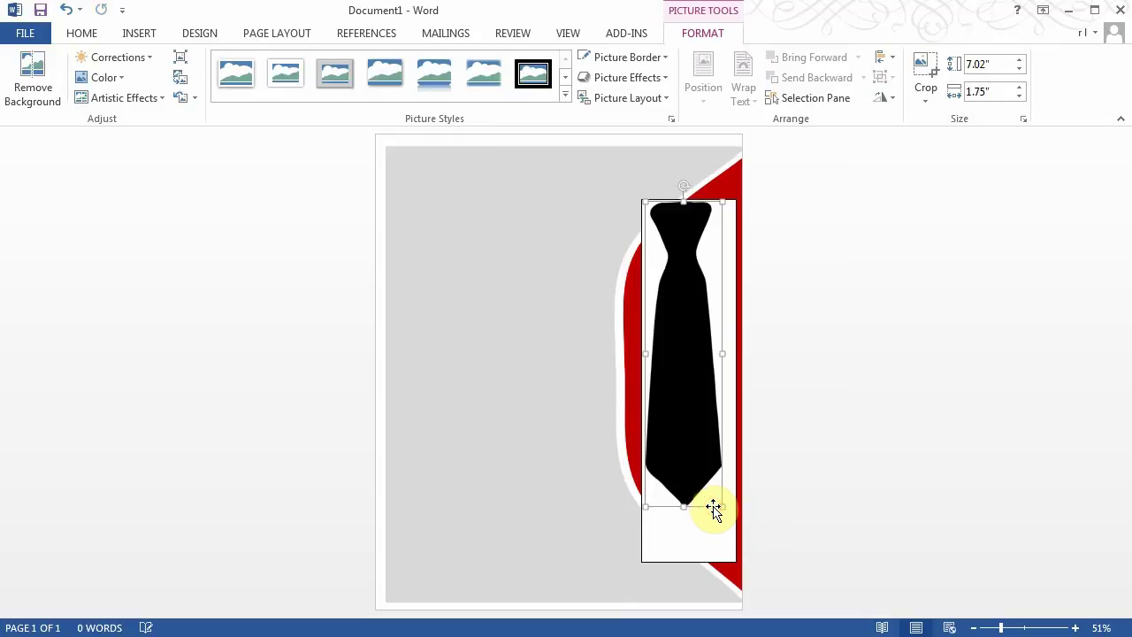
{"action": "left_click", "coordinate": [728, 562]}
{"action": "left_click", "coordinate": [690, 553]}
{"action": "left_click", "coordinate": [685, 560]}
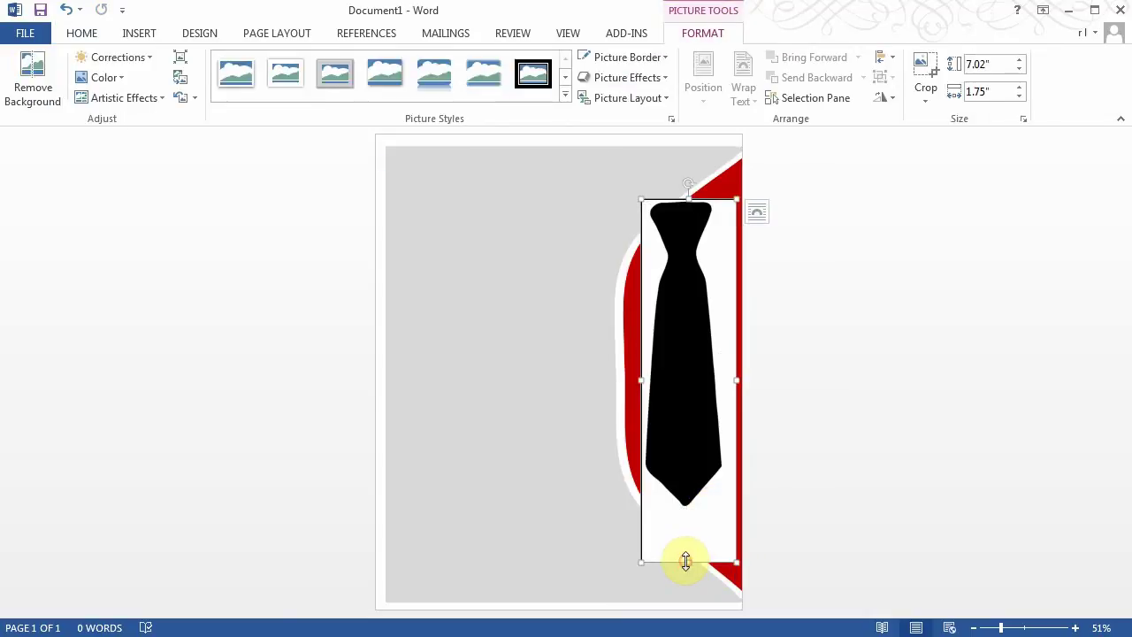
{"action": "left_click_drag", "start_coordinate": [688, 559], "coordinate": [691, 525]}
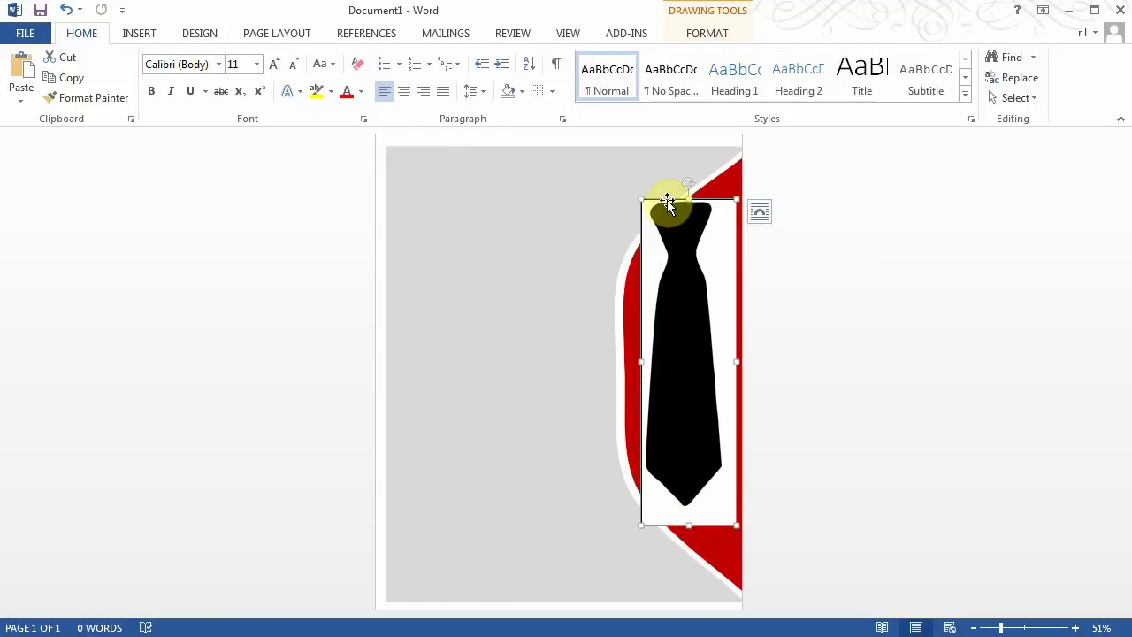
{"action": "mouse_move", "coordinate": [664, 200]}
{"action": "left_mouse_down"}
{"action": "mouse_move", "coordinate": [667, 223]}
{"action": "mouse_move", "coordinate": [656, 220]}
{"action": "left_mouse_up"}
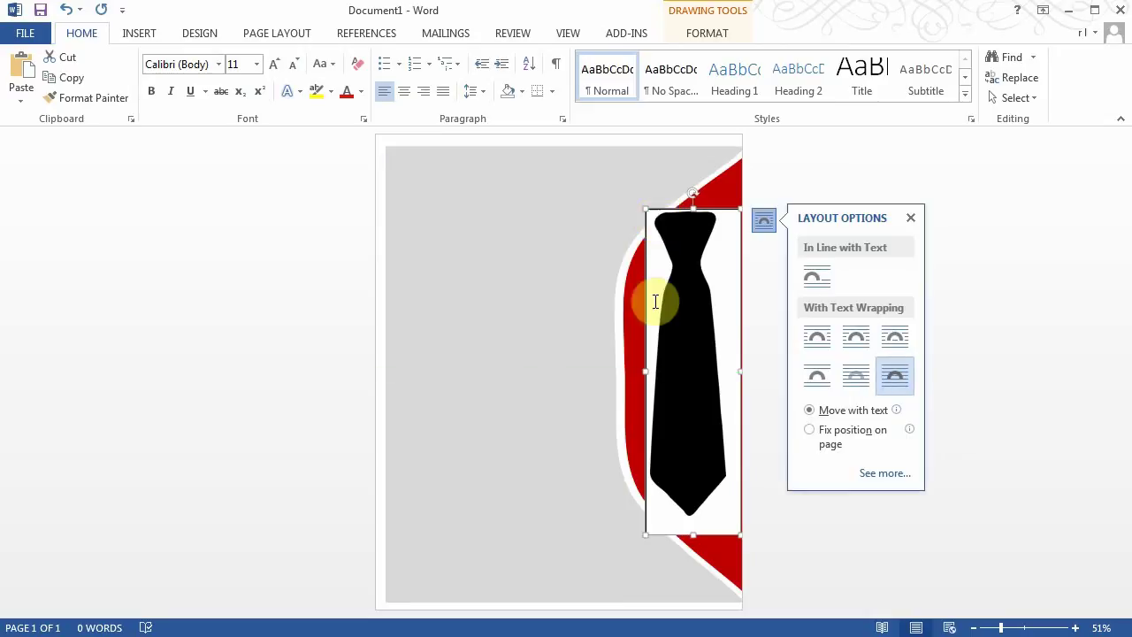
- Shrink the tie picture slightly more and trim its text box to about 6.92" high and 1.96" wide
{"action": "left_click", "coordinate": [687, 388]}
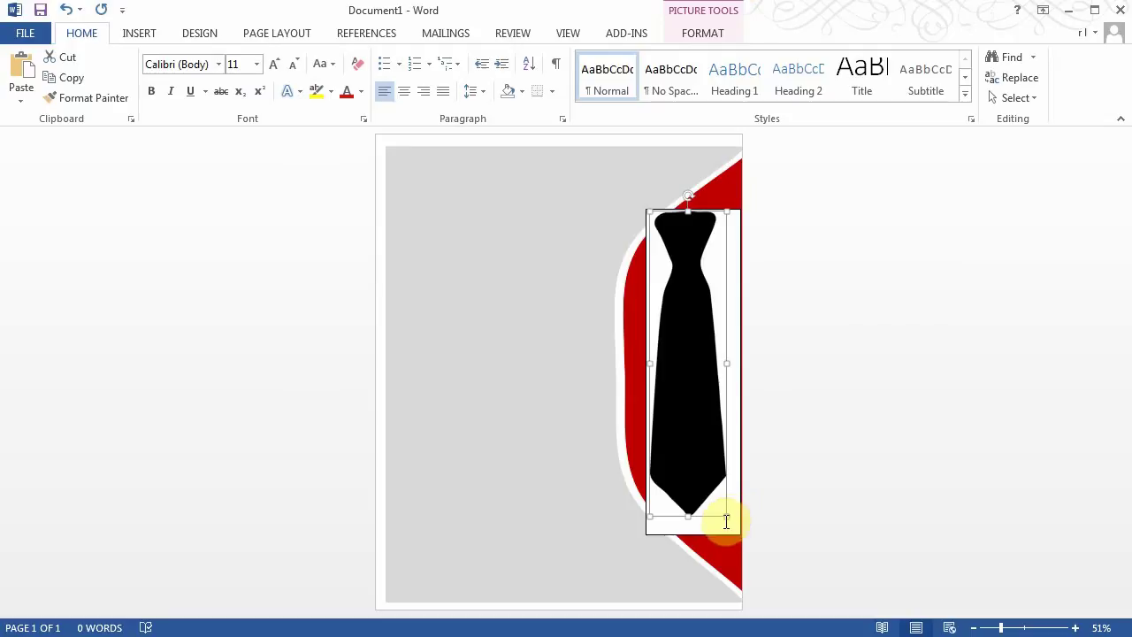
{"action": "left_click_drag", "start_coordinate": [725, 517], "coordinate": [715, 501]}
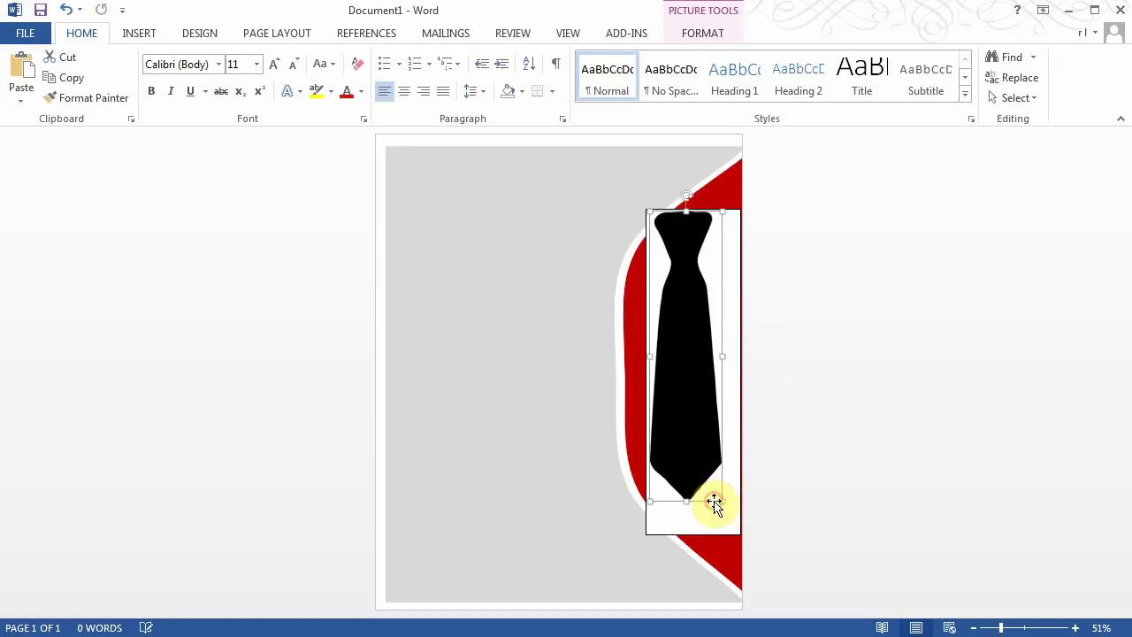
{"action": "left_click", "coordinate": [731, 527]}
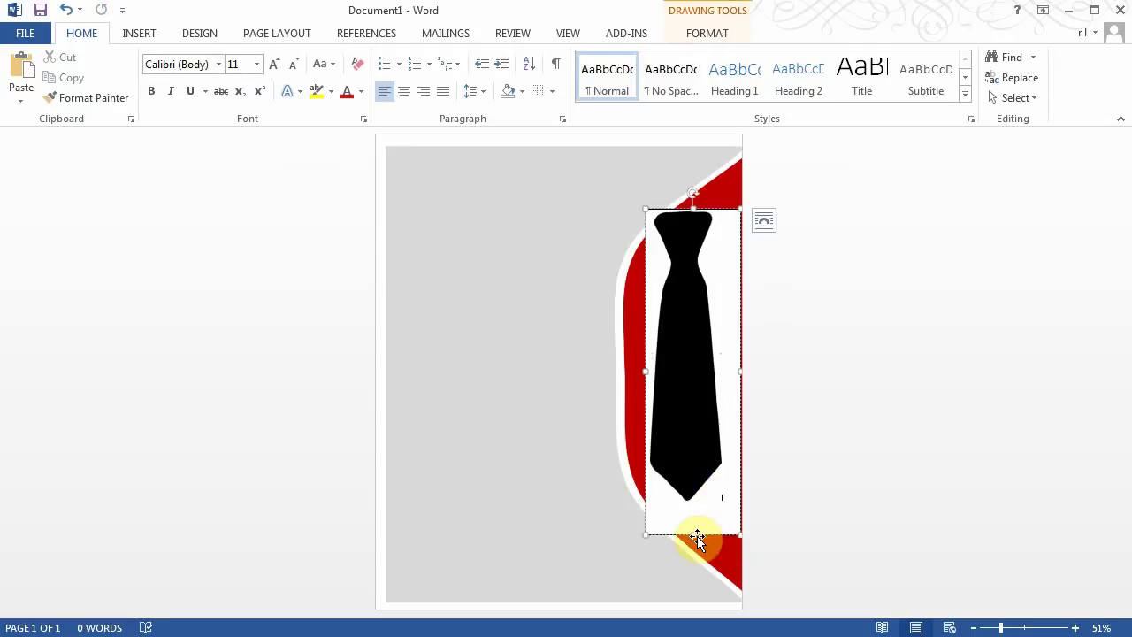
{"action": "left_click_drag", "start_coordinate": [695, 535], "coordinate": [693, 508]}
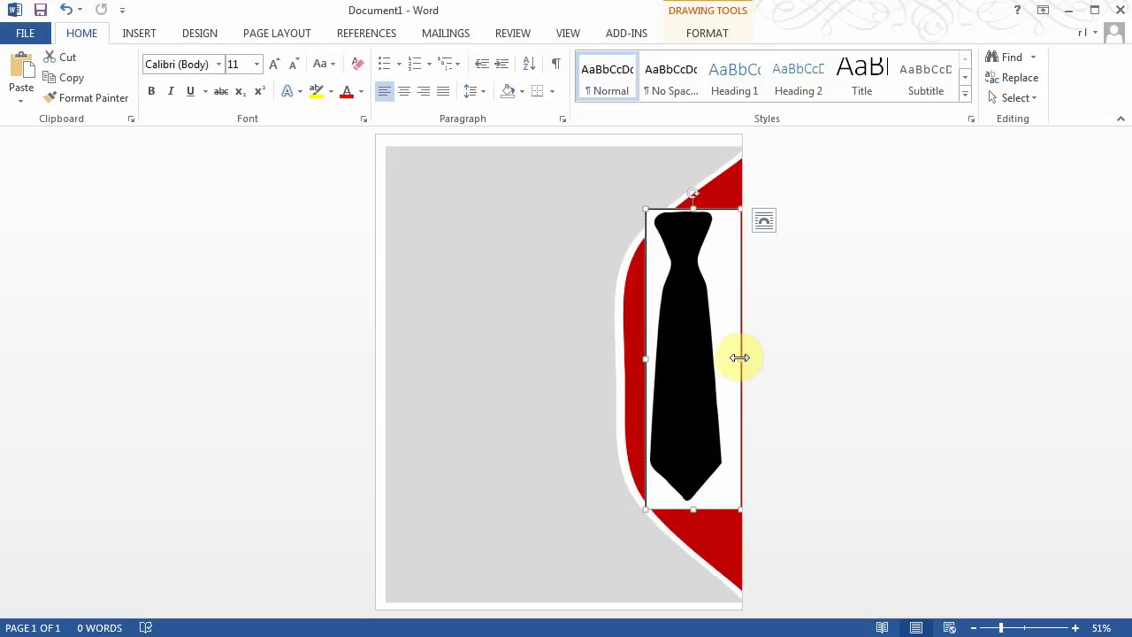
{"action": "left_click_drag", "start_coordinate": [739, 357], "coordinate": [731, 357]}
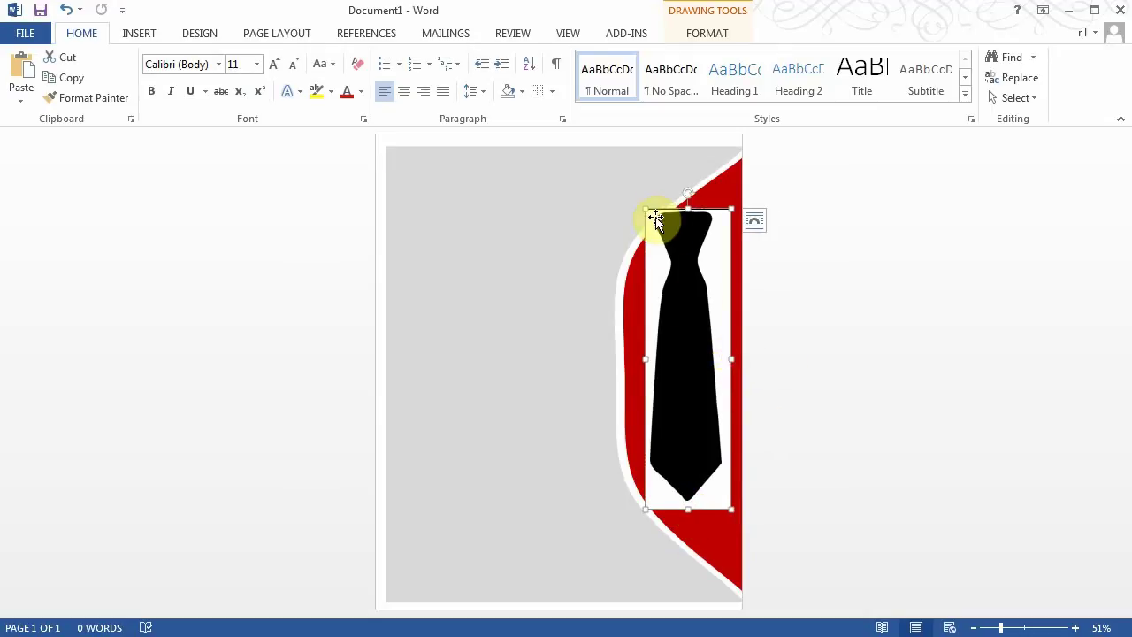
- Move the tie's text box down in small increments to center it vertically in the red area, keeping it in front of text
{"action": "left_click_drag", "start_coordinate": [654, 219], "coordinate": [655, 240]}
{"action": "key", "text": "ctrl"}
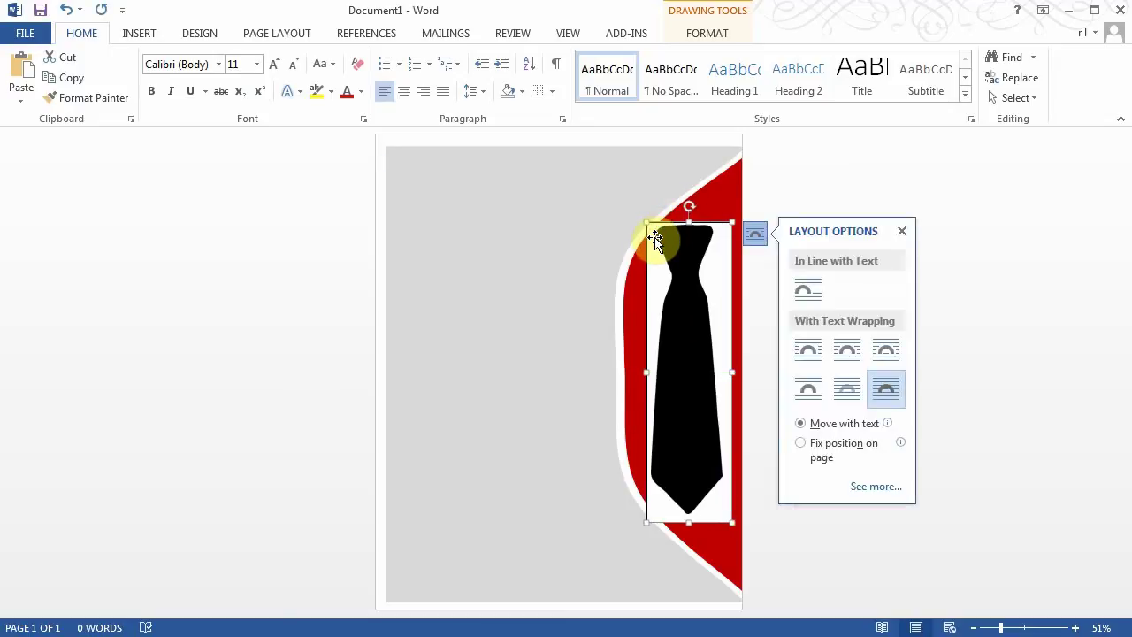
{"action": "key", "text": "Up"}
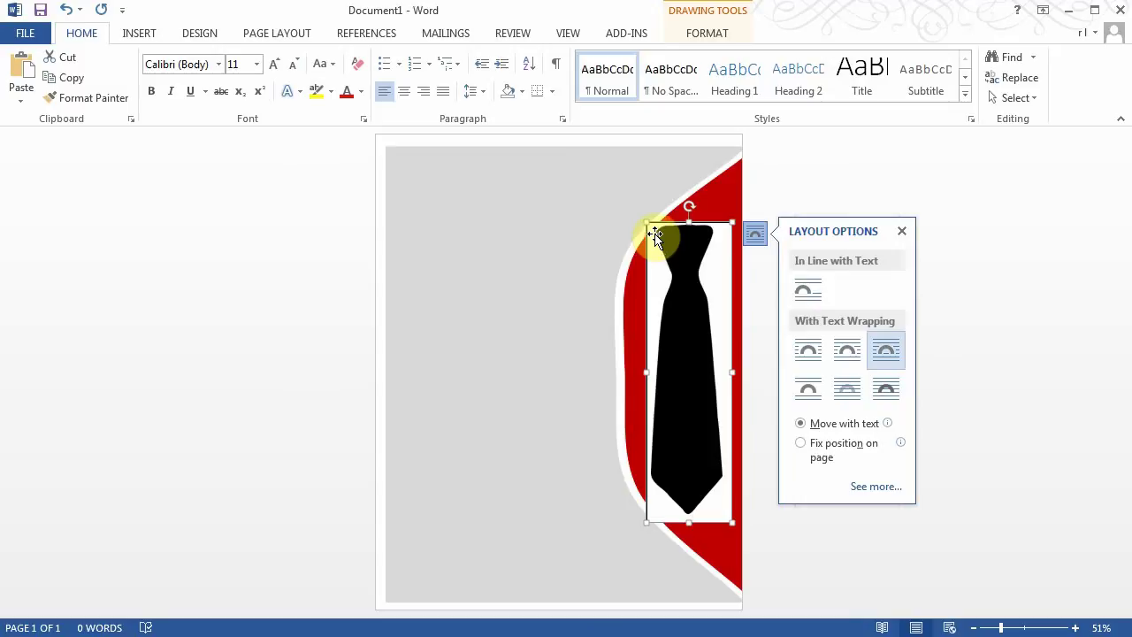
{"action": "key", "text": "Down"}
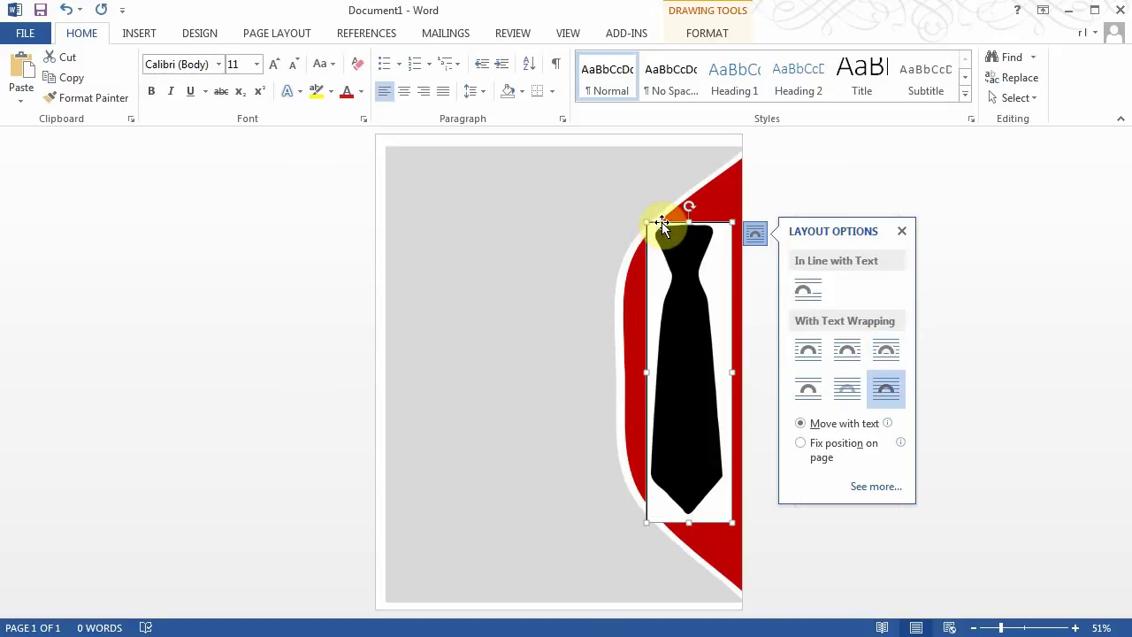
{"action": "key", "text": "Escape"}
{"action": "key", "text": "Down"}
{"action": "key", "text": "Down"}
{"action": "key", "text": "Down"}
{"action": "key", "text": "Down"}
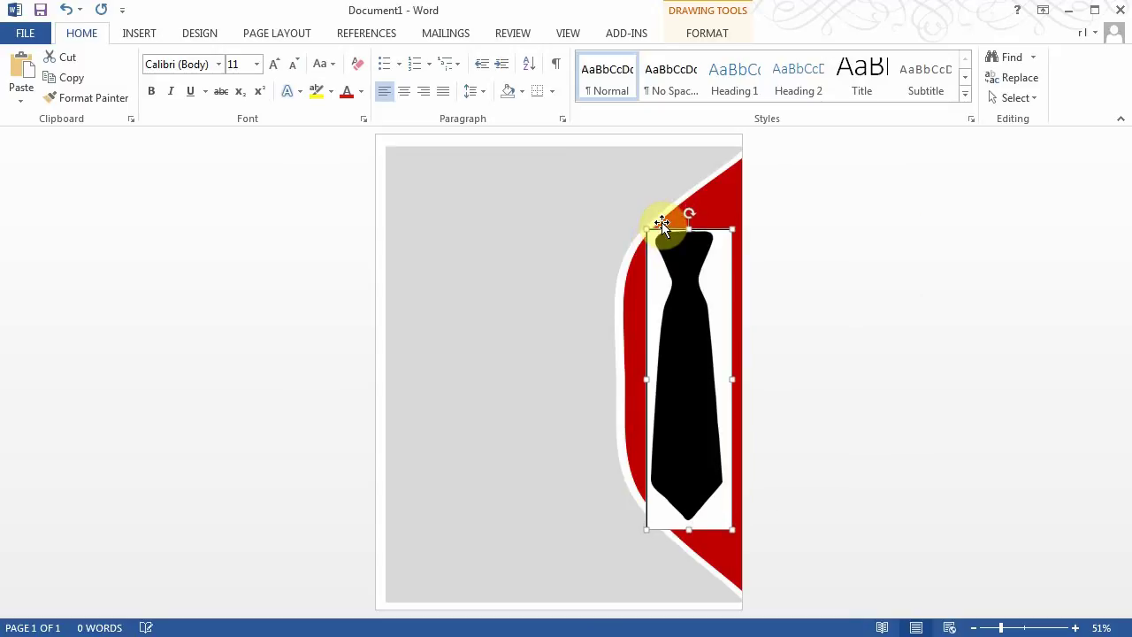
{"action": "key", "text": "Down"}
{"action": "key", "text": "Down"}
{"action": "key", "text": "Down"}
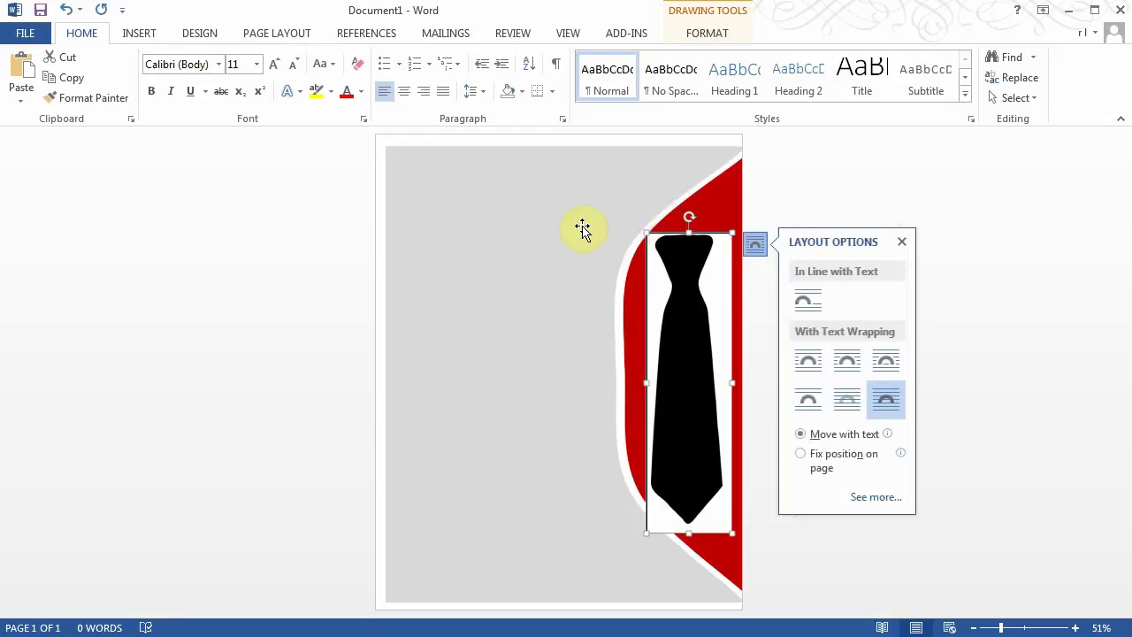
- Remove the fill and the outline from the tie's text box
{"action": "left_click", "coordinate": [698, 34]}
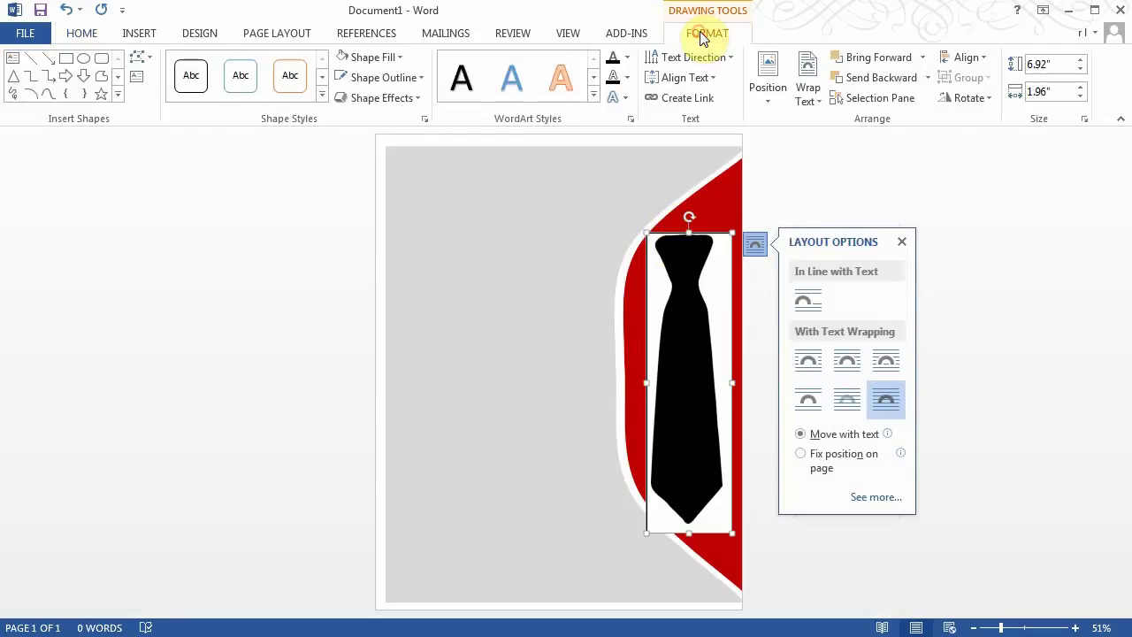
{"action": "left_click", "coordinate": [402, 57]}
{"action": "left_click", "coordinate": [382, 216]}
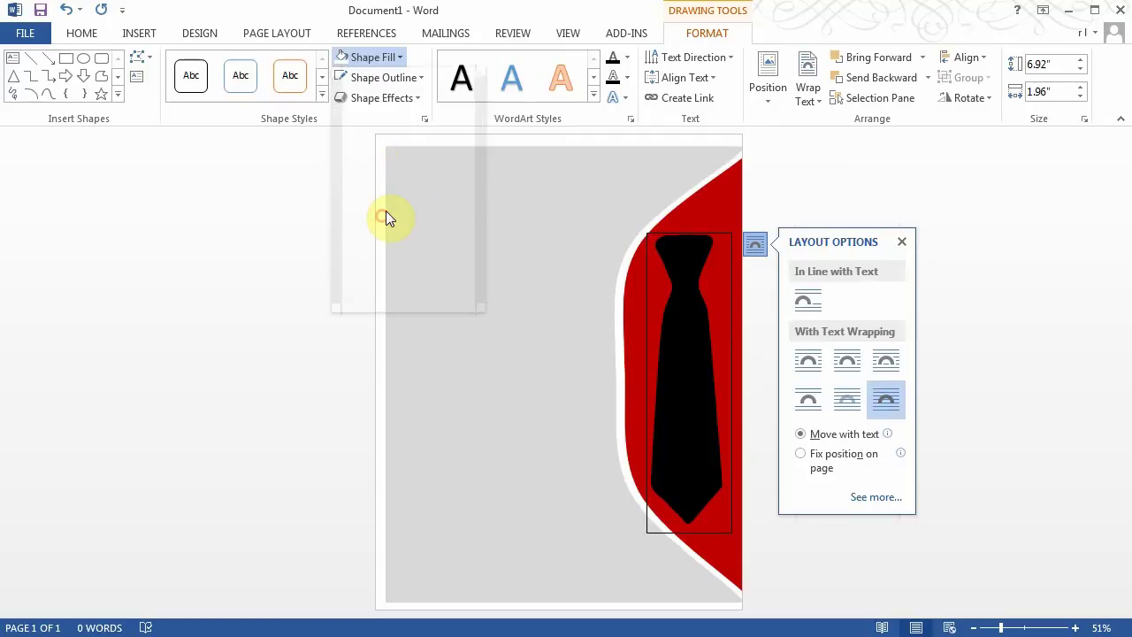
{"action": "left_click", "coordinate": [405, 82]}
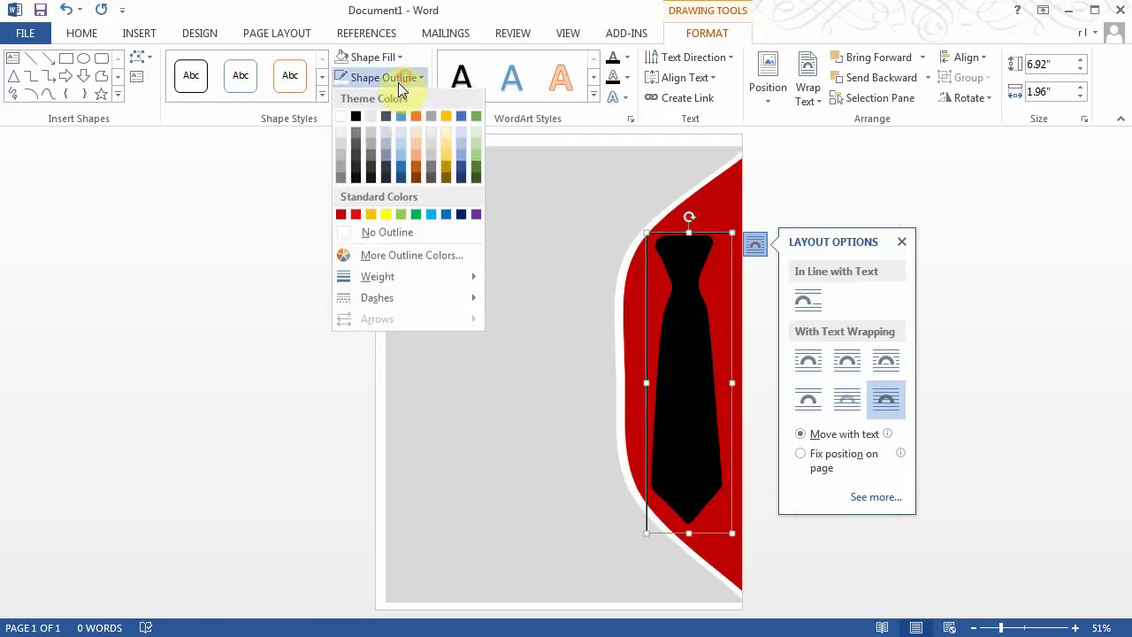
{"action": "left_click", "coordinate": [395, 235]}
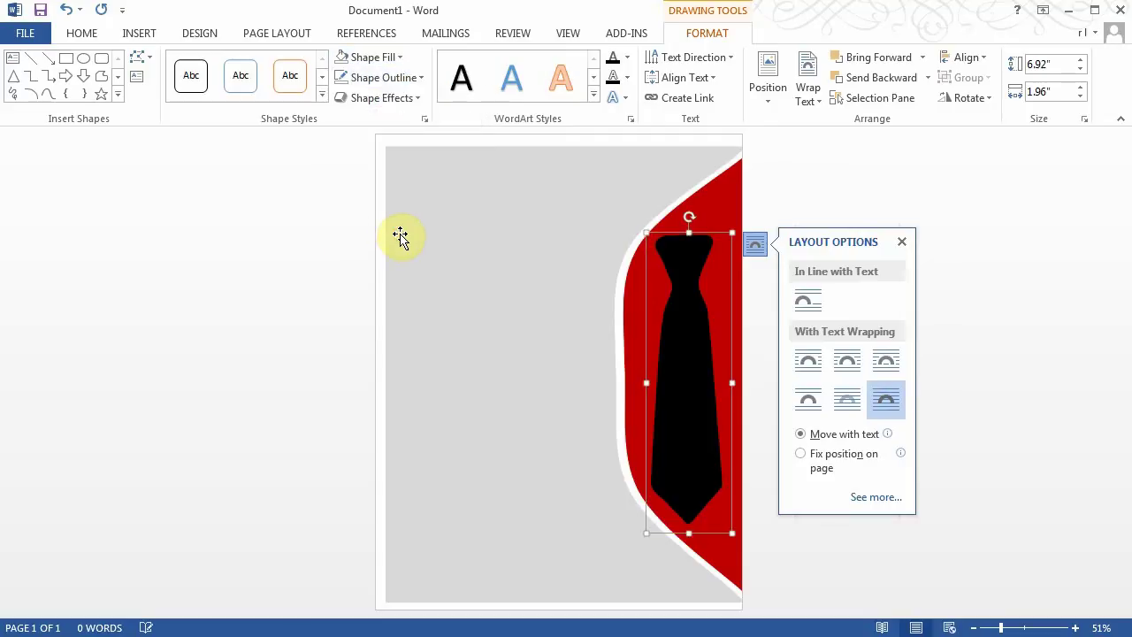
{"action": "left_click", "coordinate": [502, 272]}
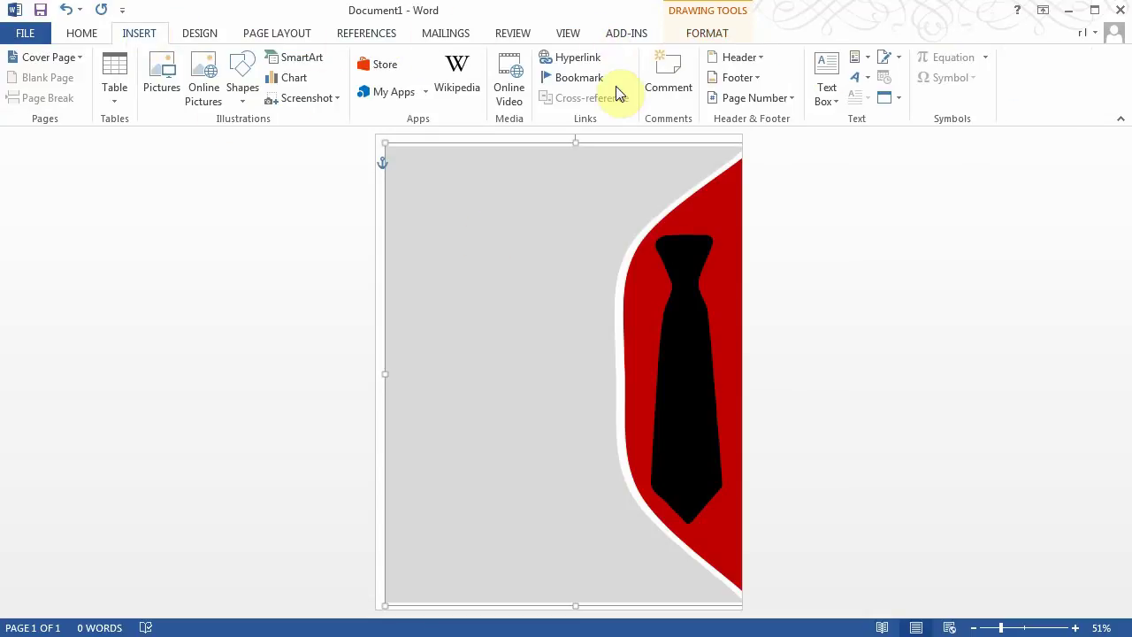
- Draw a second text box about 3.65" high and 1.08" wide over the lower part of the tie
{"action": "left_click", "coordinate": [831, 97]}
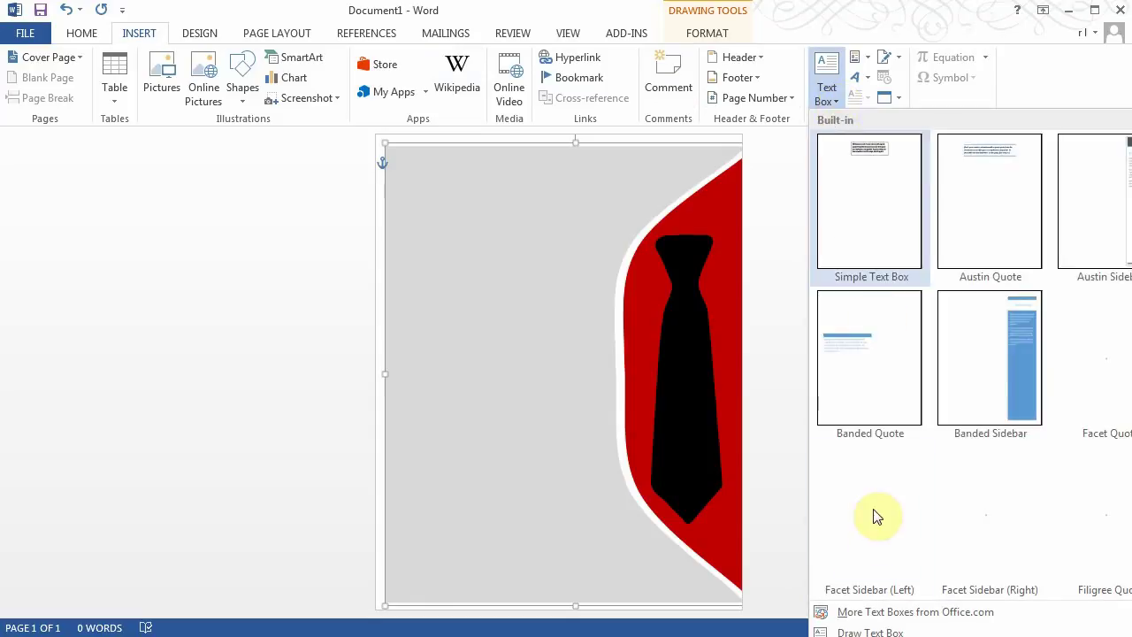
{"action": "left_click", "coordinate": [875, 632]}
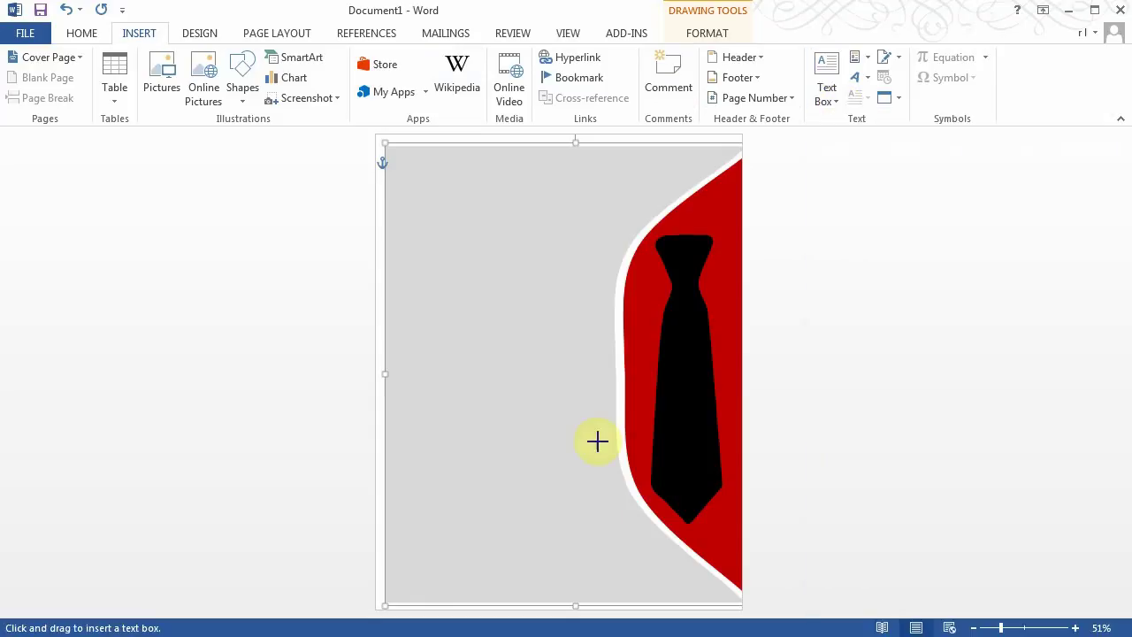
{"action": "left_click", "coordinate": [670, 331]}
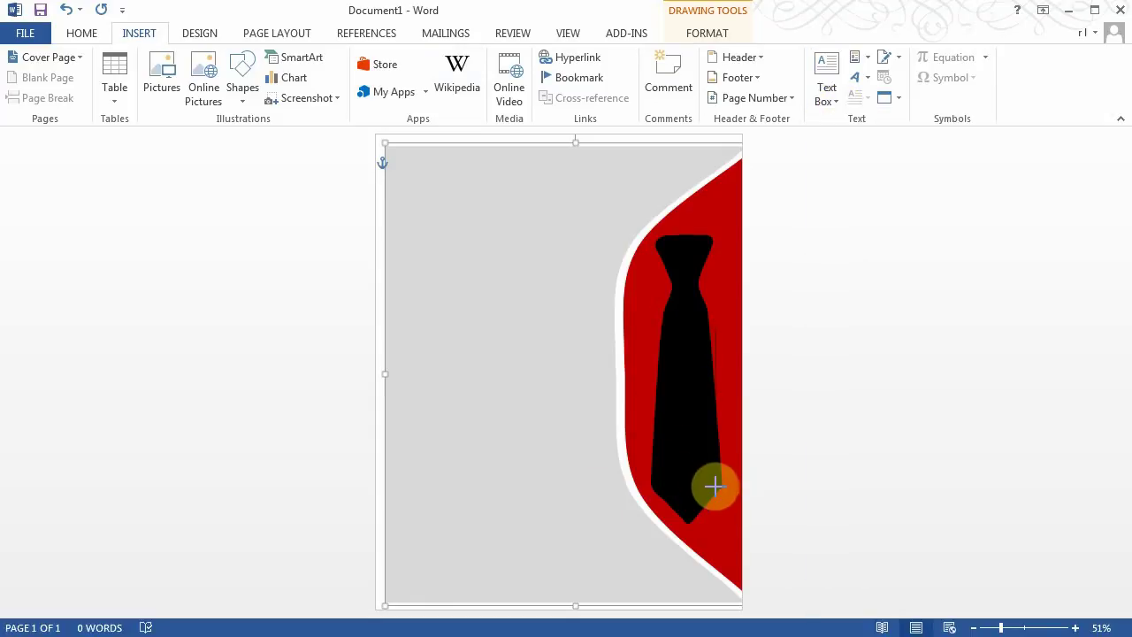
{"action": "left_click_drag", "start_coordinate": [715, 486], "coordinate": [716, 483]}
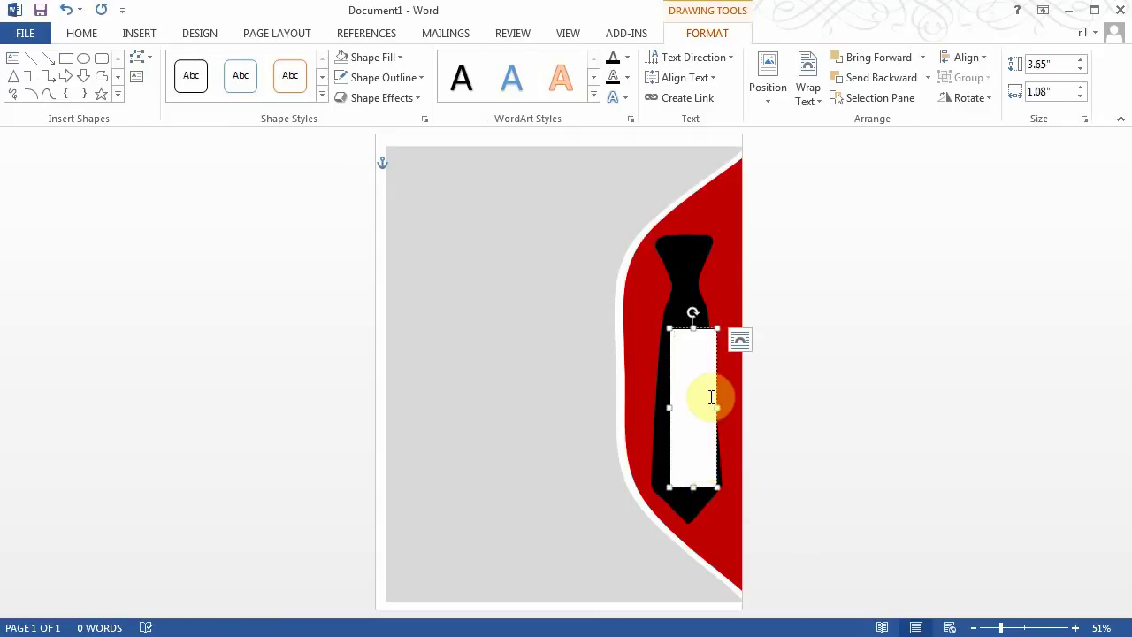
- Enter the letters D, A and D on three separate lines in the text box over the tie
{"action": "type", "text": "0"}
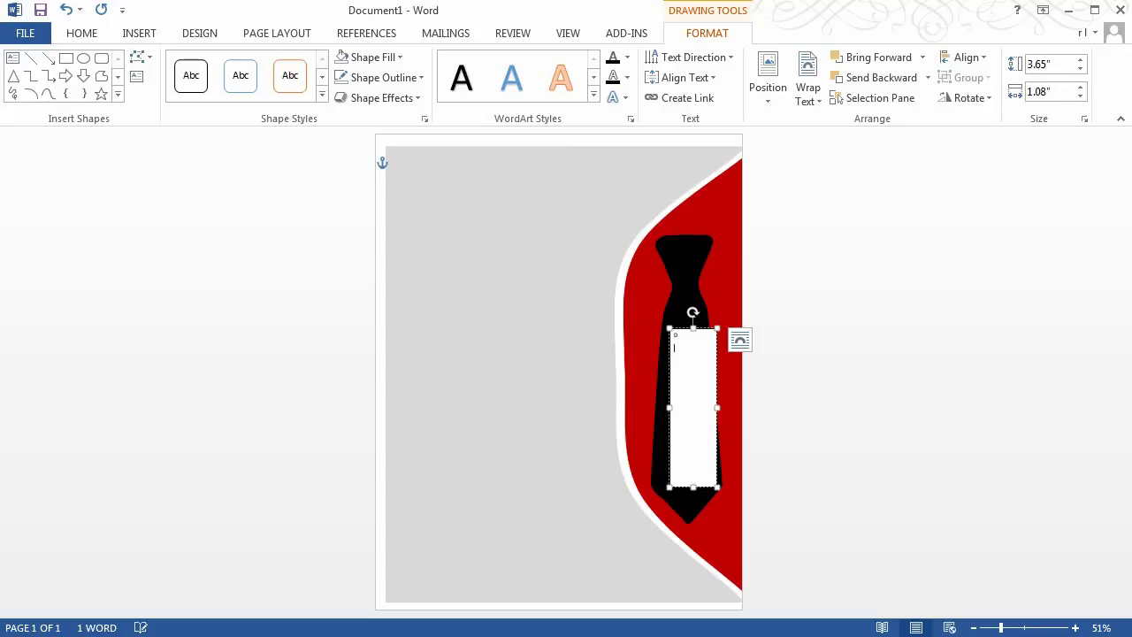
{"action": "left_click", "coordinate": [710, 397]}
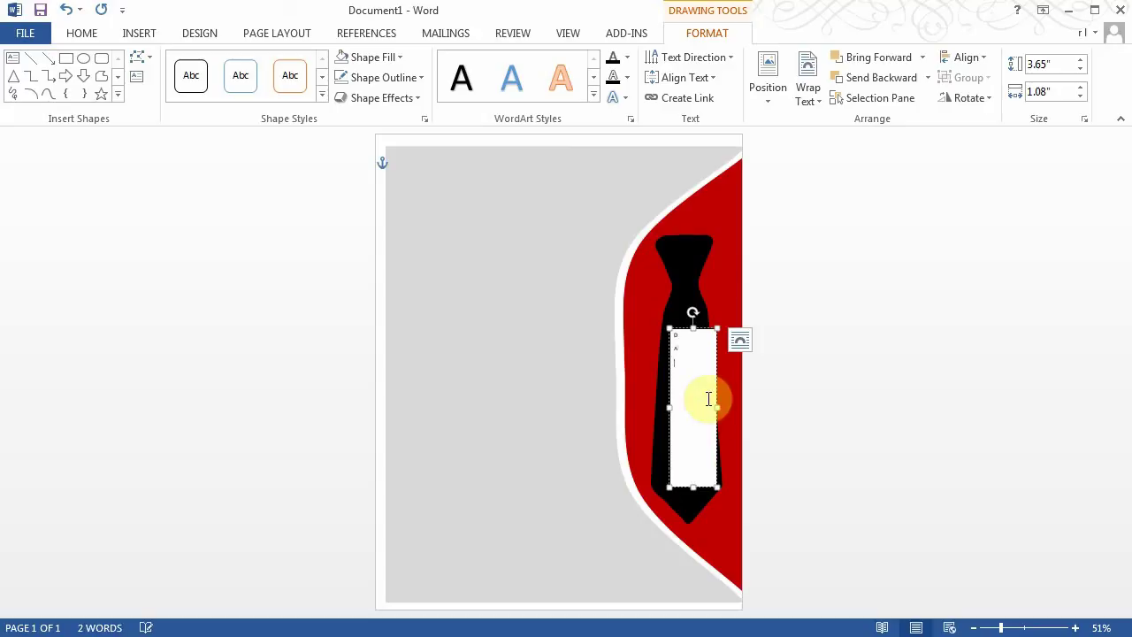
{"action": "type", "text": "D"}
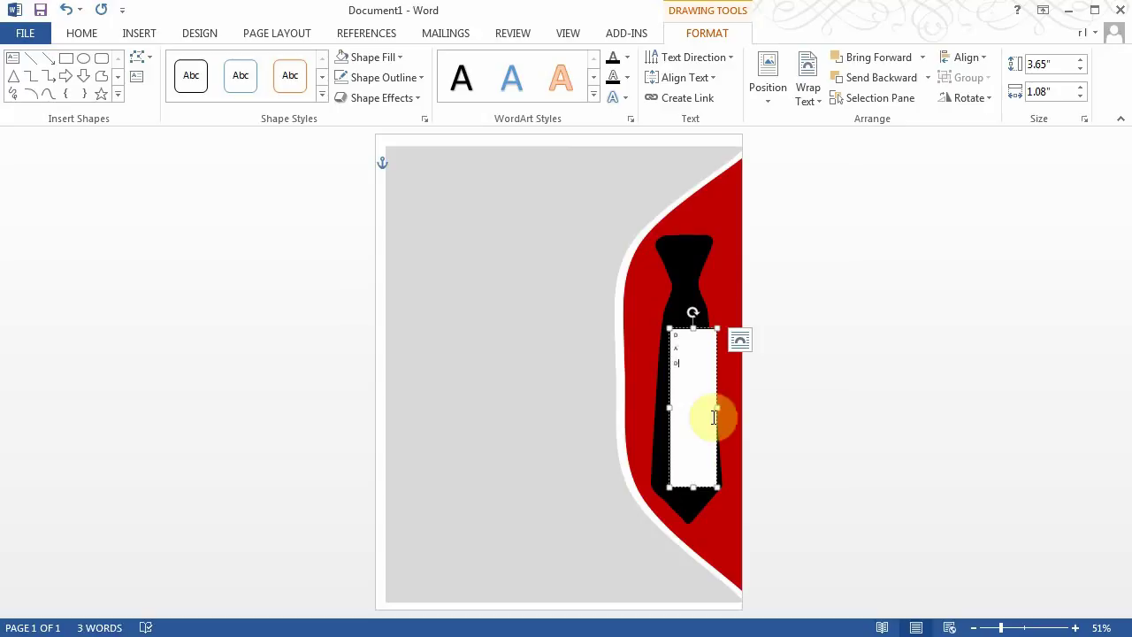
- Change the font of all three DAD letters to Desyrel
{"action": "left_click_drag", "start_coordinate": [682, 365], "coordinate": [663, 316]}
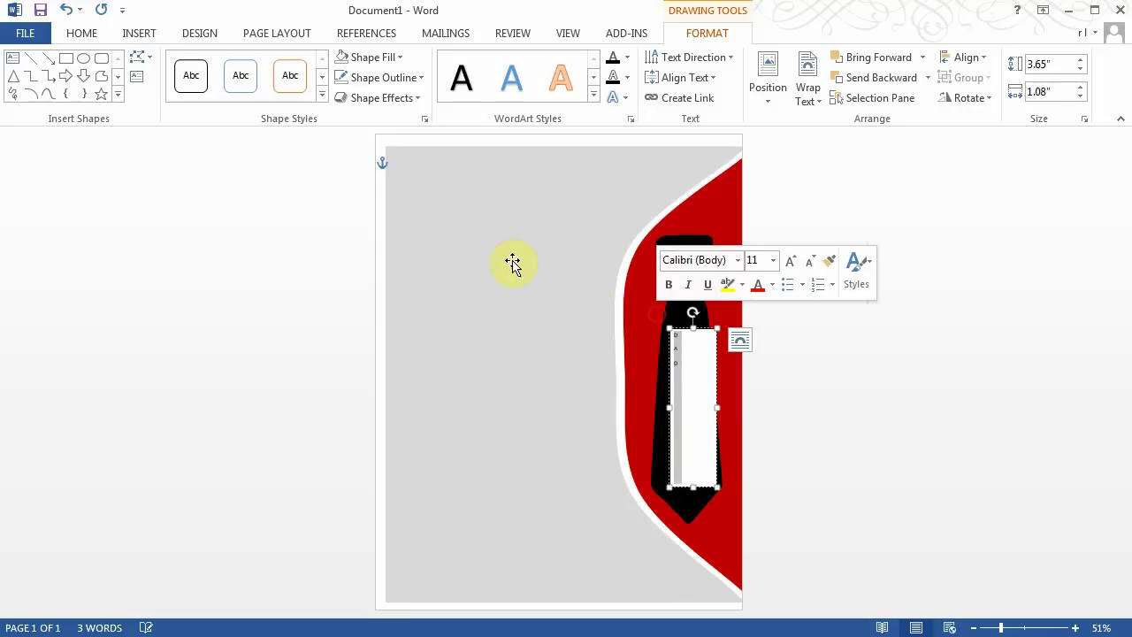
{"action": "left_click", "coordinate": [95, 35]}
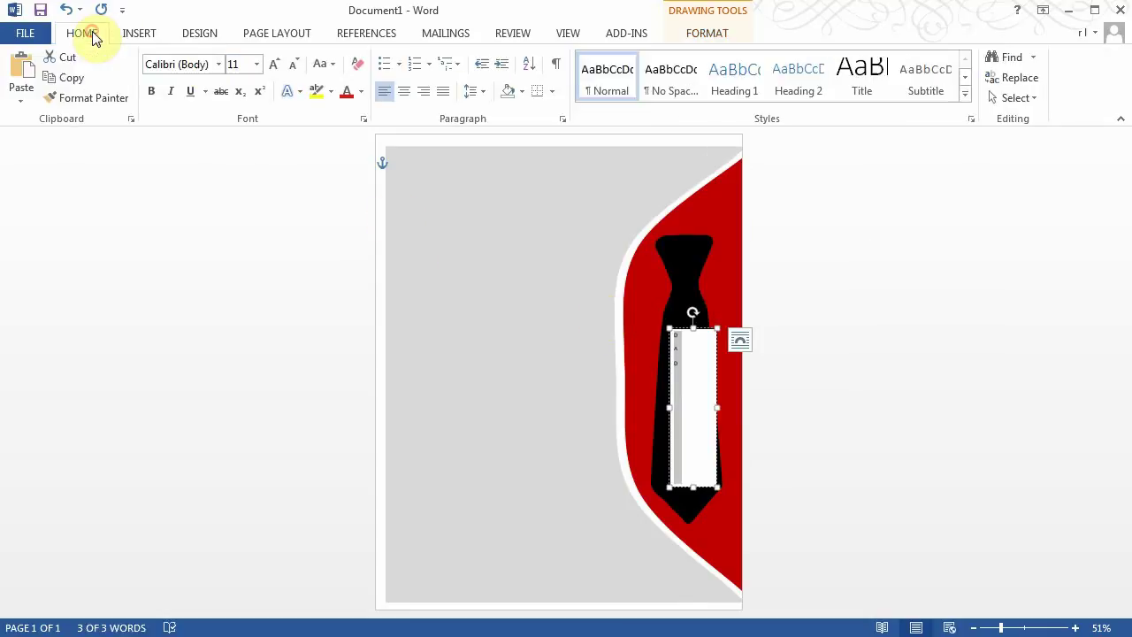
{"action": "left_click", "coordinate": [219, 66]}
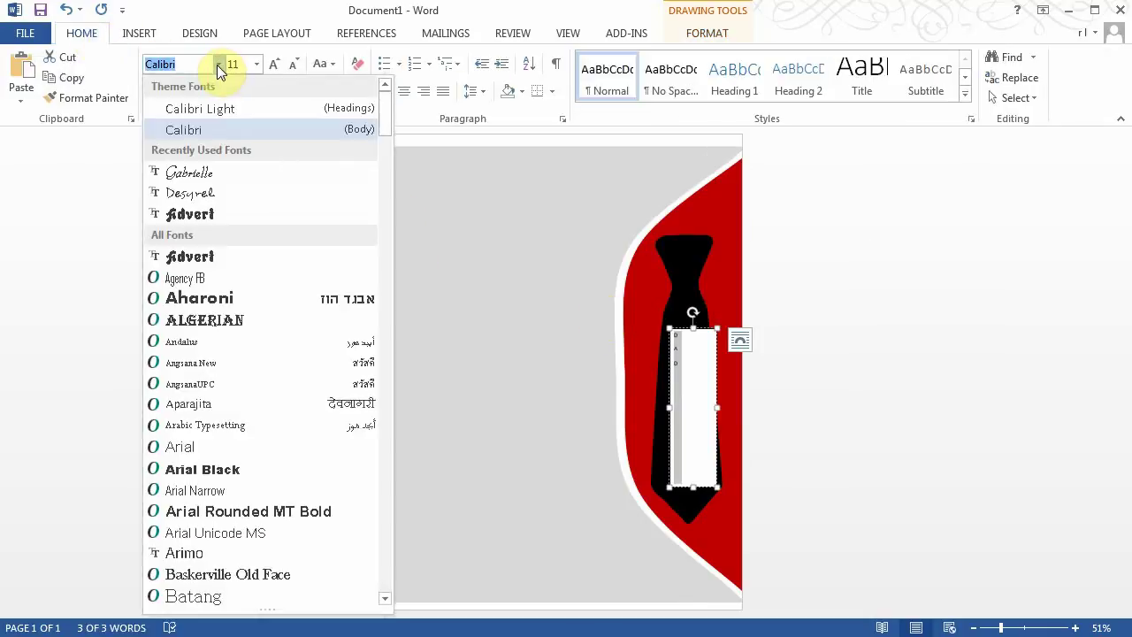
{"action": "left_click", "coordinate": [213, 191]}
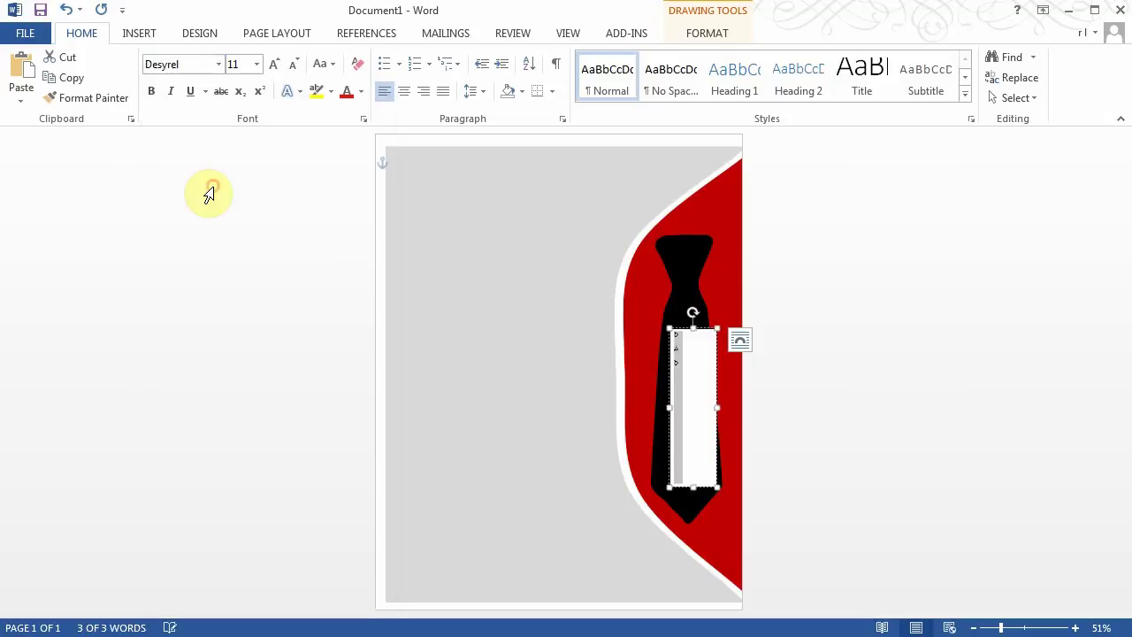
- Enlarge the DAD letters to 56 pt and shift their text box slightly left over the tie
{"action": "left_click", "coordinate": [258, 67]}
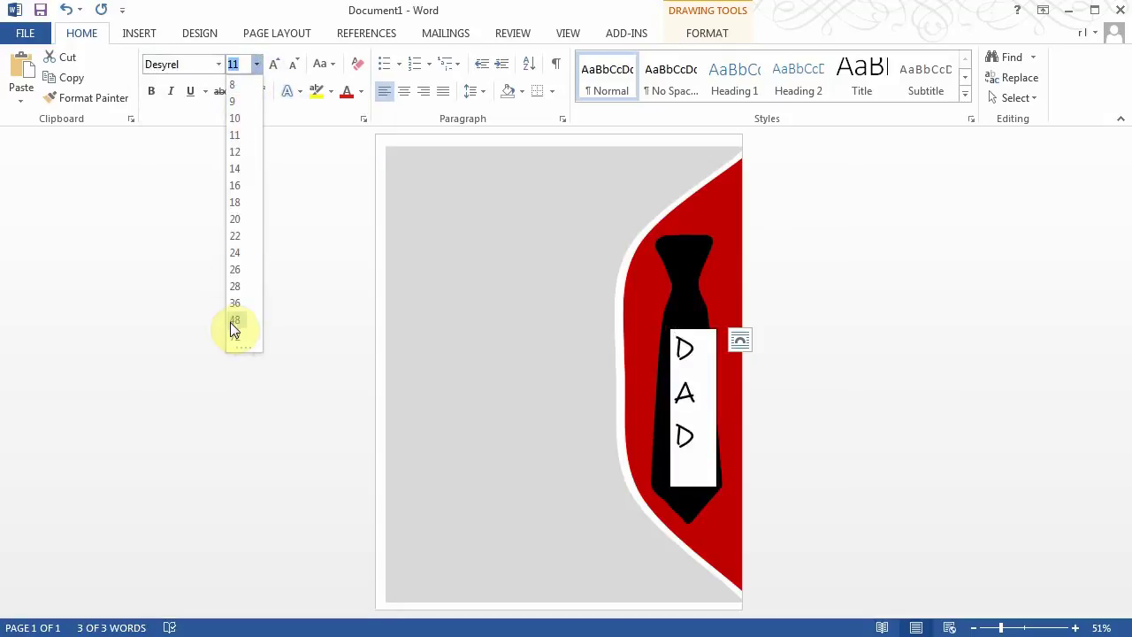
{"action": "left_click", "coordinate": [230, 322]}
{"action": "left_click", "coordinate": [237, 64]}
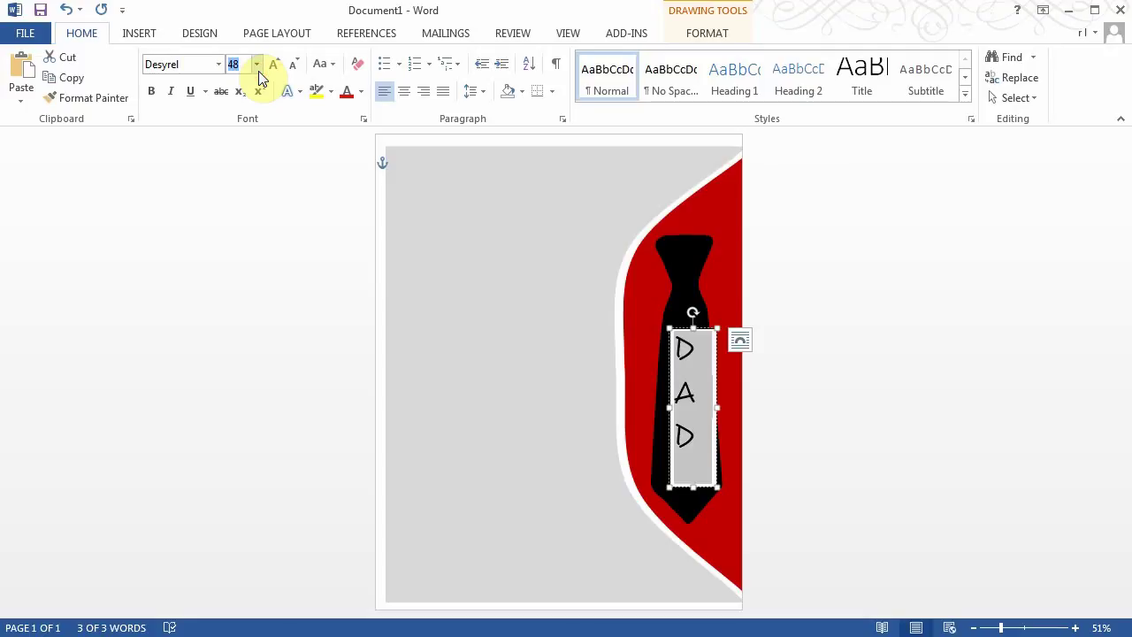
{"action": "type", "text": "56"}
{"action": "left_click", "coordinate": [258, 71]}
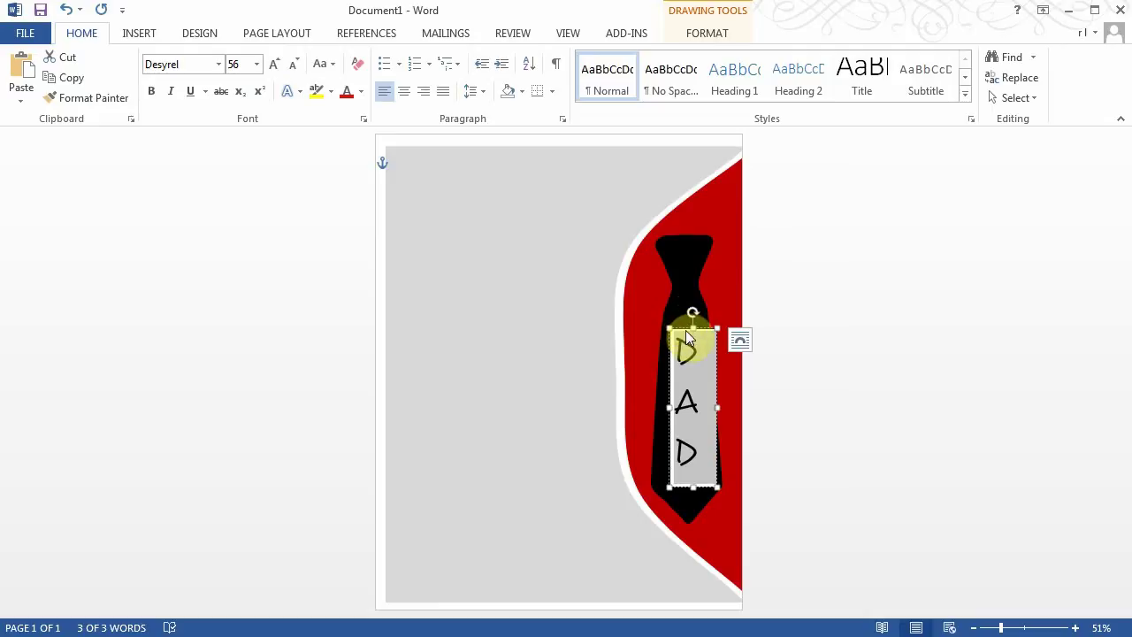
{"action": "left_click_drag", "start_coordinate": [683, 328], "coordinate": [677, 327]}
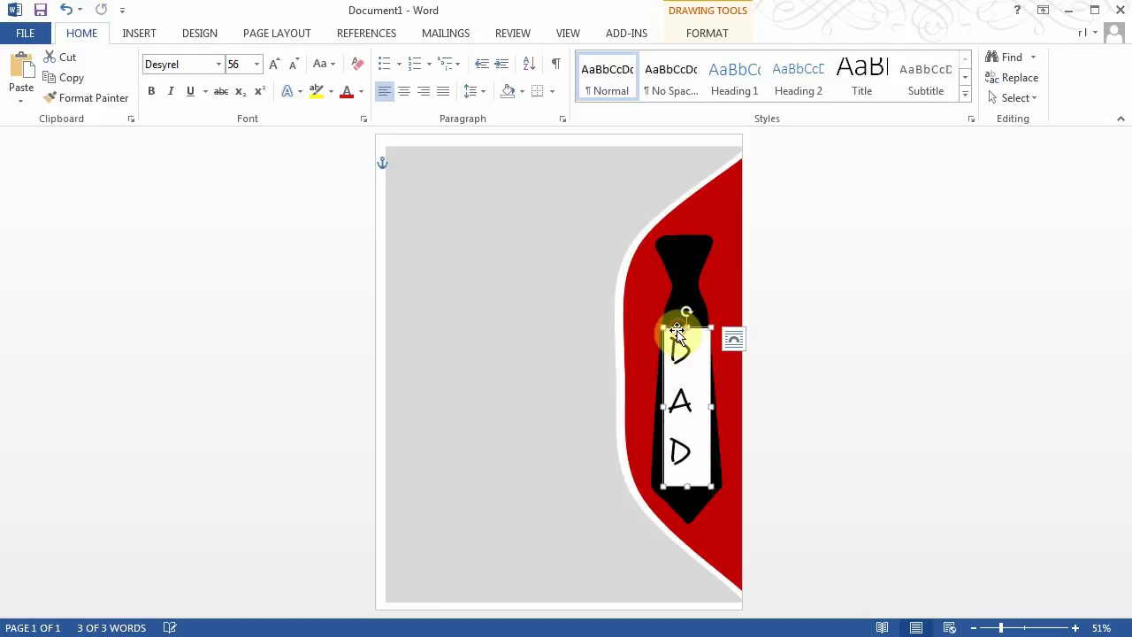
- Make the DAD letters bold and set their font size to 64
{"action": "left_click_drag", "start_coordinate": [686, 452], "coordinate": [677, 346]}
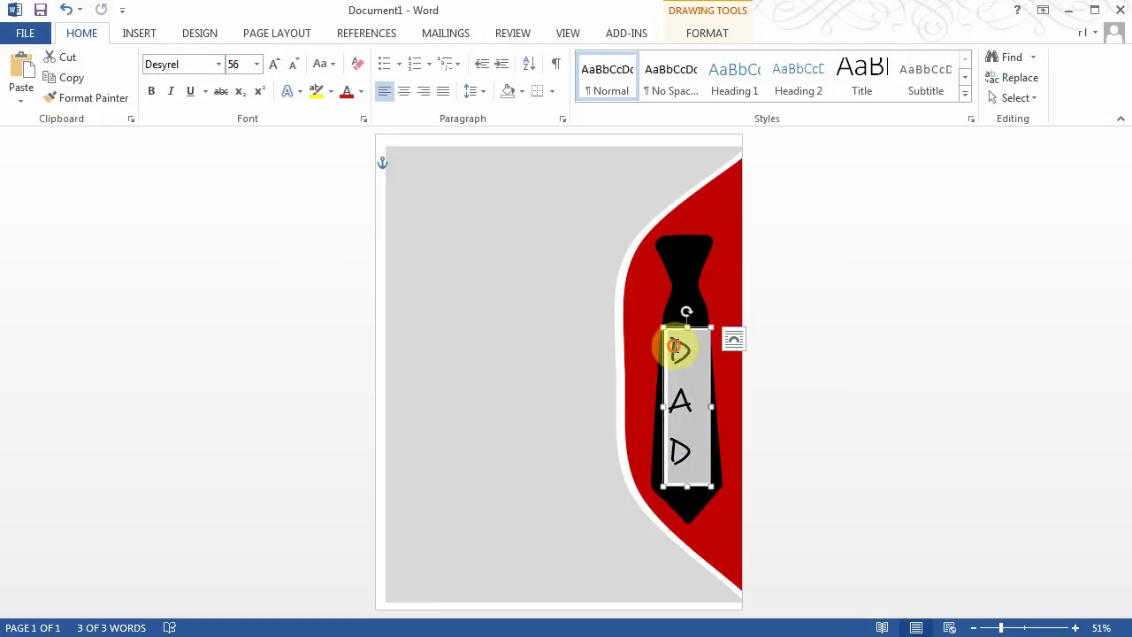
{"action": "left_click", "coordinate": [149, 90]}
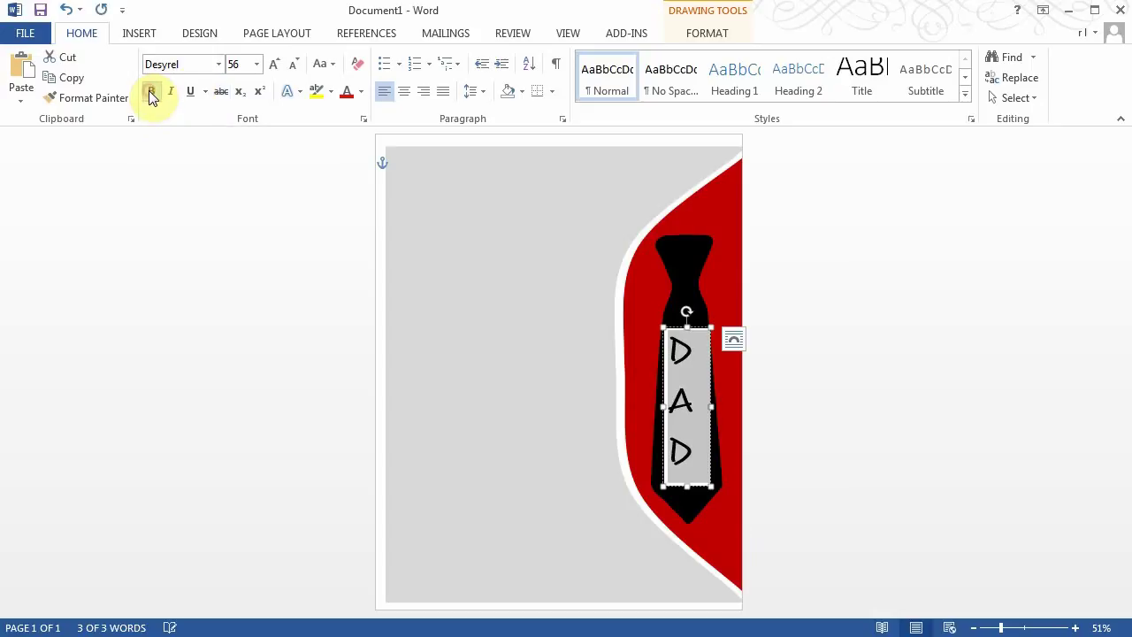
{"action": "left_click", "coordinate": [256, 65]}
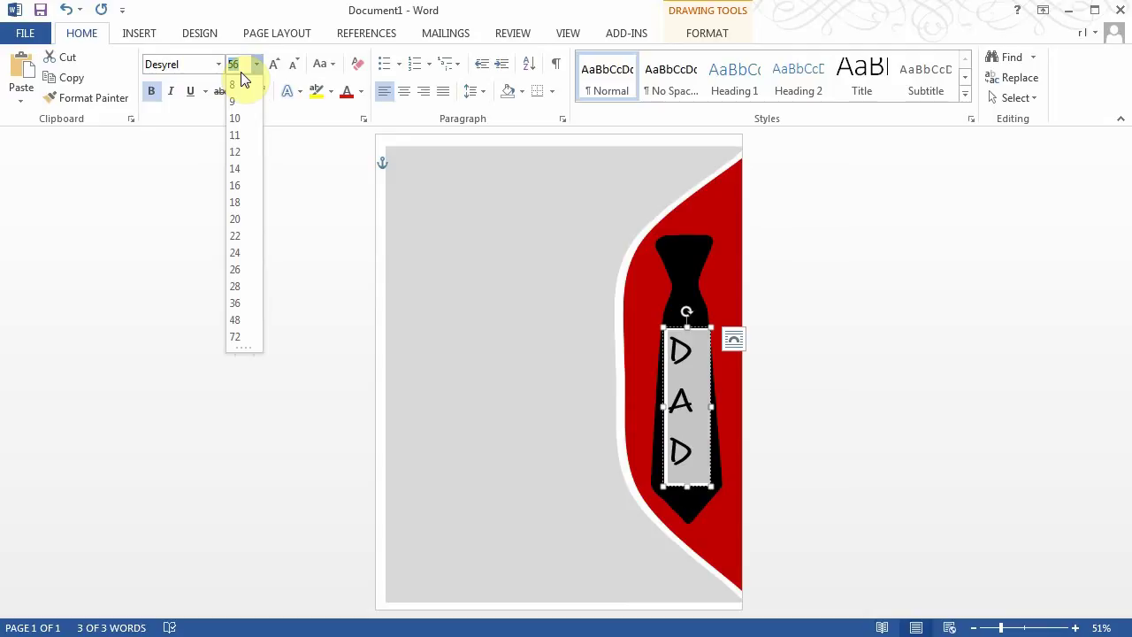
{"action": "type", "text": "6"}
{"action": "key", "text": "Return"}
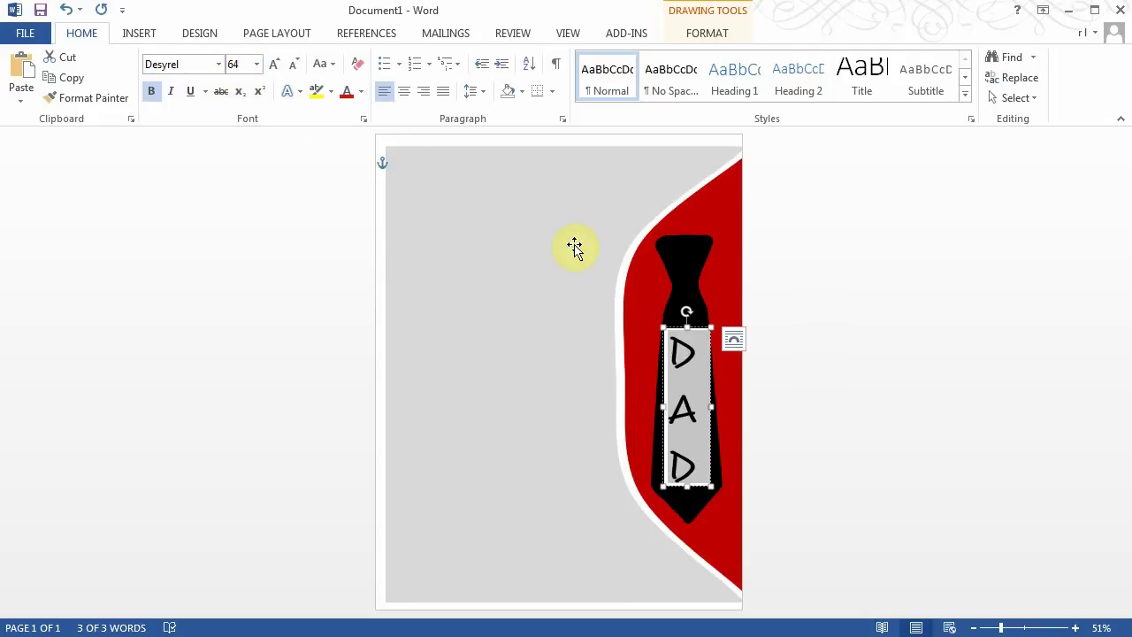
- Remove the fill and the outline from the DAD text box
{"action": "left_click", "coordinate": [669, 318]}
{"action": "left_click", "coordinate": [676, 330]}
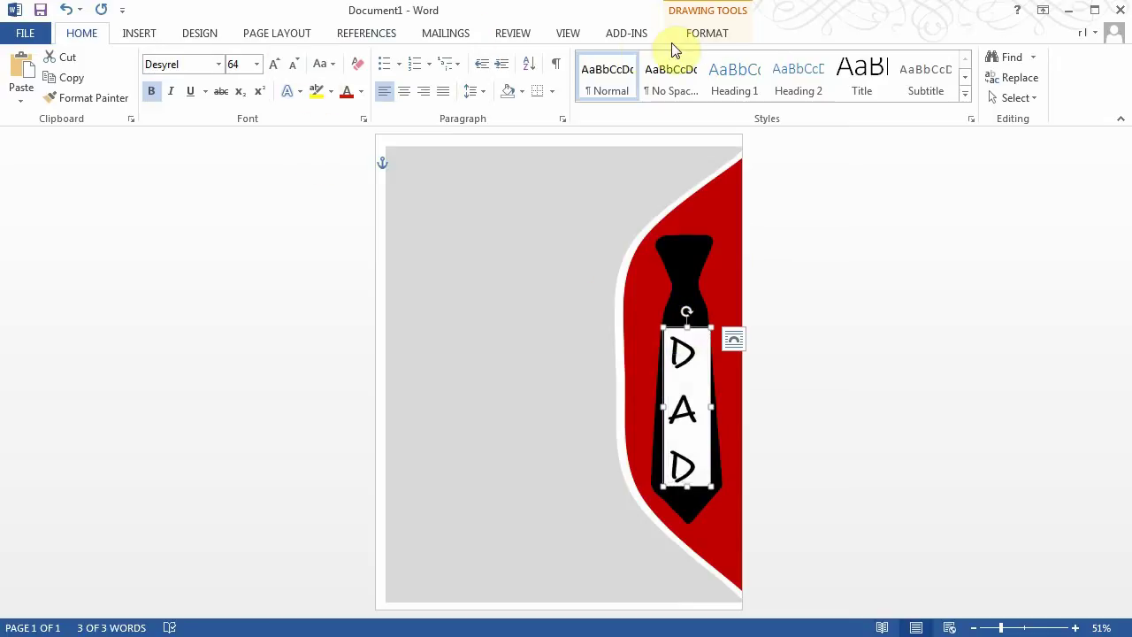
{"action": "left_click", "coordinate": [704, 33]}
{"action": "left_click", "coordinate": [386, 56]}
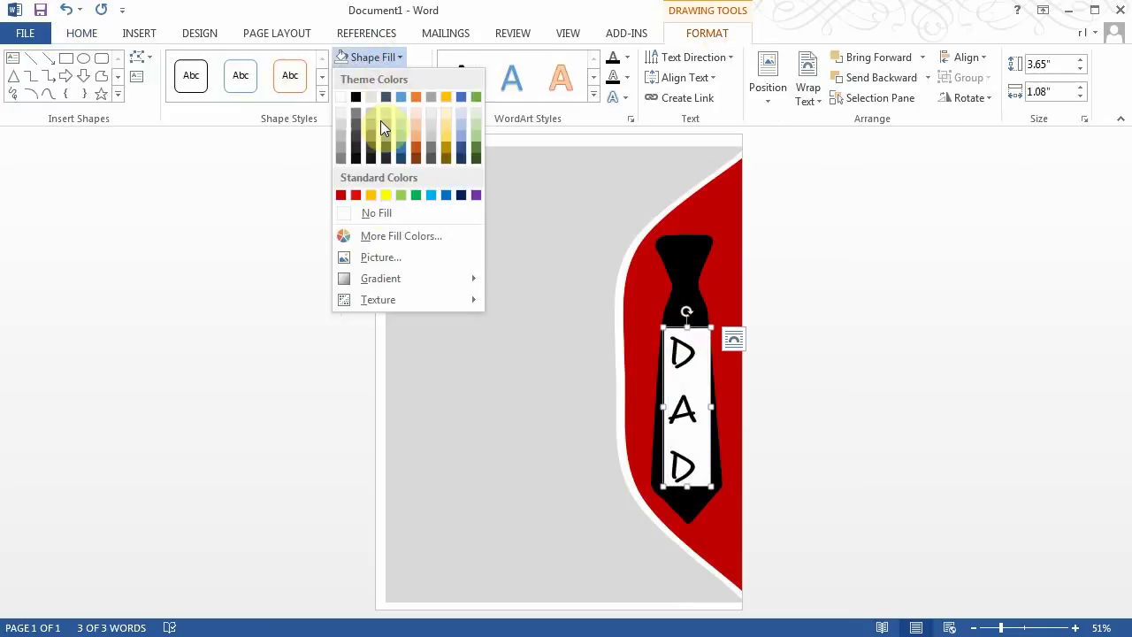
{"action": "left_click", "coordinate": [380, 213]}
{"action": "left_click", "coordinate": [384, 77]}
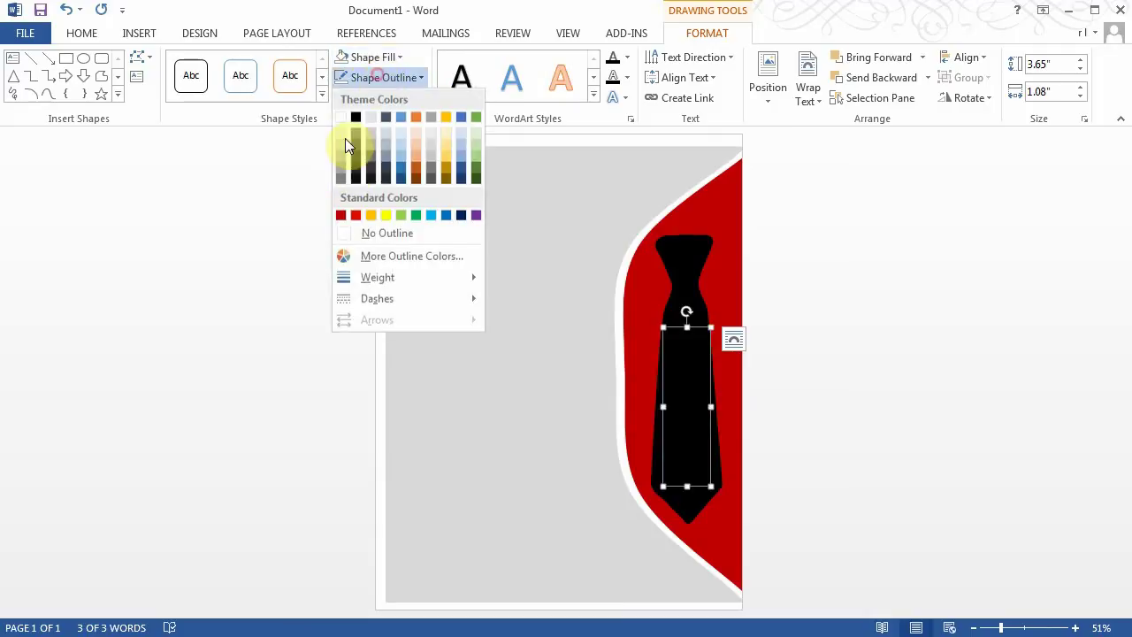
{"action": "left_click", "coordinate": [373, 232]}
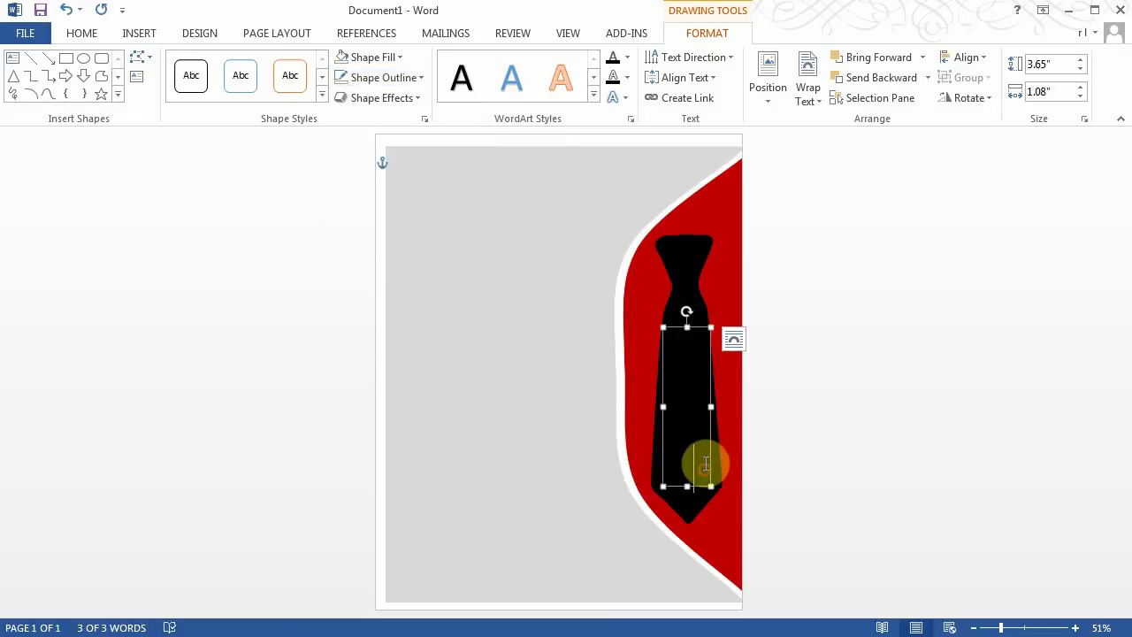
- Change the font color of all three DAD letters to white
{"action": "left_click", "coordinate": [668, 334]}
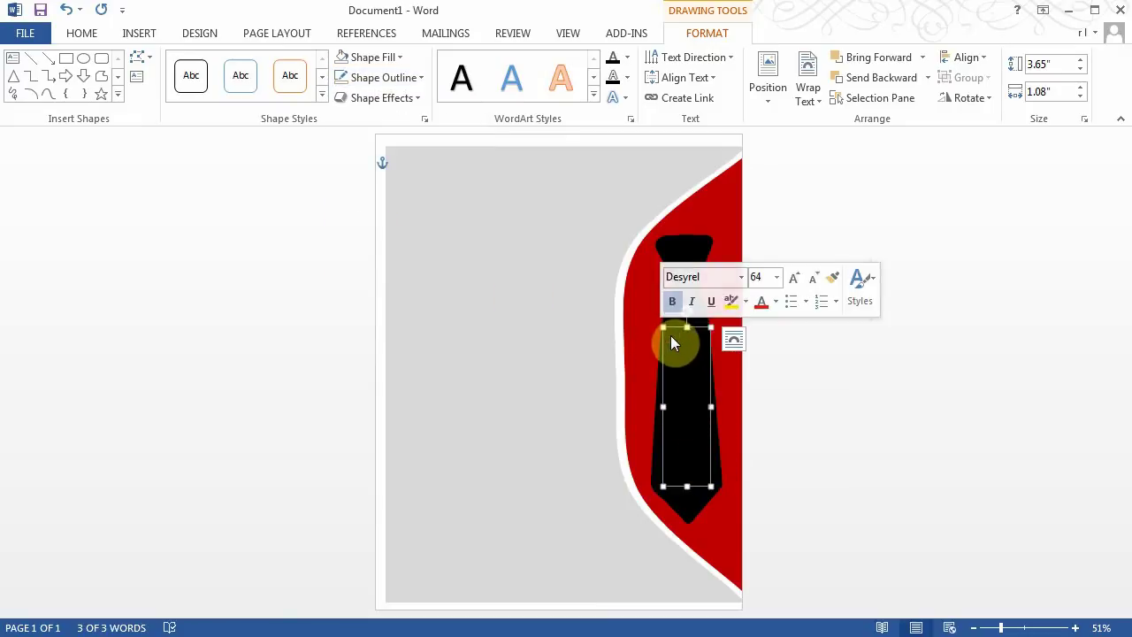
{"action": "left_click", "coordinate": [712, 485]}
{"action": "left_click_drag", "start_coordinate": [713, 485], "coordinate": [630, 403]}
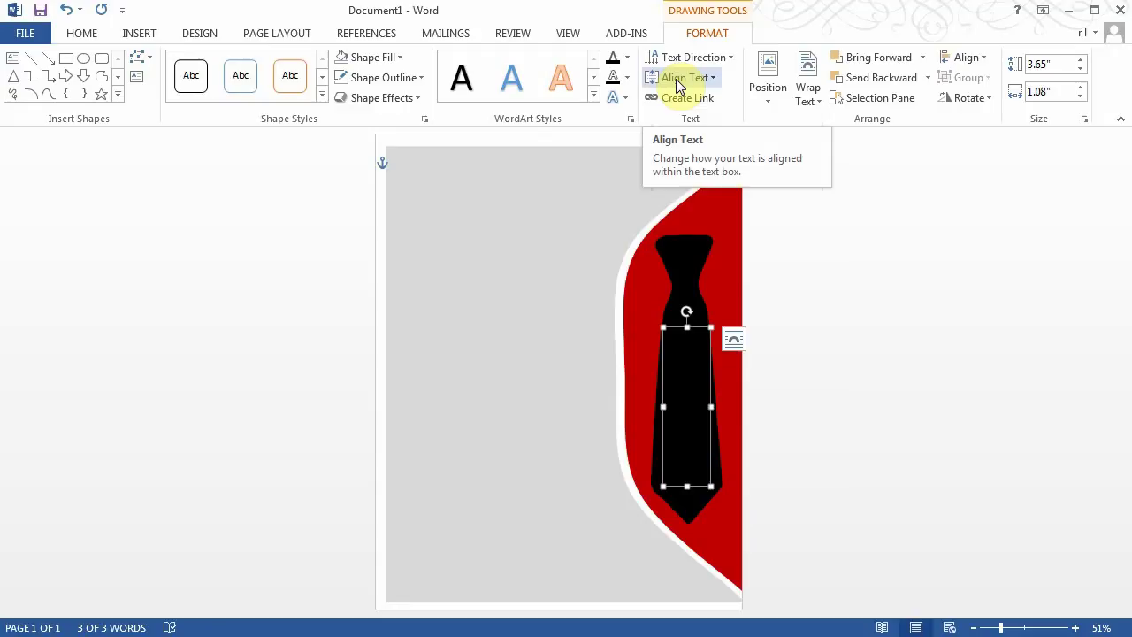
{"action": "left_click", "coordinate": [88, 32]}
{"action": "left_click", "coordinate": [359, 92]}
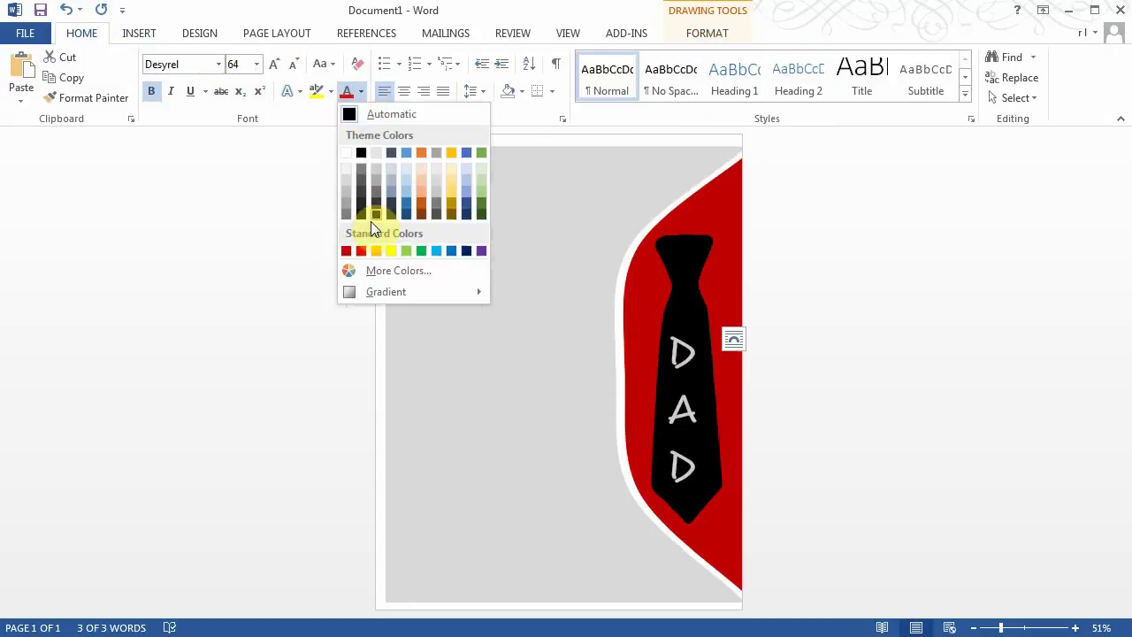
{"action": "left_click", "coordinate": [346, 153]}
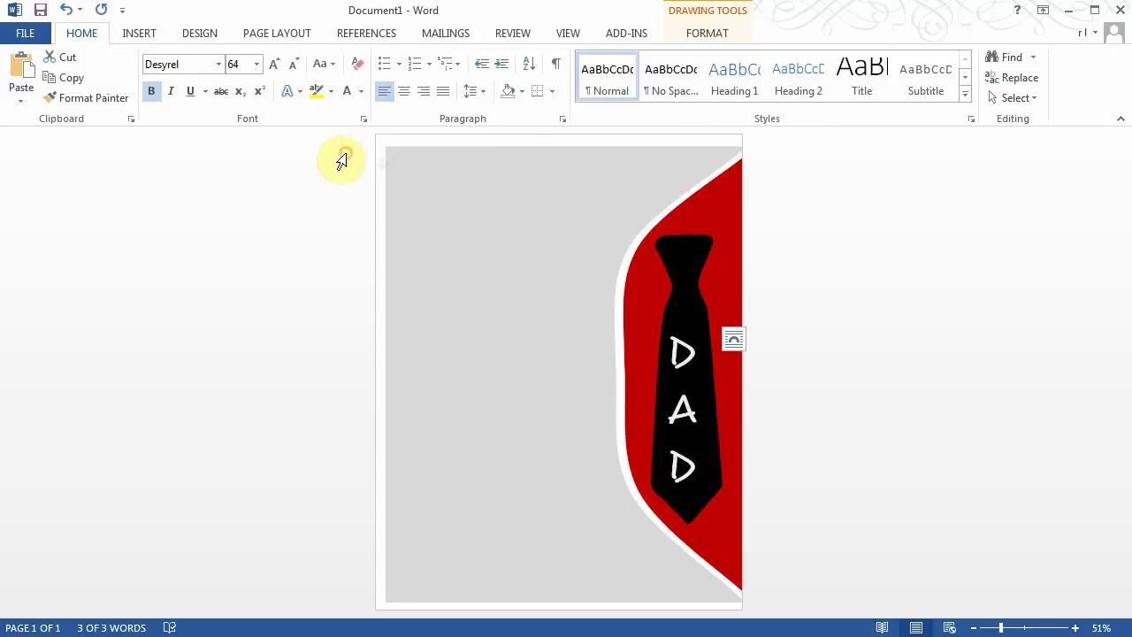
{"action": "left_click", "coordinate": [513, 311]}
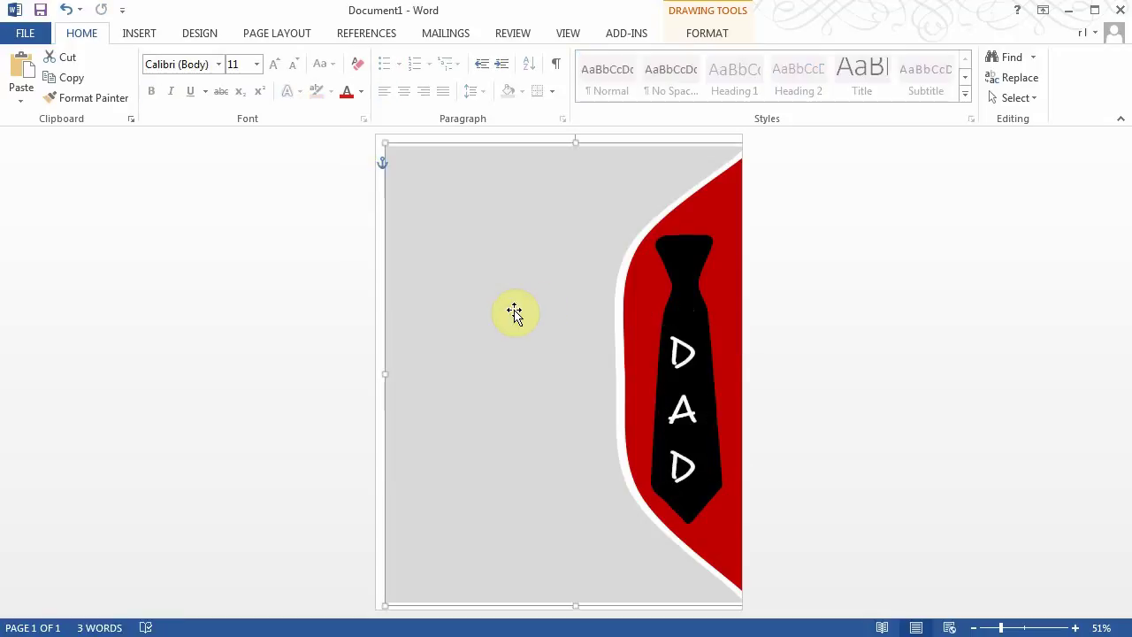
- Increase the DAD letters to 72 pt and extend the text box downward to fit the last letter
{"action": "left_click", "coordinate": [678, 343]}
{"action": "left_click_drag", "start_coordinate": [703, 485], "coordinate": [703, 487]}
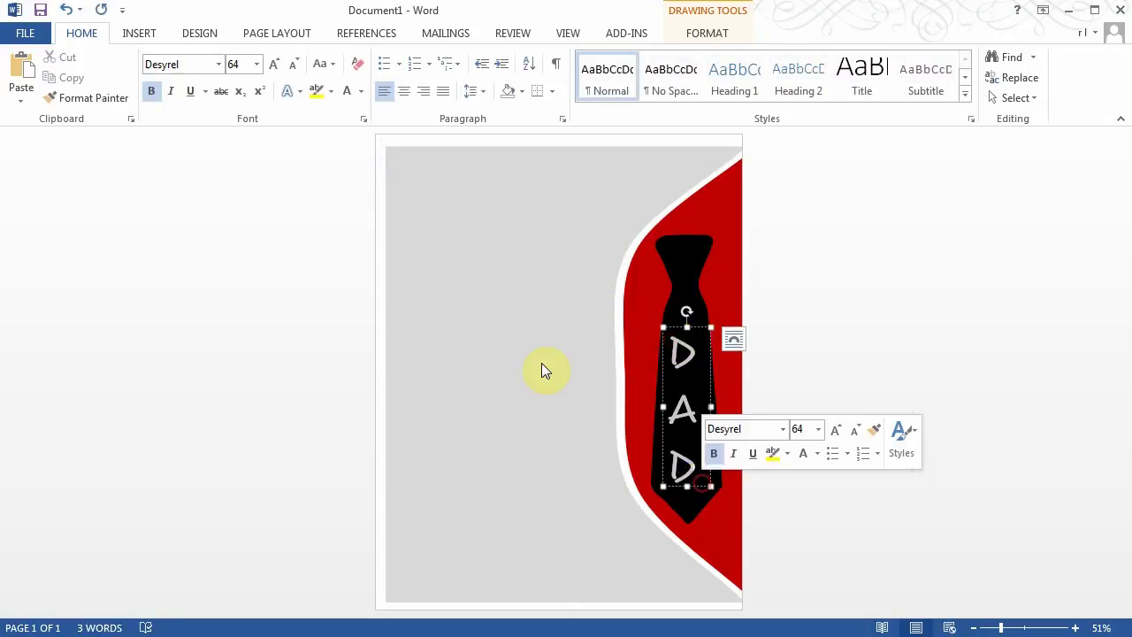
{"action": "left_click", "coordinate": [257, 65]}
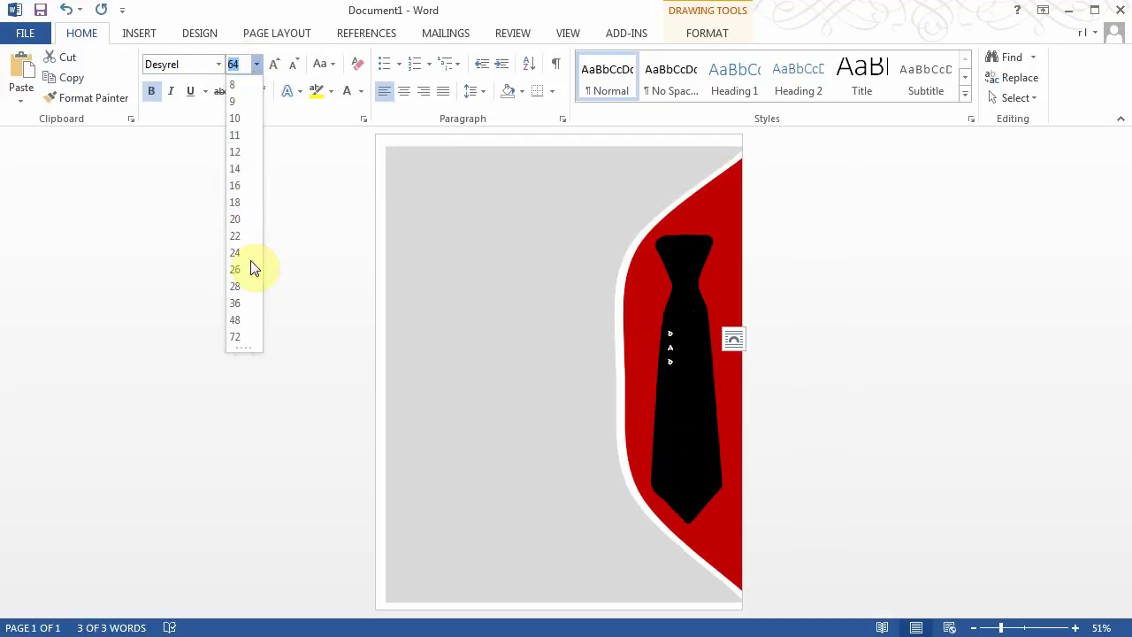
{"action": "left_click", "coordinate": [234, 335]}
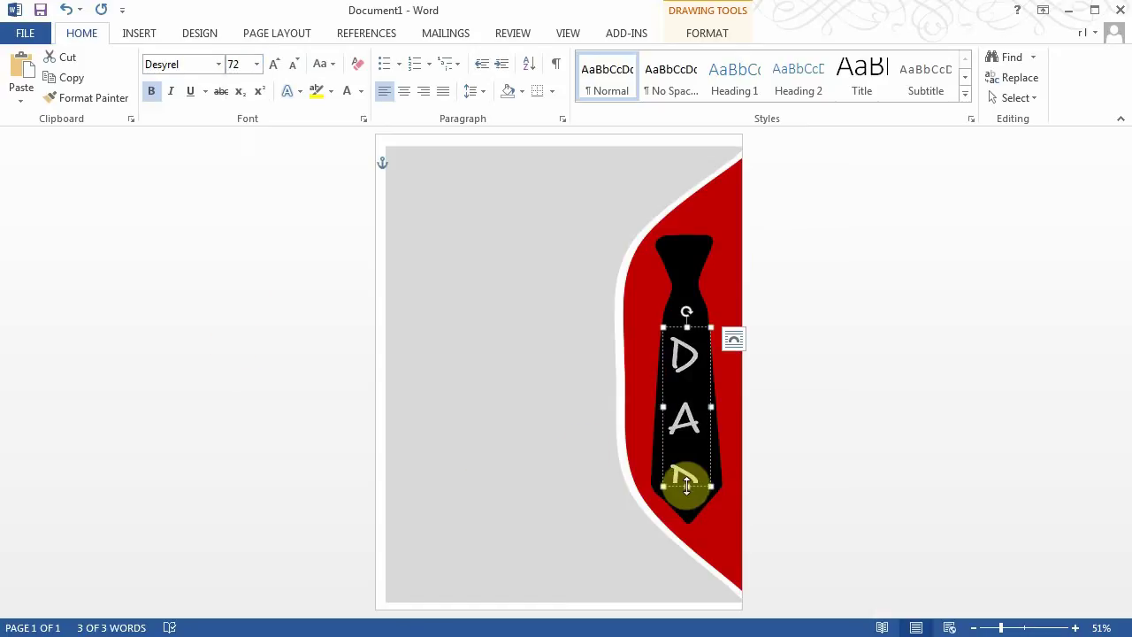
{"action": "left_click_drag", "start_coordinate": [686, 486], "coordinate": [688, 506]}
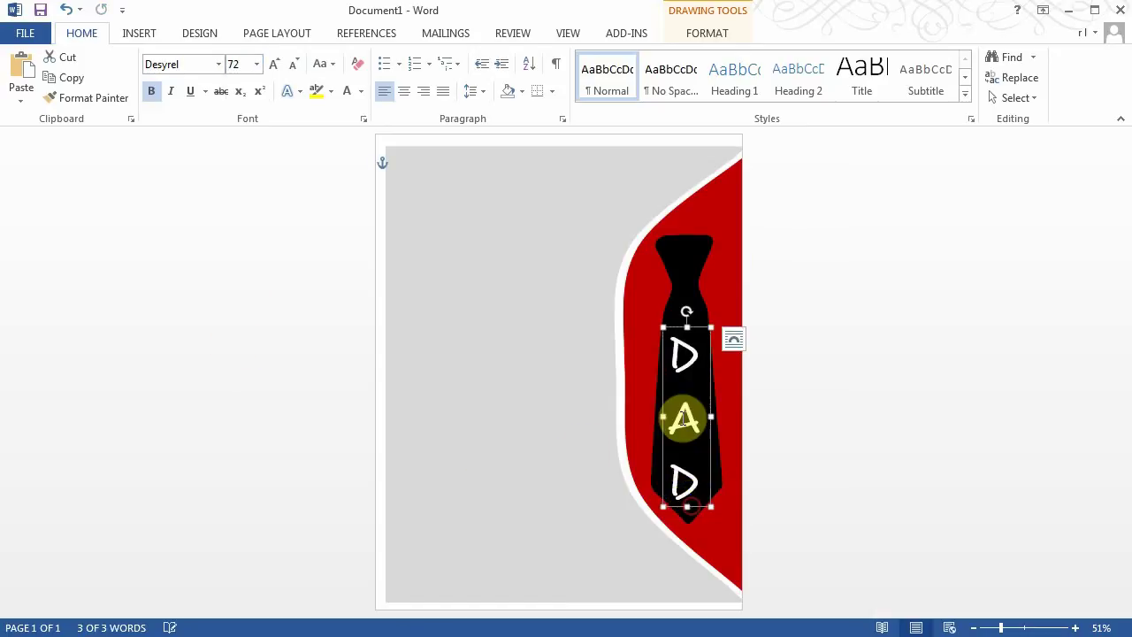
- Nudge the DAD text box up four small increments and right two to center the lettering on the tie
{"action": "left_click", "coordinate": [675, 322]}
{"action": "left_click", "coordinate": [675, 324]}
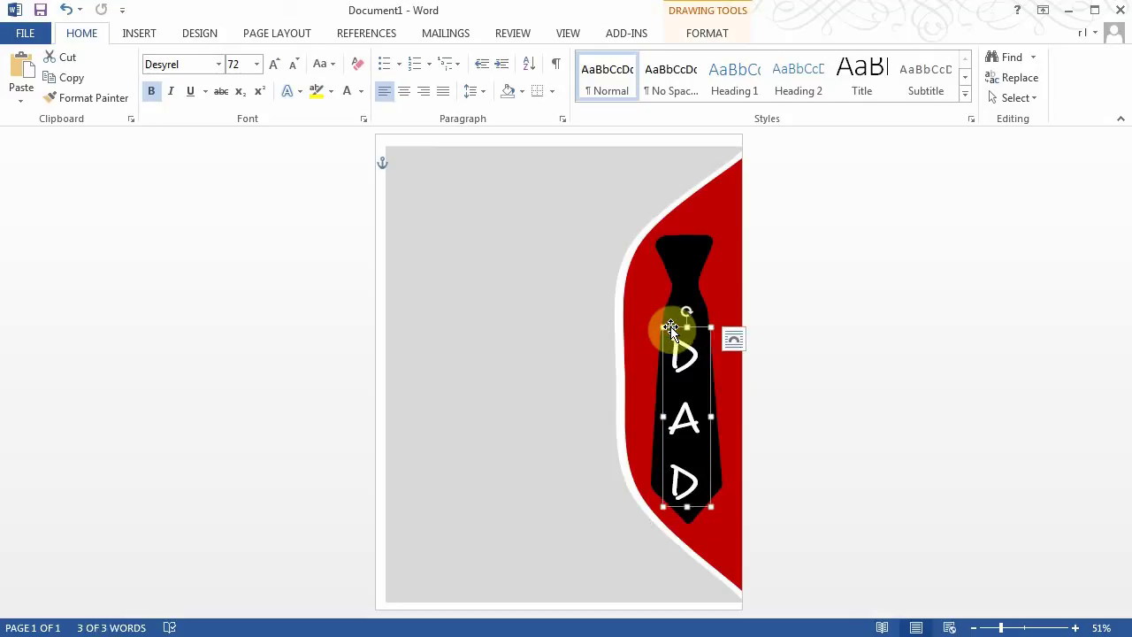
{"action": "key", "text": "Up"}
{"action": "key", "text": "Up"}
{"action": "key", "text": "Up"}
{"action": "key", "text": "Up"}
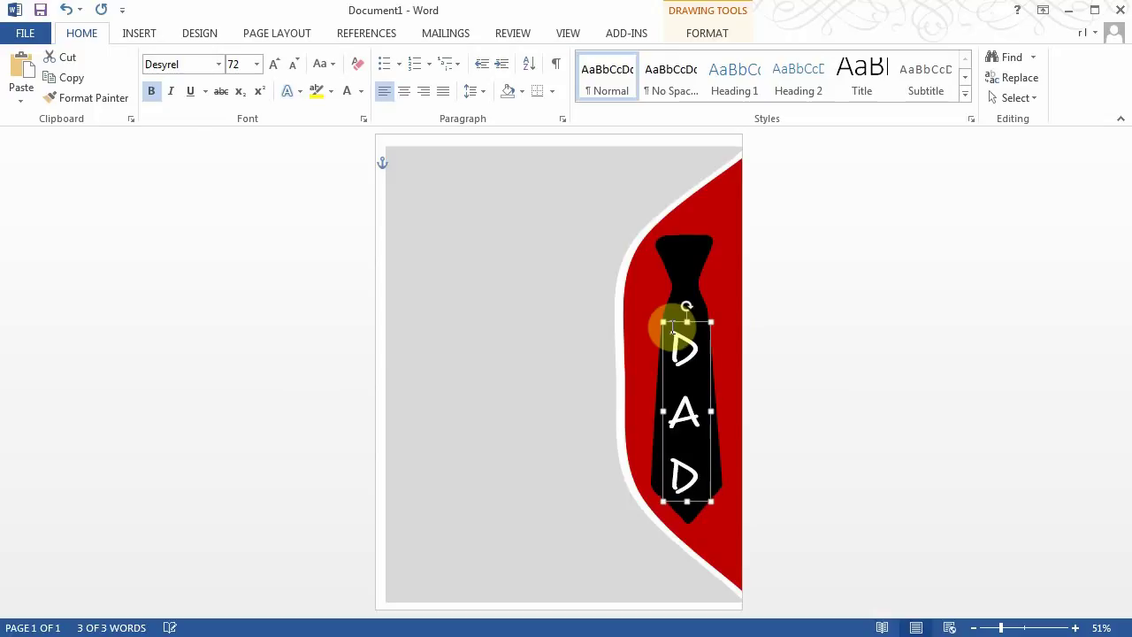
{"action": "key", "text": "Right"}
{"action": "key", "text": "Right"}
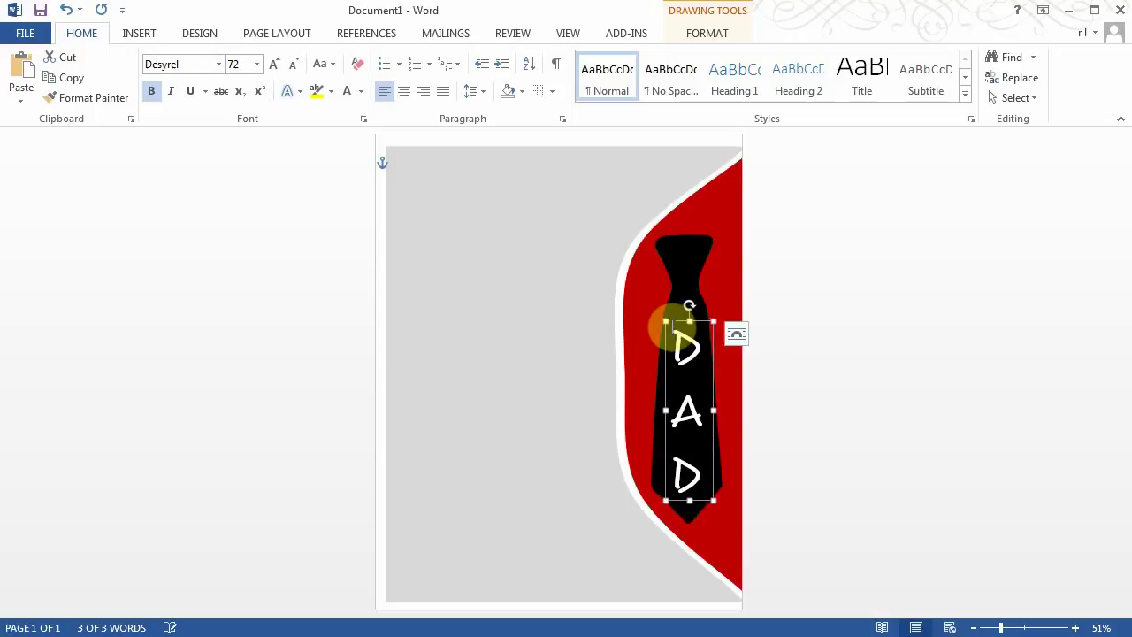
{"action": "left_click", "coordinate": [517, 346]}
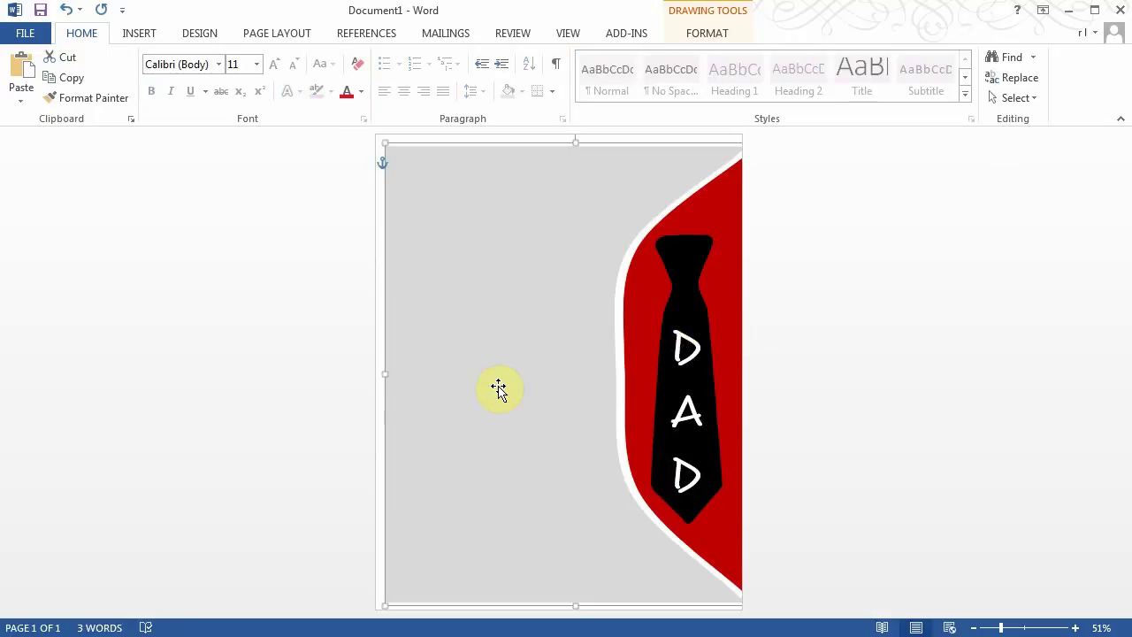